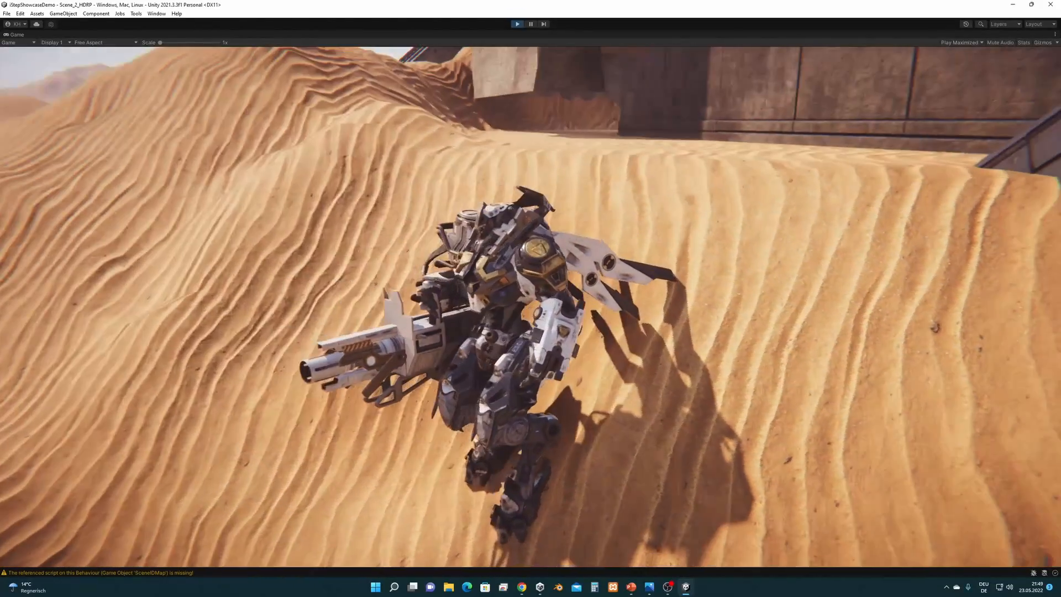
Switch to the PowerPoint presentation and review the three assets listed under Assets used.
{"action": "key", "text": "super"}
{"action": "left_click", "coordinate": [636, 588]}
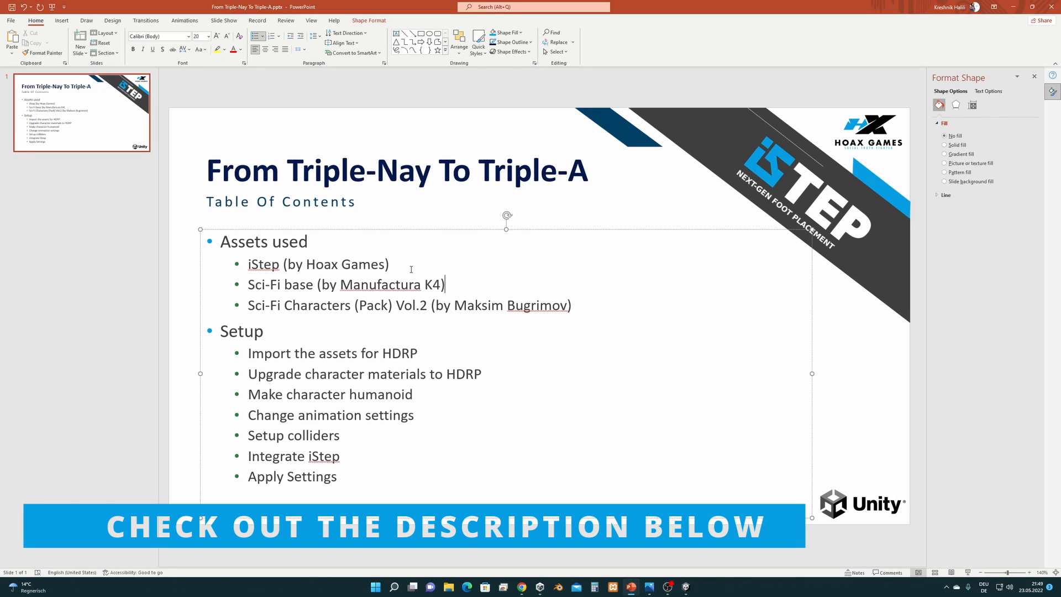
{"action": "left_click_drag", "start_coordinate": [412, 269], "coordinate": [248, 265]}
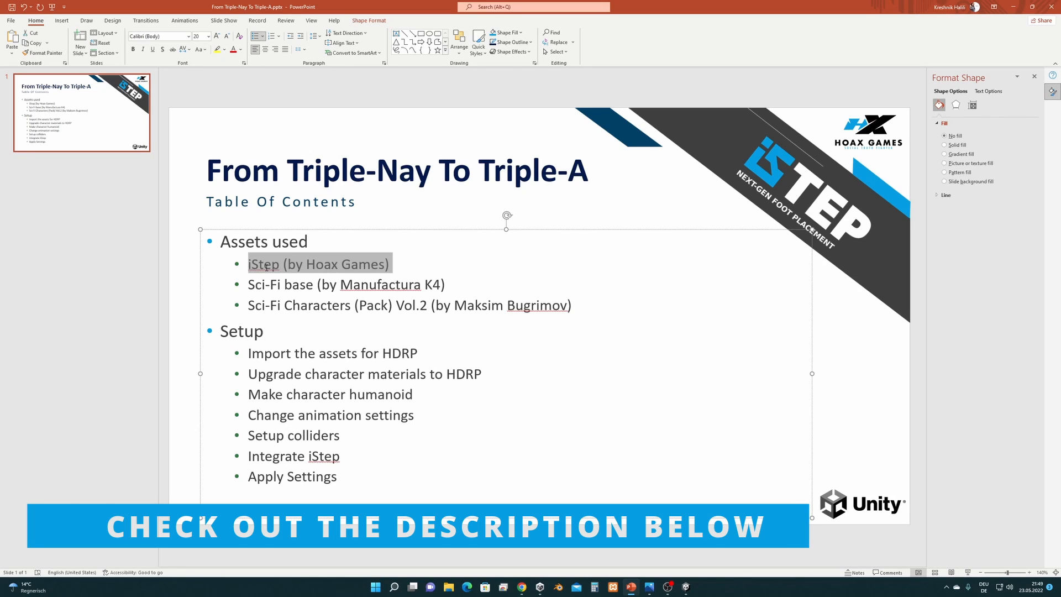
{"action": "left_click", "coordinate": [466, 286]}
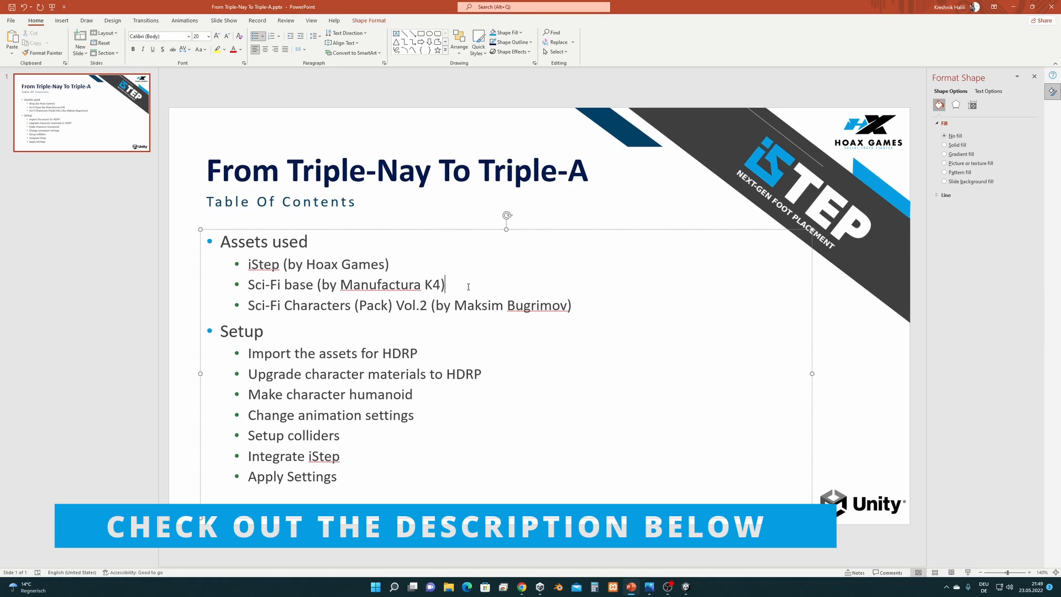
{"action": "left_click_drag", "start_coordinate": [466, 286], "coordinate": [248, 285]}
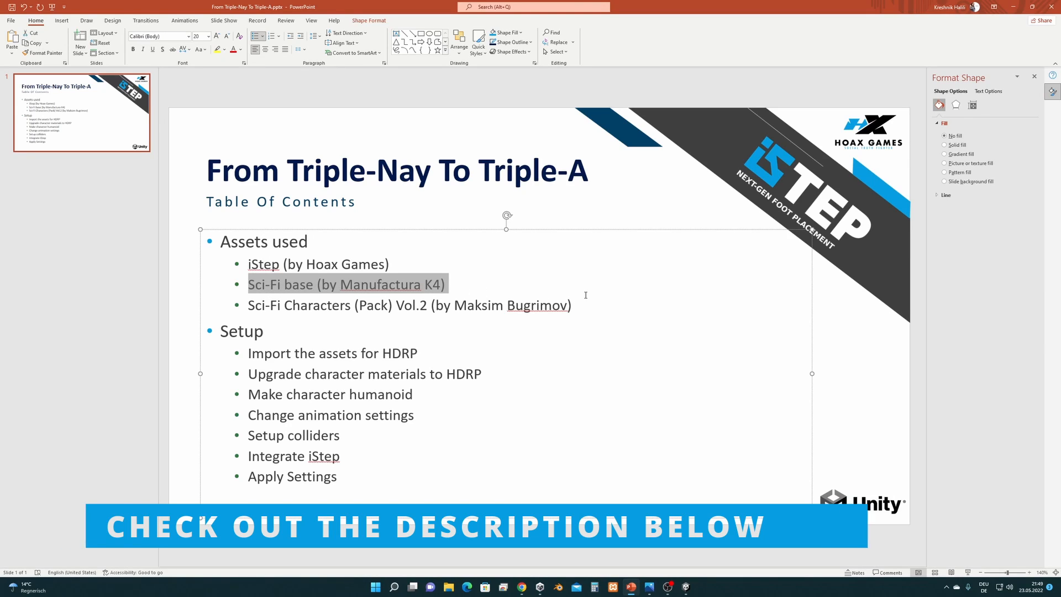
{"action": "left_click_drag", "start_coordinate": [579, 307], "coordinate": [248, 306]}
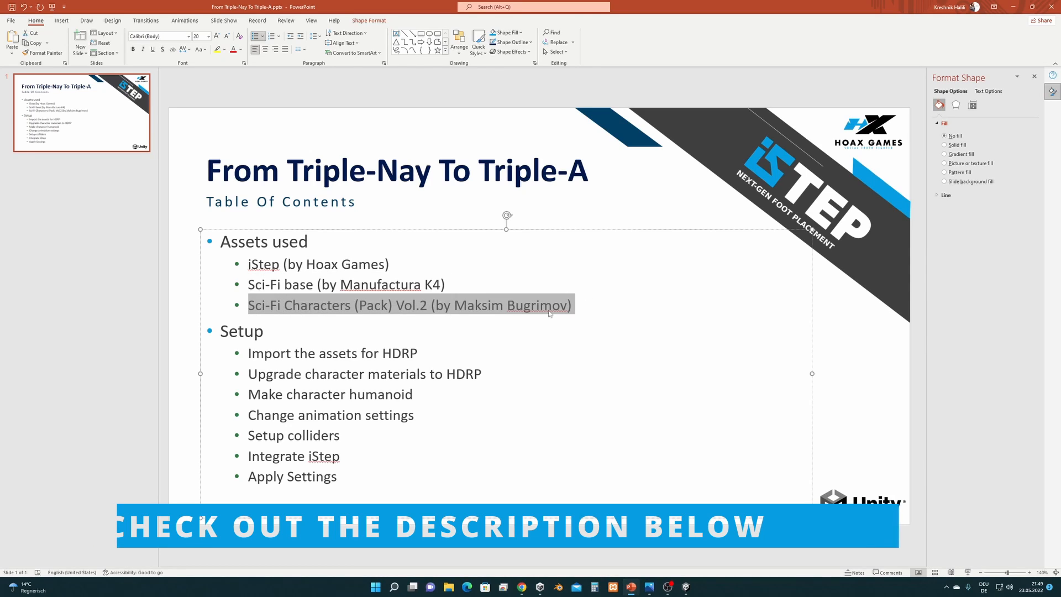
{"action": "left_click", "coordinate": [581, 303]}
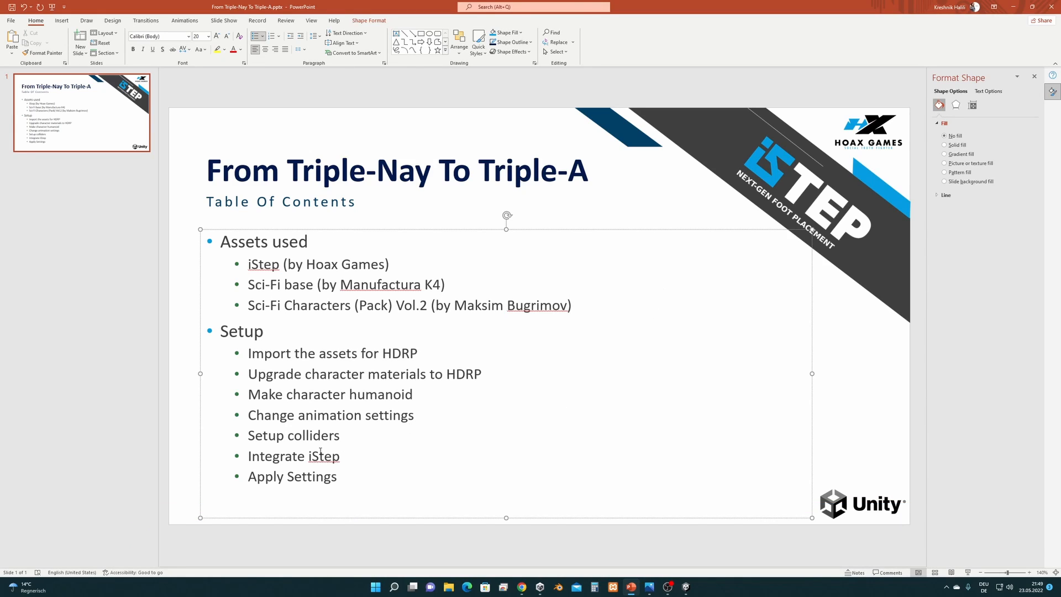
Switch to Unity Hub and start a new project from the 3D (HDRP) core template.
{"action": "left_click", "coordinate": [541, 587]}
{"action": "left_click", "coordinate": [712, 198]}
{"action": "left_click", "coordinate": [482, 343]}
{"action": "scroll", "coordinate": [669, 345], "scroll_direction": "down", "scroll_amount": 1}
Name the new project iStepVideoTutorial and create it.
{"action": "left_click", "coordinate": [661, 340]}
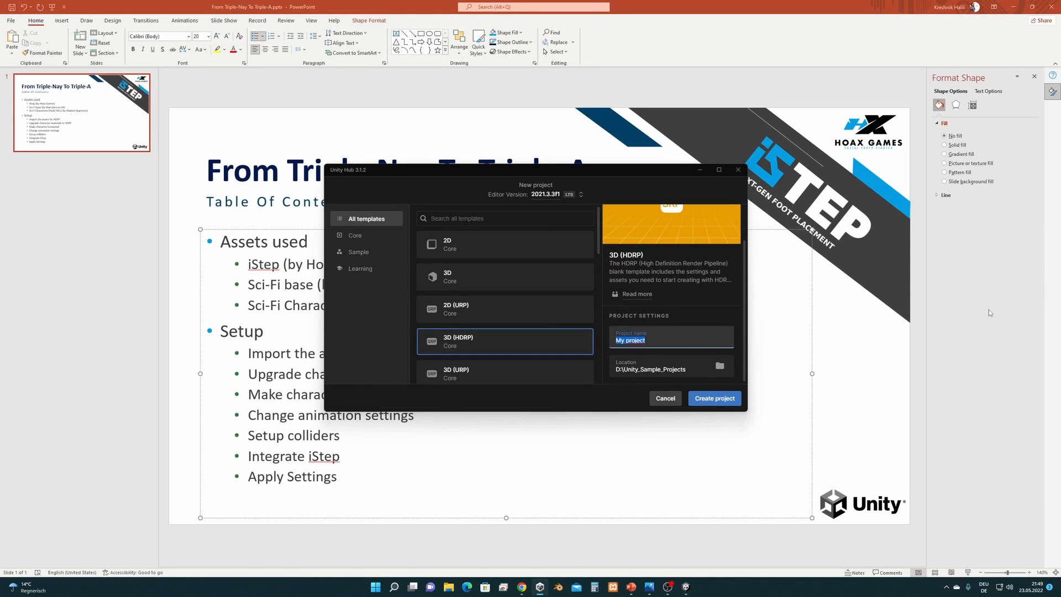
{"action": "type", "text": "IStep"}
{"action": "key", "text": "BackSpace"}
{"action": "key", "text": "BackSpace"}
{"action": "key", "text": "BackSpace"}
{"action": "key", "text": "BackSpace"}
{"action": "key", "text": "BackSpace"}
{"action": "type", "text": "iStepVideoTutorial"}
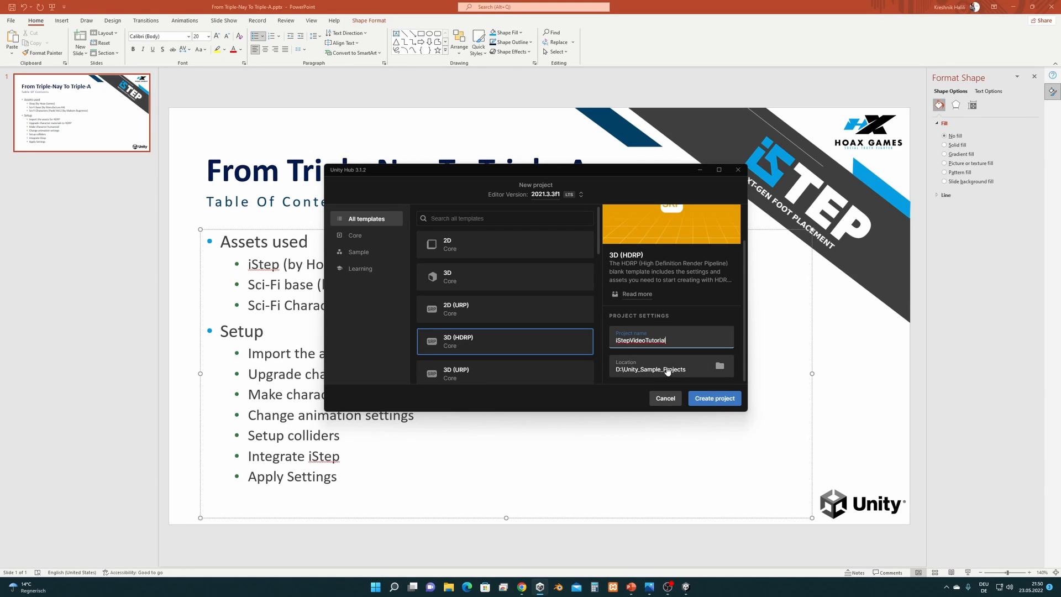
{"action": "left_click", "coordinate": [714, 401]}
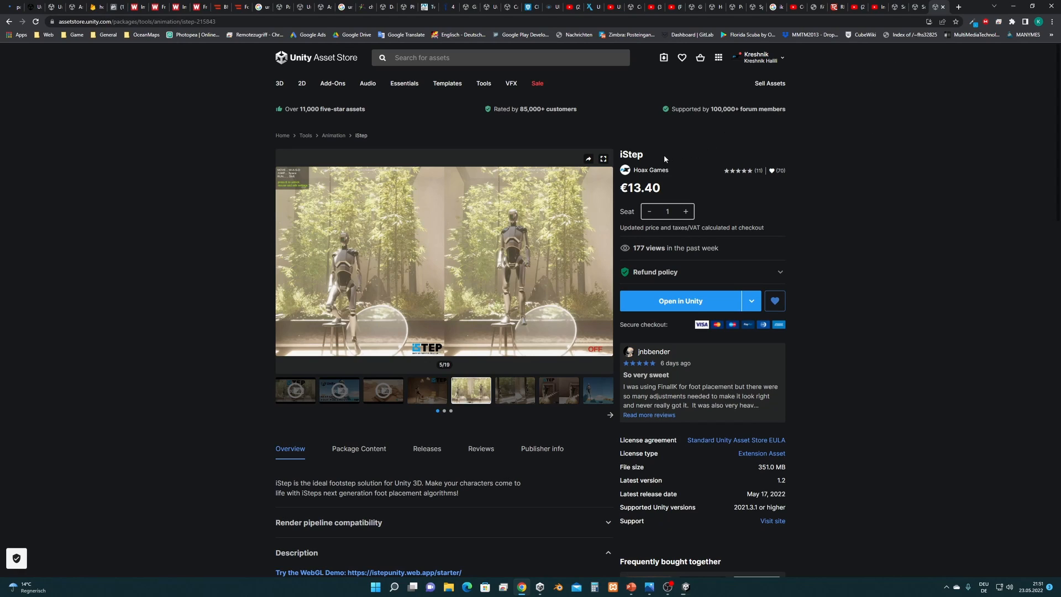
View the Asset Store page of Sci-Fi base and the neighbouring asset page.
{"action": "left_click", "coordinate": [917, 10]}
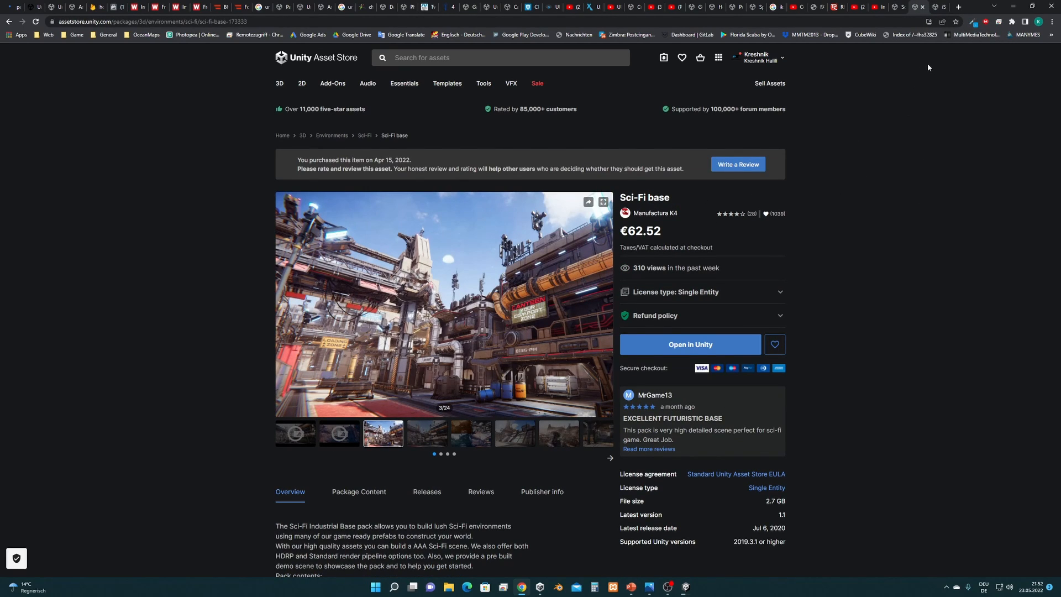
{"action": "left_click", "coordinate": [898, 9]}
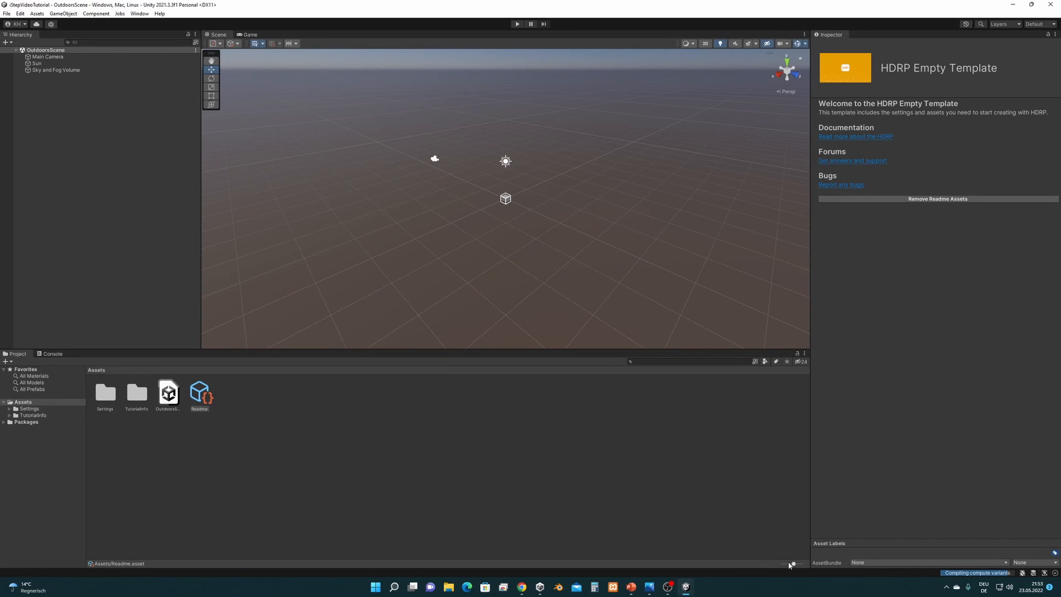
{"action": "left_click_drag", "start_coordinate": [790, 564], "coordinate": [781, 563]}
{"action": "left_click", "coordinate": [139, 13]}
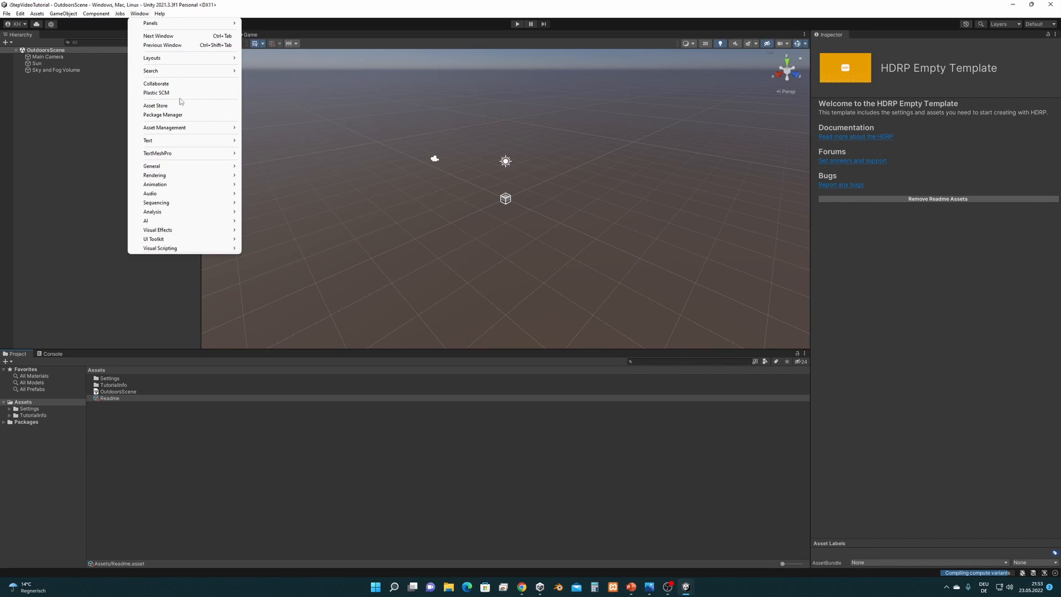
{"action": "mouse_move", "coordinate": [172, 58]}
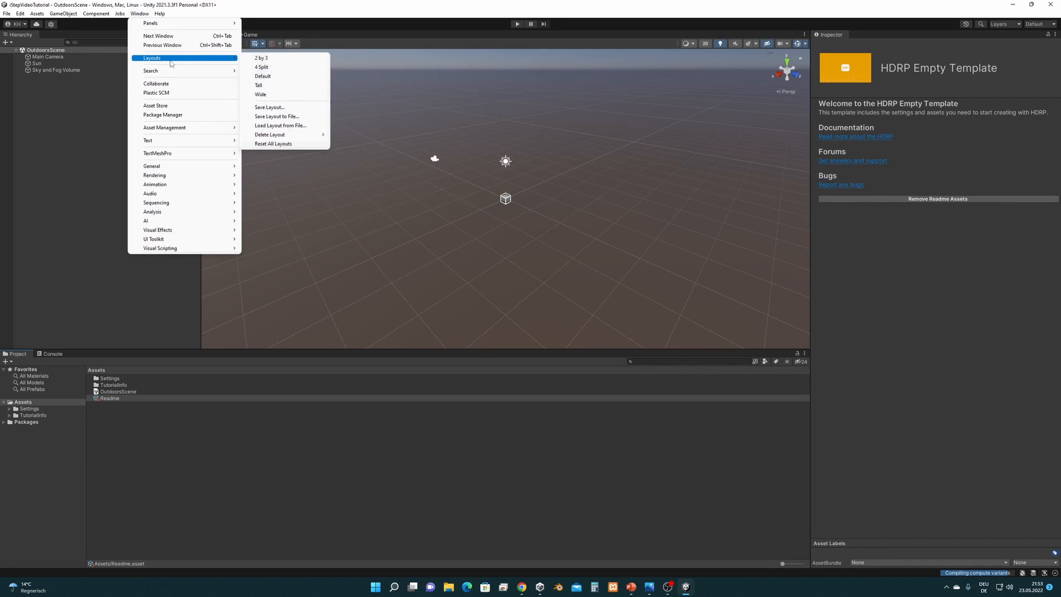
{"action": "left_click", "coordinate": [300, 94]}
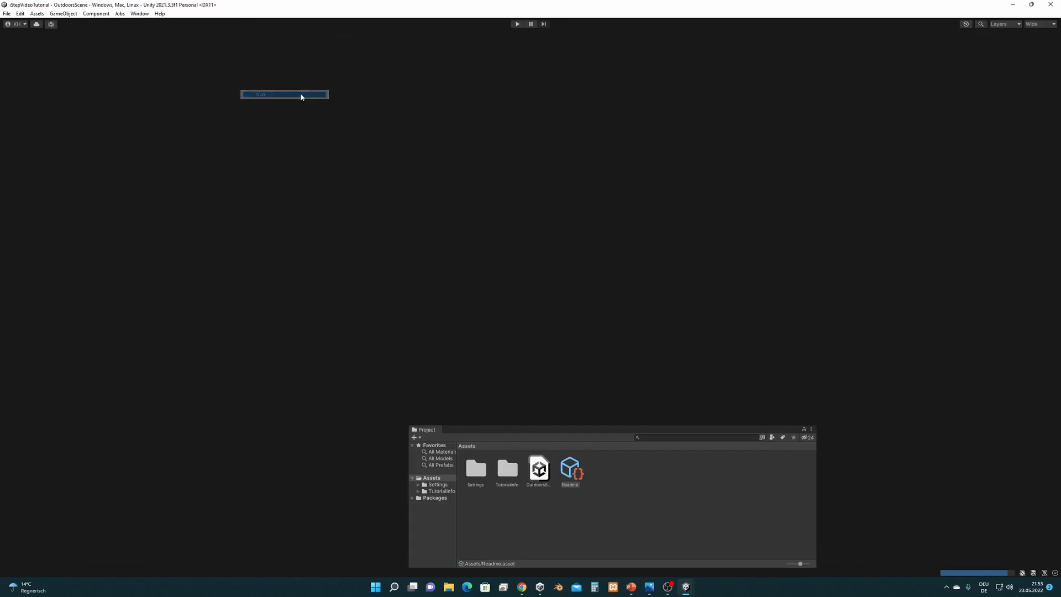
Switch the editor to the Tall layout and display the project assets as a compact list.
{"action": "left_click", "coordinate": [139, 13]}
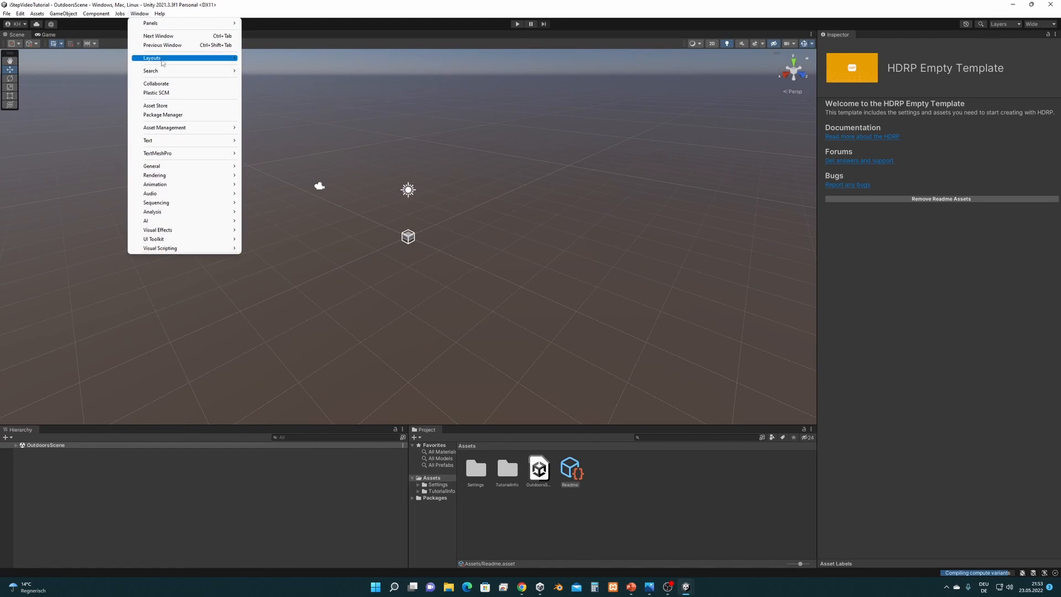
{"action": "mouse_move", "coordinate": [177, 59]}
{"action": "left_click", "coordinate": [265, 85]}
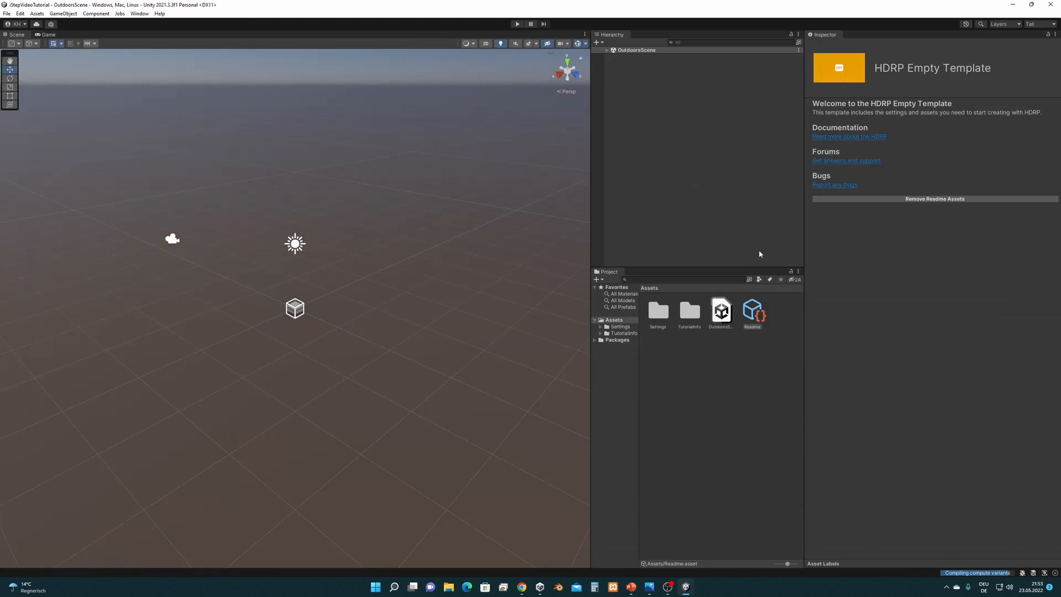
{"action": "left_click_drag", "start_coordinate": [787, 563], "coordinate": [752, 562]}
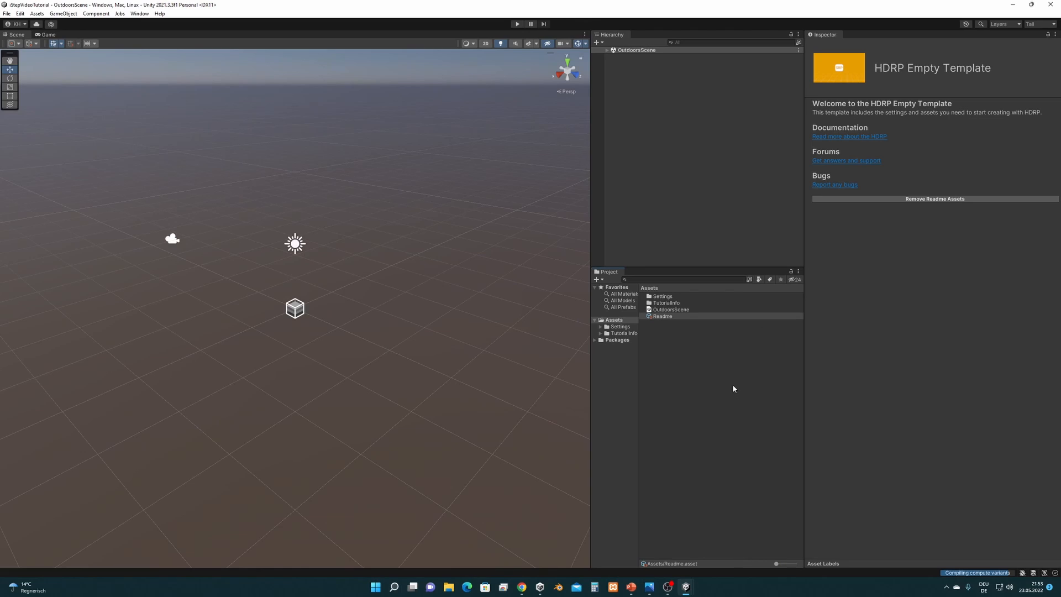
{"action": "left_click", "coordinate": [685, 310]}
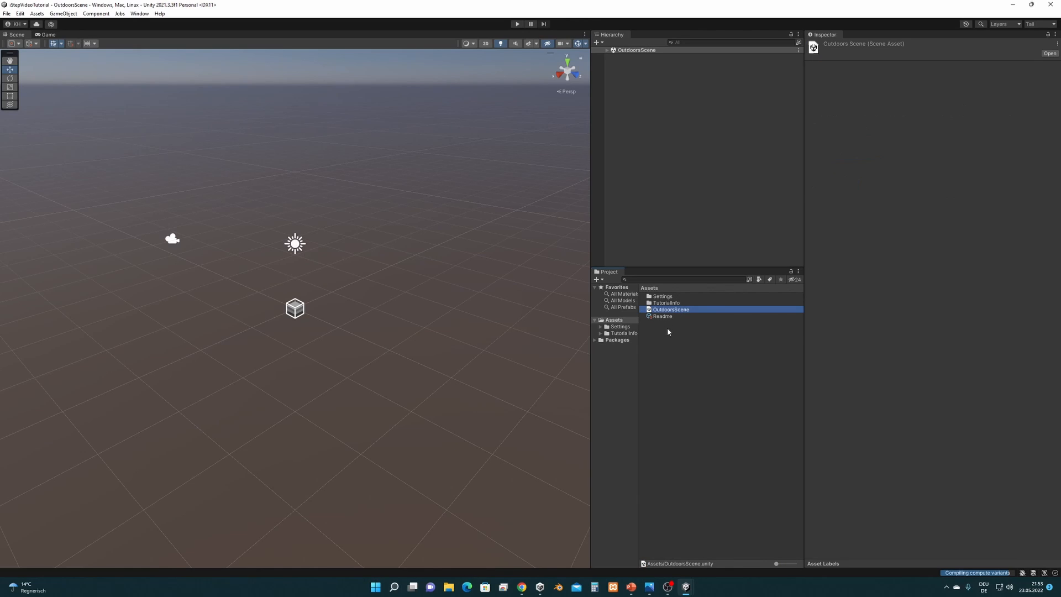
Widen the Project window's folder tree and enlarge the Hierarchy and Project area at the Scene view's expense.
{"action": "left_click_drag", "start_coordinate": [639, 386], "coordinate": [677, 386]}
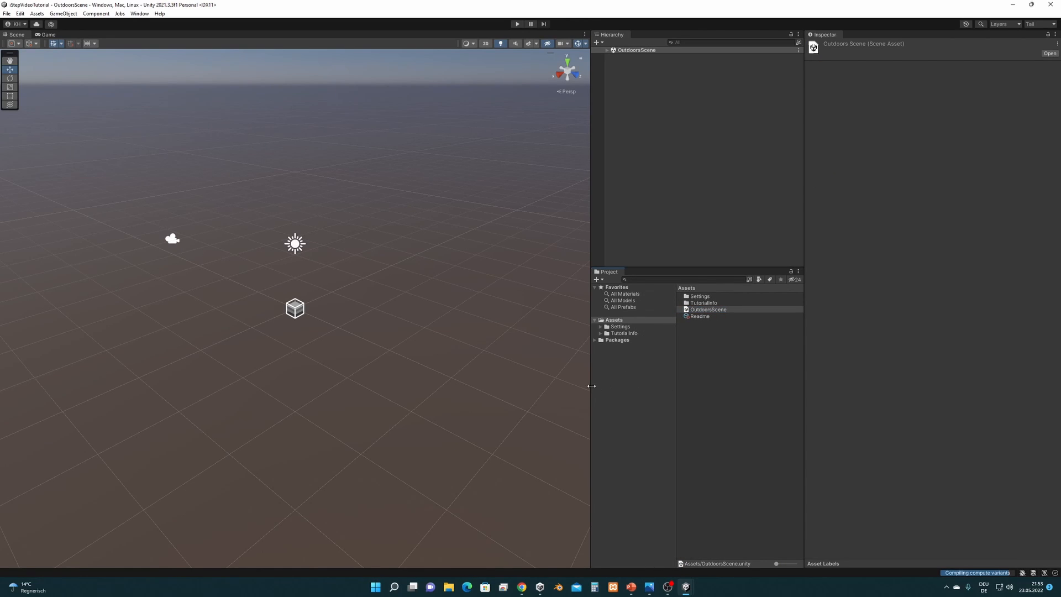
{"action": "left_click_drag", "start_coordinate": [592, 386], "coordinate": [537, 385]}
{"action": "left_click_drag", "start_coordinate": [622, 386], "coordinate": [650, 390]}
Check the setup topics on the PowerPoint slide and return to the Unity editor.
{"action": "left_click", "coordinate": [639, 589]}
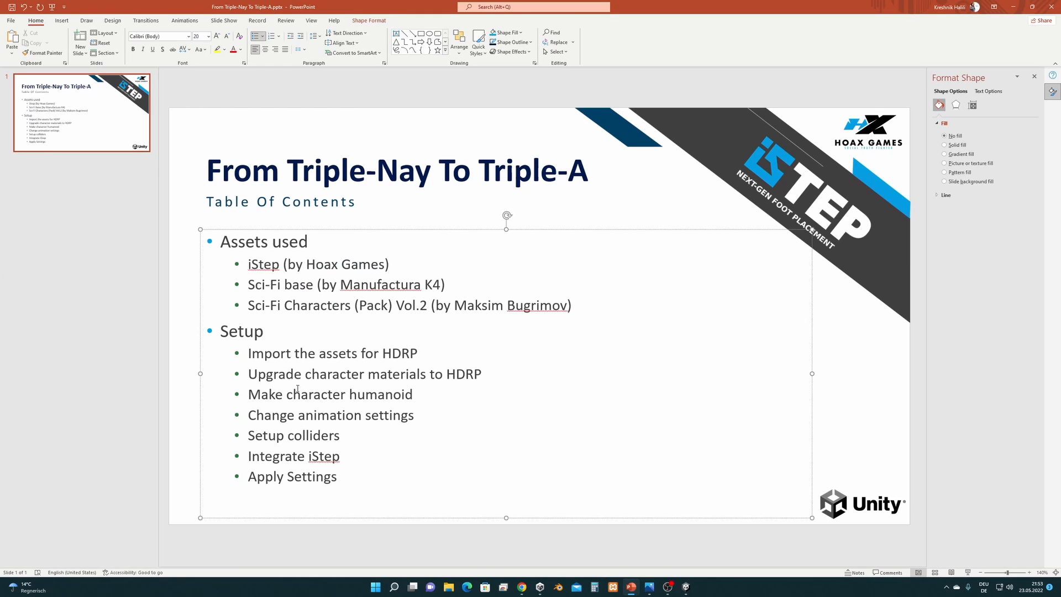
{"action": "left_click", "coordinate": [1022, 11]}
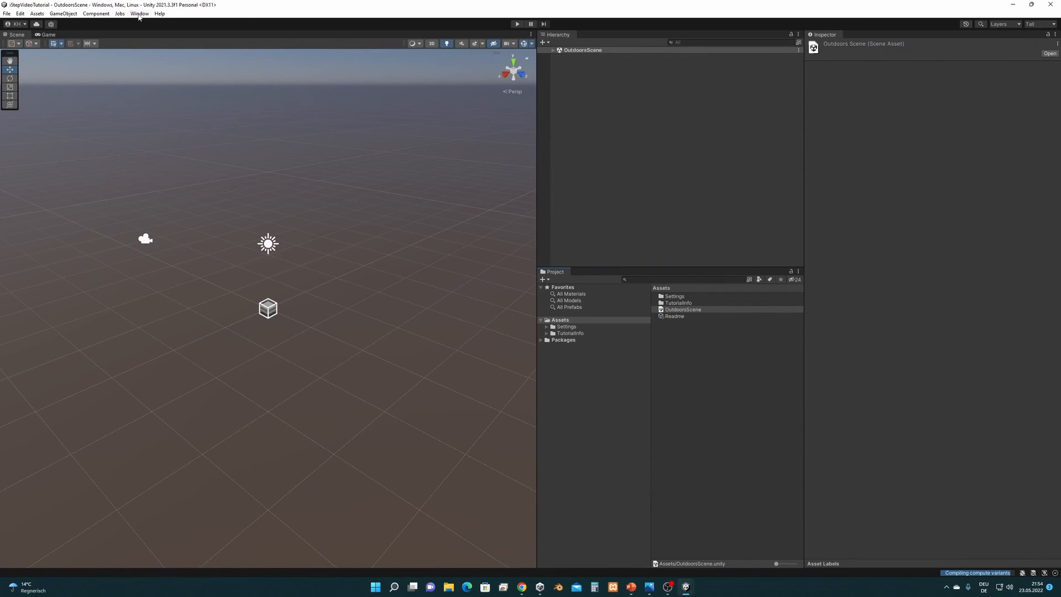
Open the Package Manager and list the packages from My Assets.
{"action": "left_click", "coordinate": [140, 14]}
{"action": "left_click", "coordinate": [182, 117]}
{"action": "left_click", "coordinate": [386, 101]}
{"action": "left_click", "coordinate": [385, 134]}
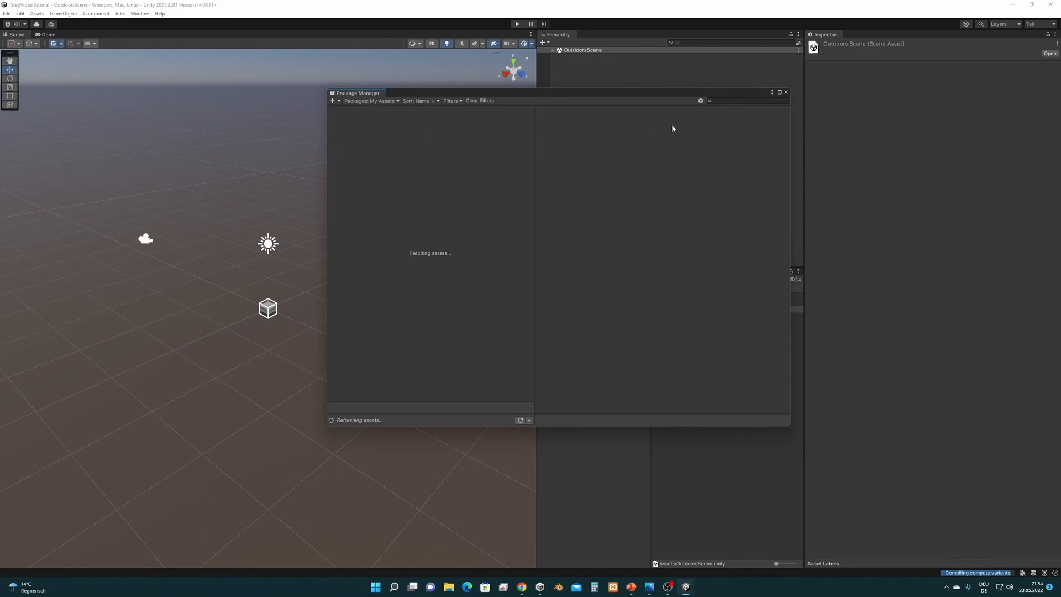
Find the iStep package by searching for "istep" and import all of its files.
{"action": "type", "text": "istep"}
{"action": "left_click", "coordinate": [730, 420]}
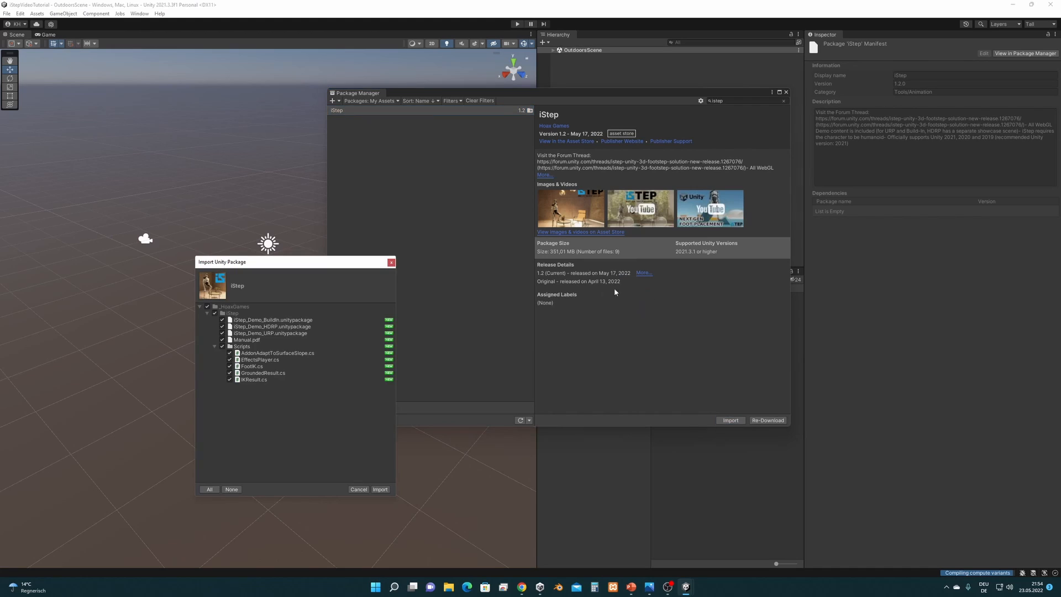
{"action": "left_click", "coordinate": [384, 490]}
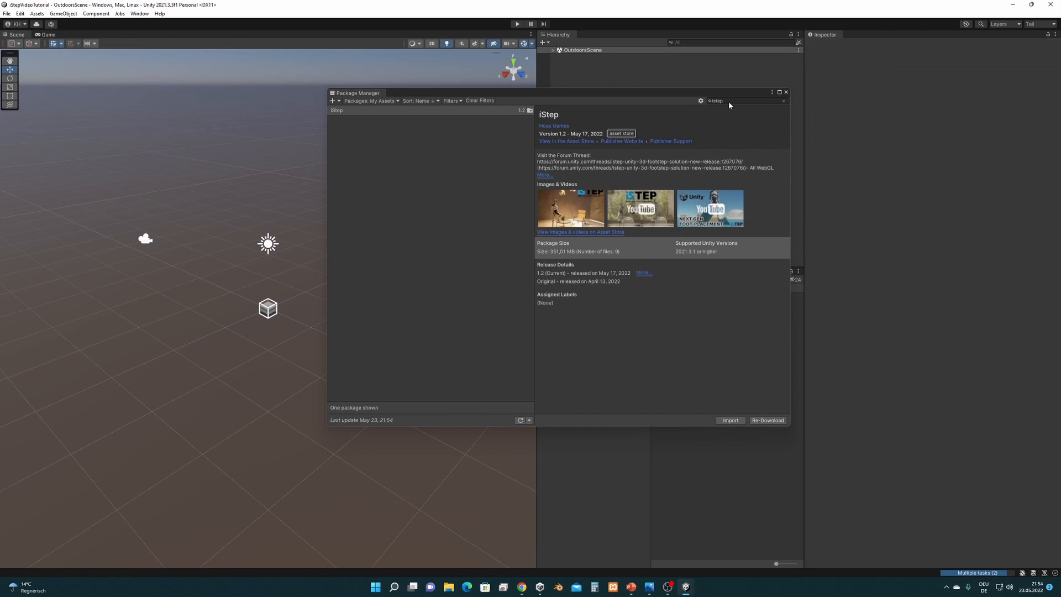
Search the packages for "sci-fi base" and import all files of the Sci-Fi base package.
{"action": "left_click", "coordinate": [733, 101]}
{"action": "type", "text": "sci-fi ba"}
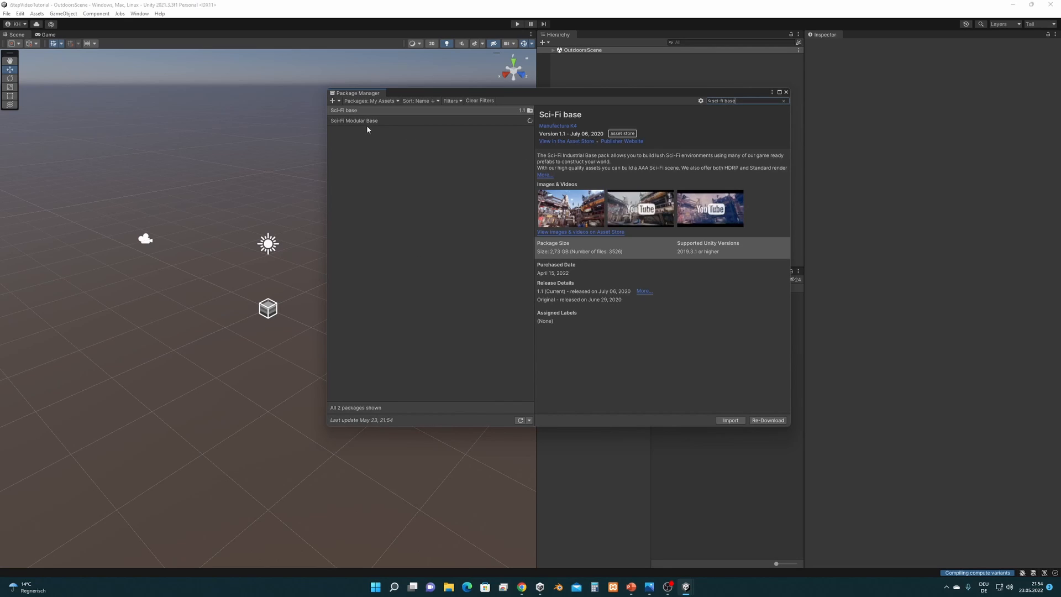
{"action": "left_click", "coordinate": [369, 122]}
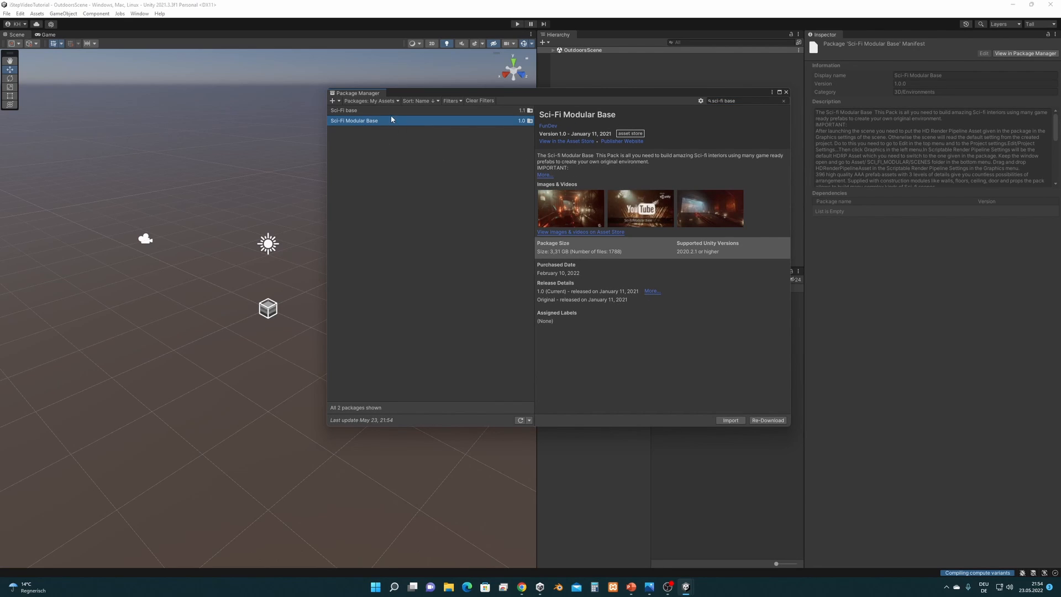
{"action": "left_click", "coordinate": [389, 111]}
{"action": "left_click", "coordinate": [730, 420]}
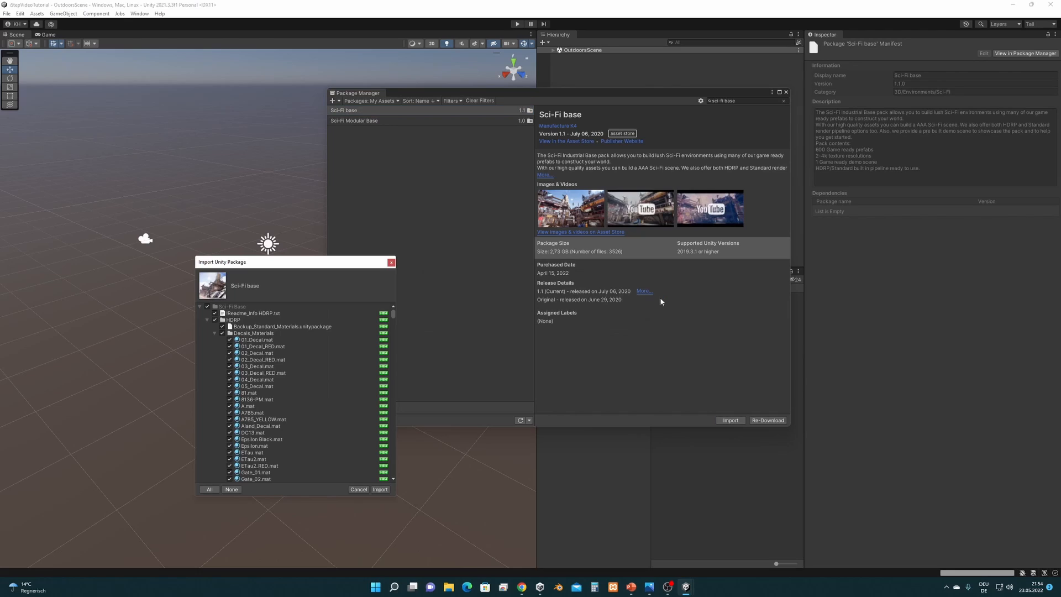
{"action": "left_click", "coordinate": [382, 492]}
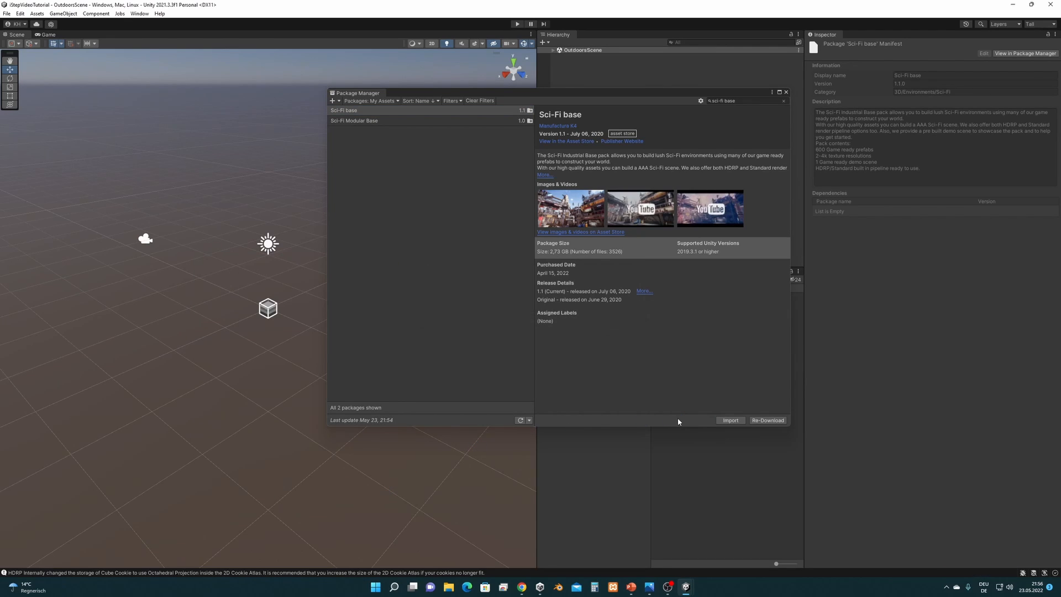
Search for "sci-fi pack", import the Sci-Fi Characters (Pack) Vol.2 package and close the Package Manager.
{"action": "left_click", "coordinate": [743, 102]}
{"action": "type", "text": "sci-fi"}
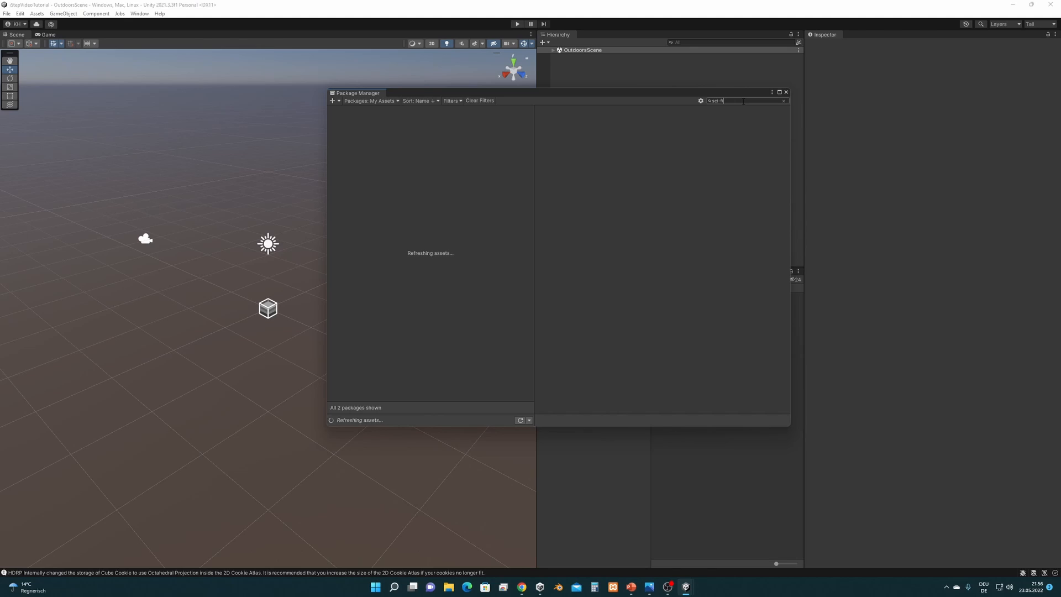
{"action": "type", "text": " pack"}
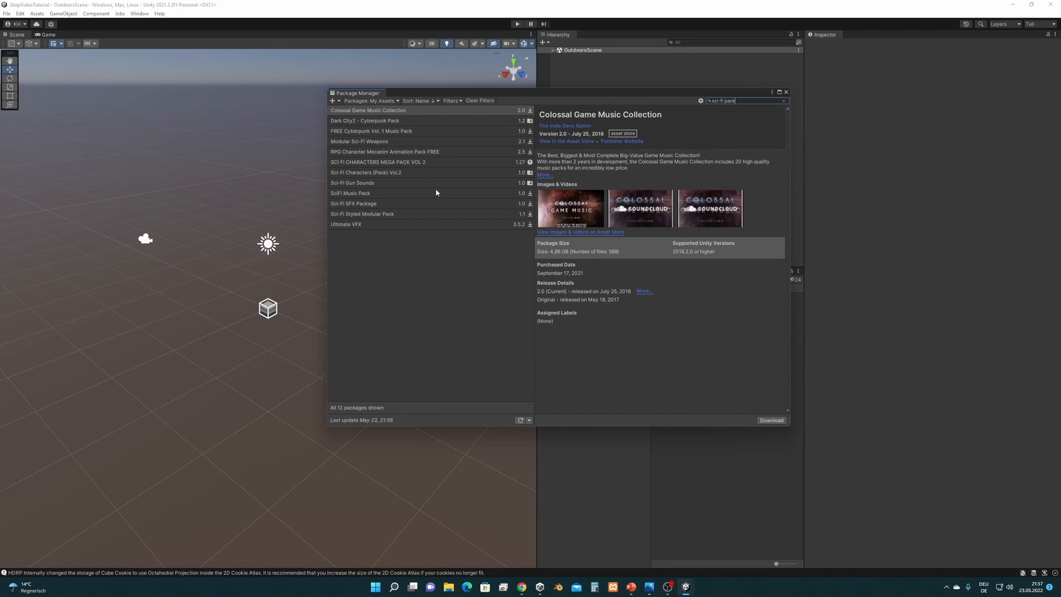
{"action": "left_click", "coordinate": [421, 172]}
{"action": "left_click", "coordinate": [730, 420]}
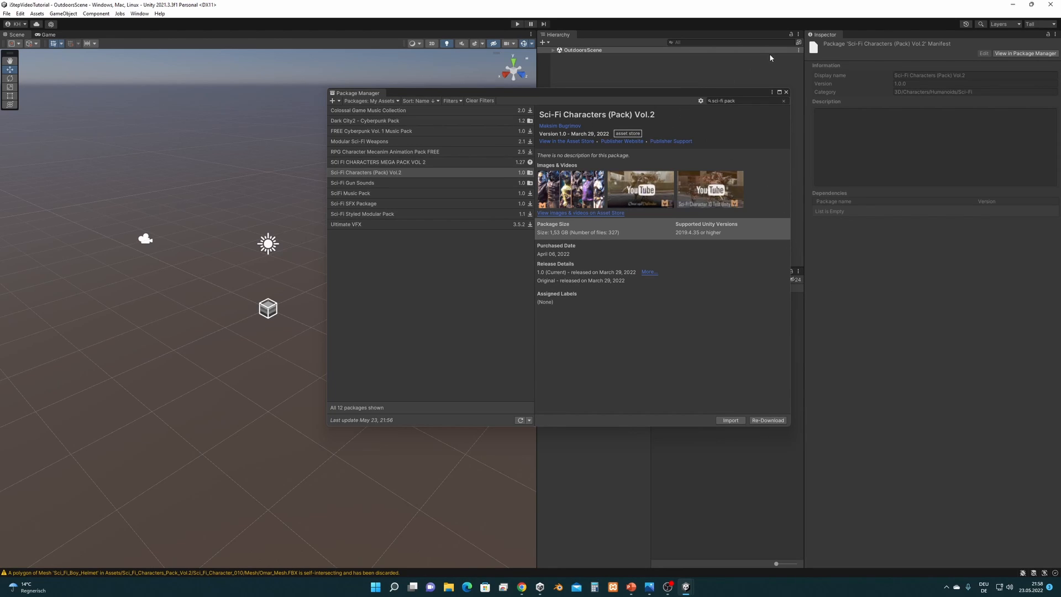
{"action": "left_click", "coordinate": [786, 92]}
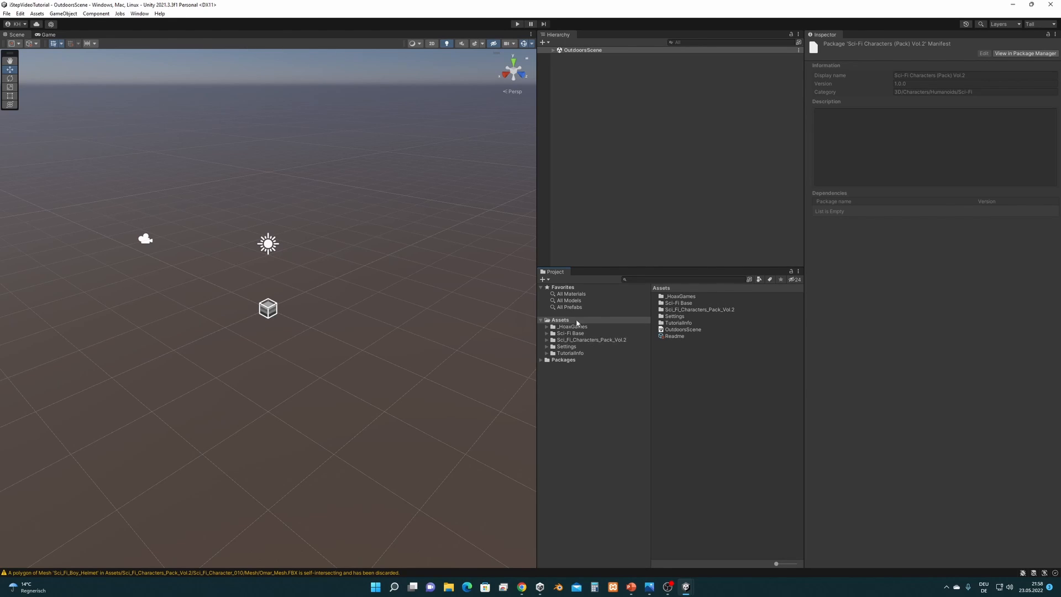
Convert all built-in materials in the project to HDRP with the HDRP Wizard, accept the overwrite, and close the wizard.
{"action": "left_click", "coordinate": [610, 341]}
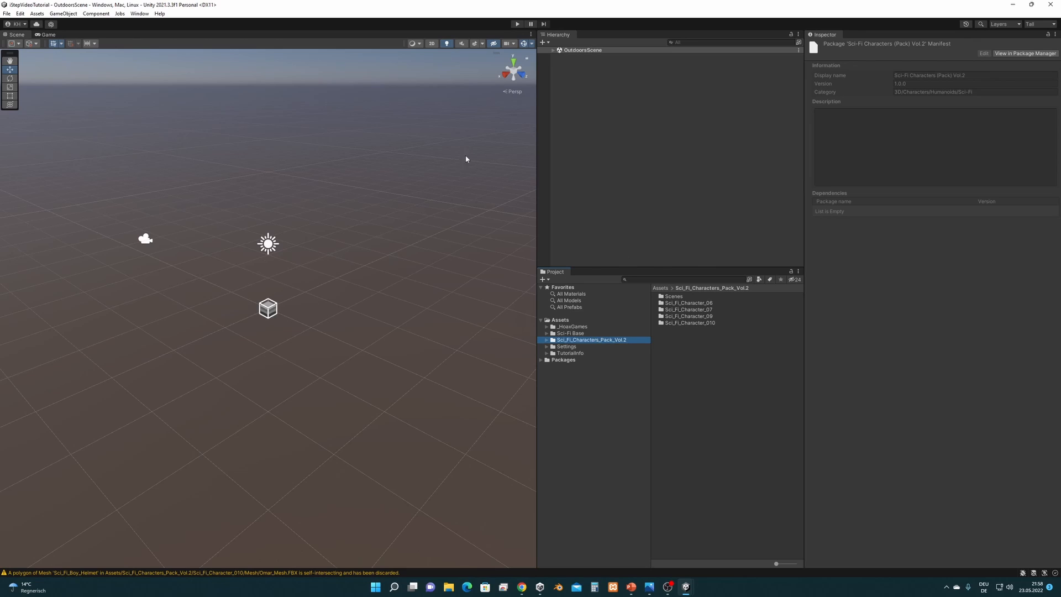
{"action": "left_click", "coordinate": [140, 14]}
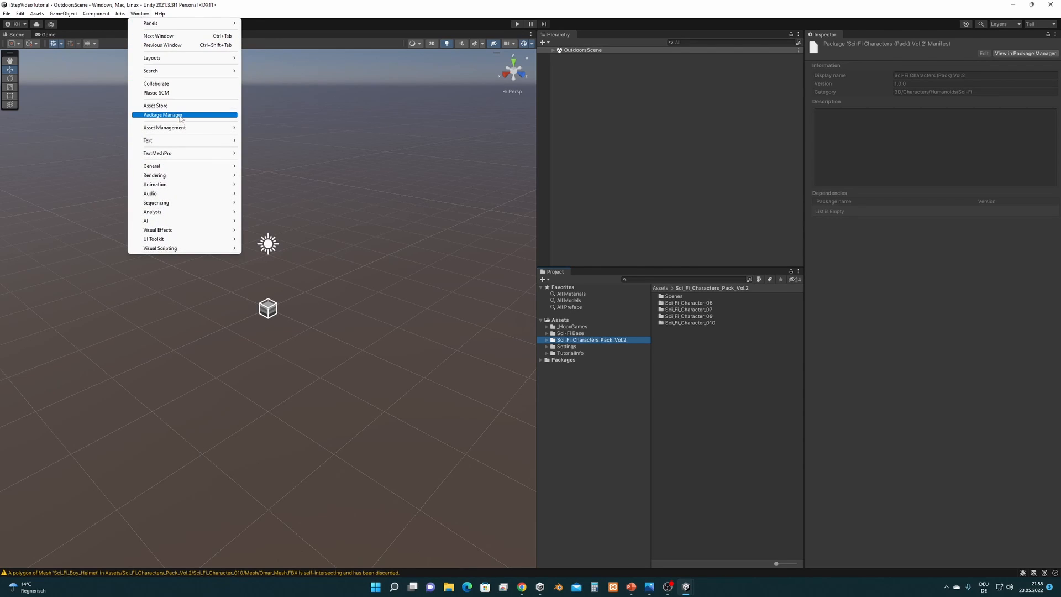
{"action": "mouse_move", "coordinate": [196, 169]}
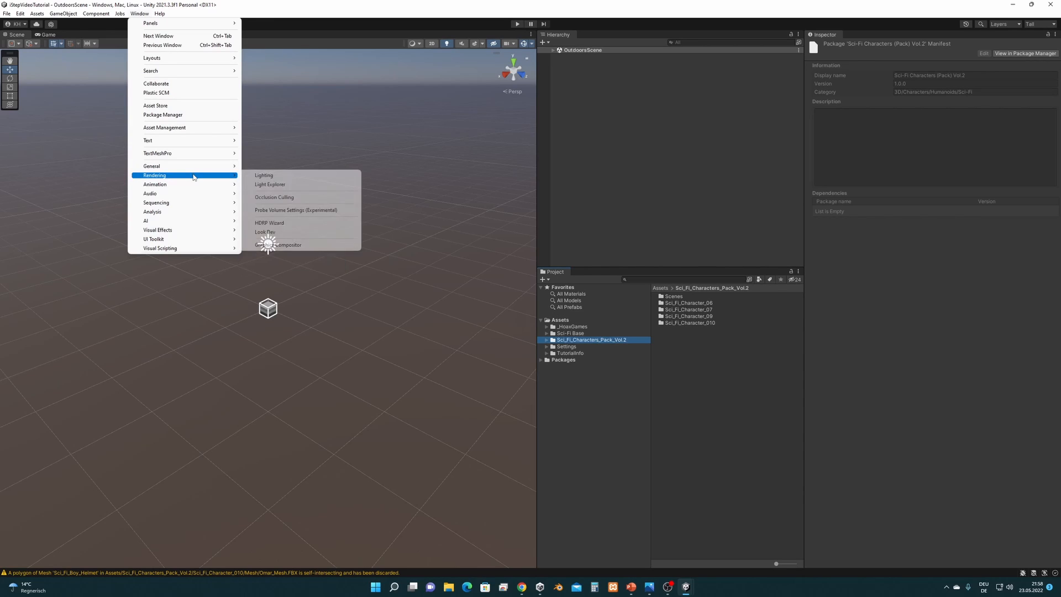
{"action": "left_click", "coordinate": [296, 223]}
{"action": "scroll", "coordinate": [565, 378], "scroll_direction": "down", "scroll_amount": 3}
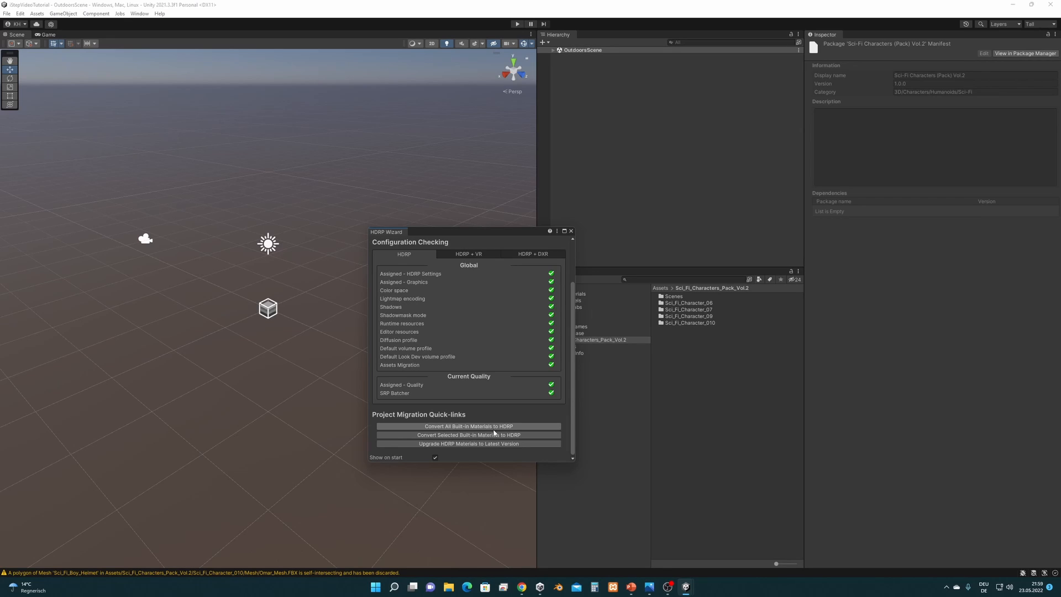
{"action": "left_click", "coordinate": [494, 427]}
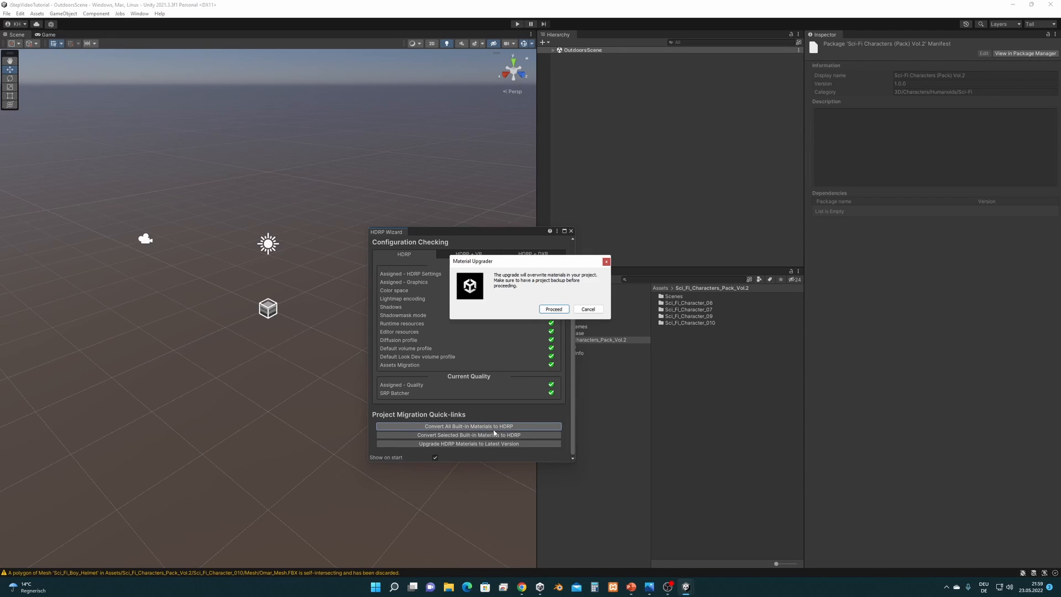
{"action": "left_click", "coordinate": [556, 310]}
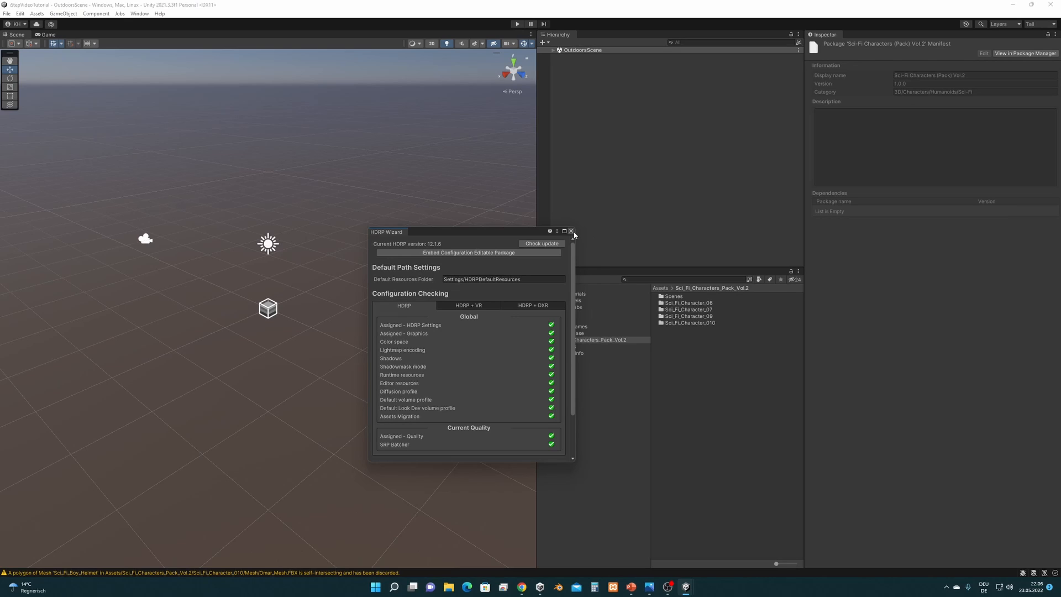
{"action": "left_click", "coordinate": [571, 232]}
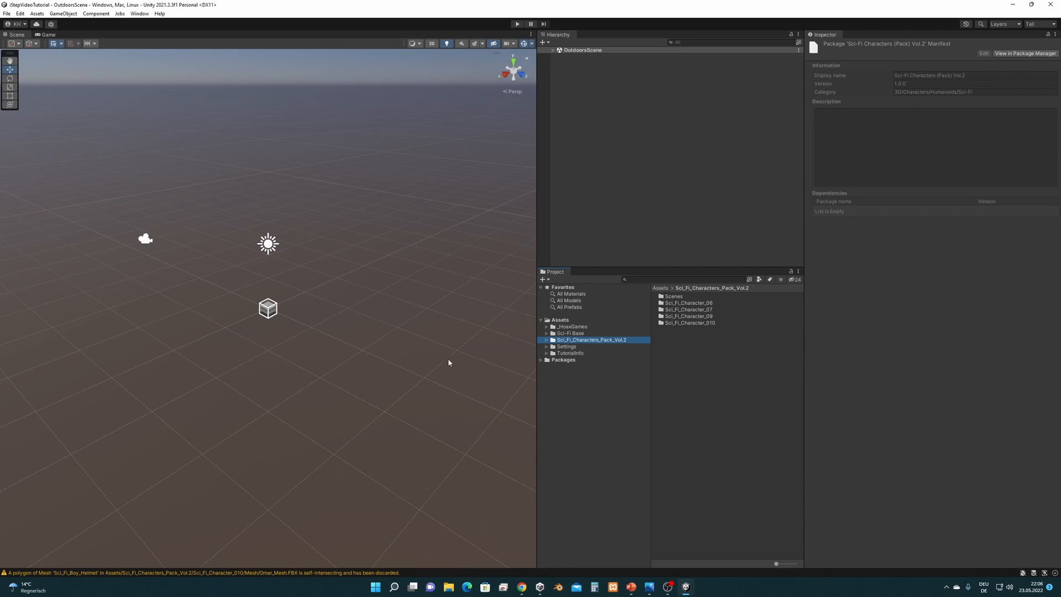
Switch to the PowerPoint table of contents, highlight the "Make character humanoid" item, and return to Unity.
{"action": "left_click", "coordinate": [631, 588]}
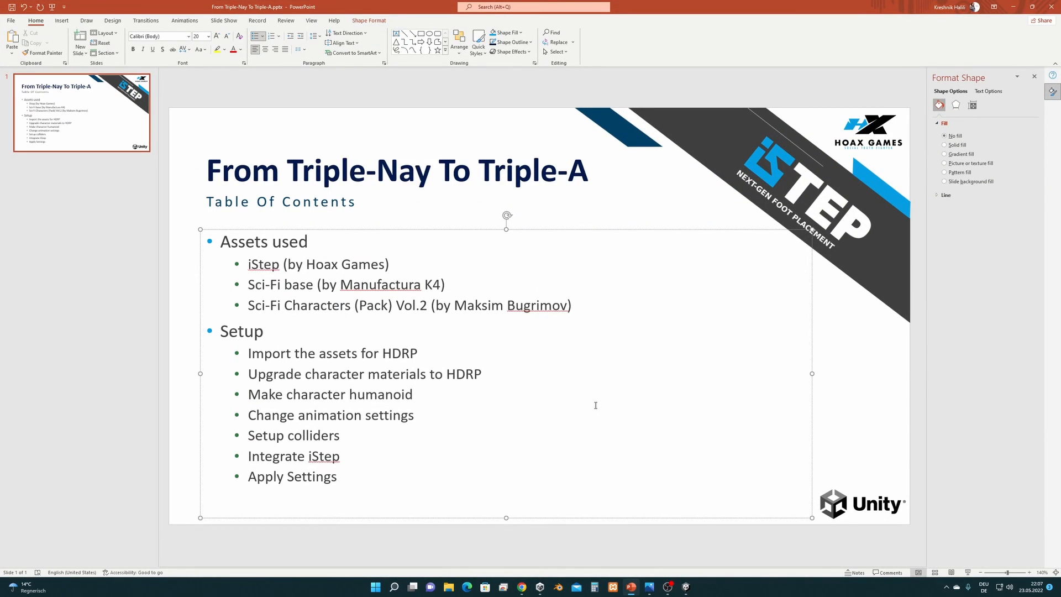
{"action": "left_click_drag", "start_coordinate": [418, 394], "coordinate": [248, 394]}
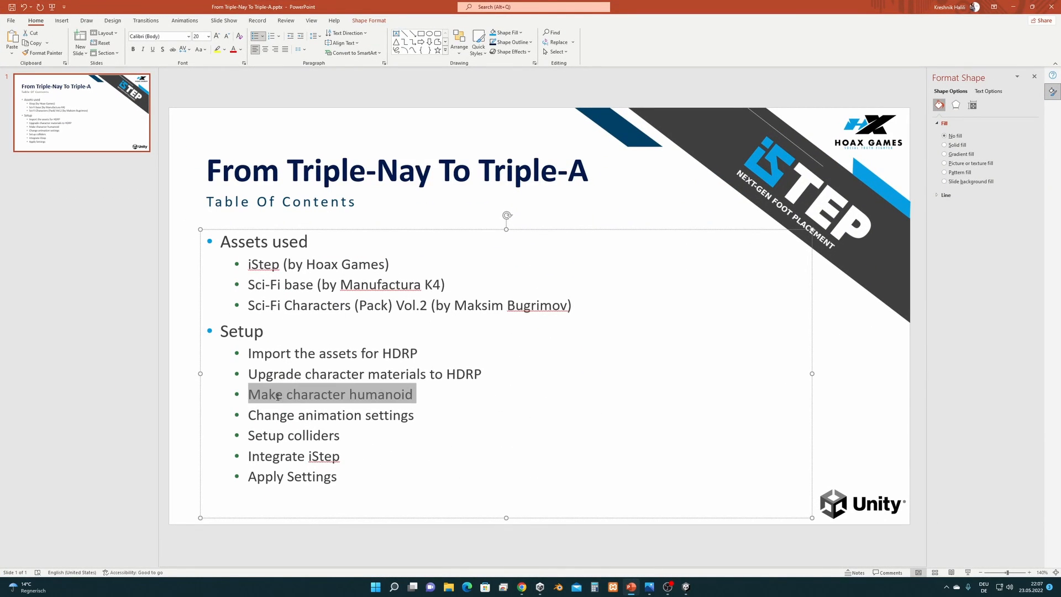
{"action": "left_click", "coordinate": [1013, 8]}
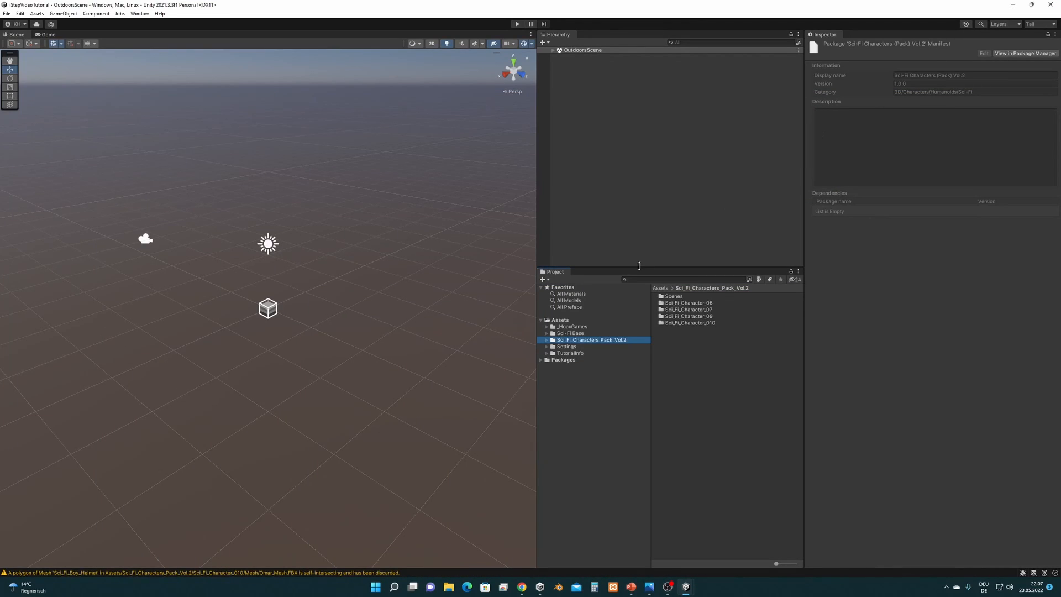
Set the rig animation type of Defender_Mesh in Sci_Fi_Character_010's Mesh folder to Humanoid and apply it.
{"action": "double_click", "coordinate": [698, 323]}
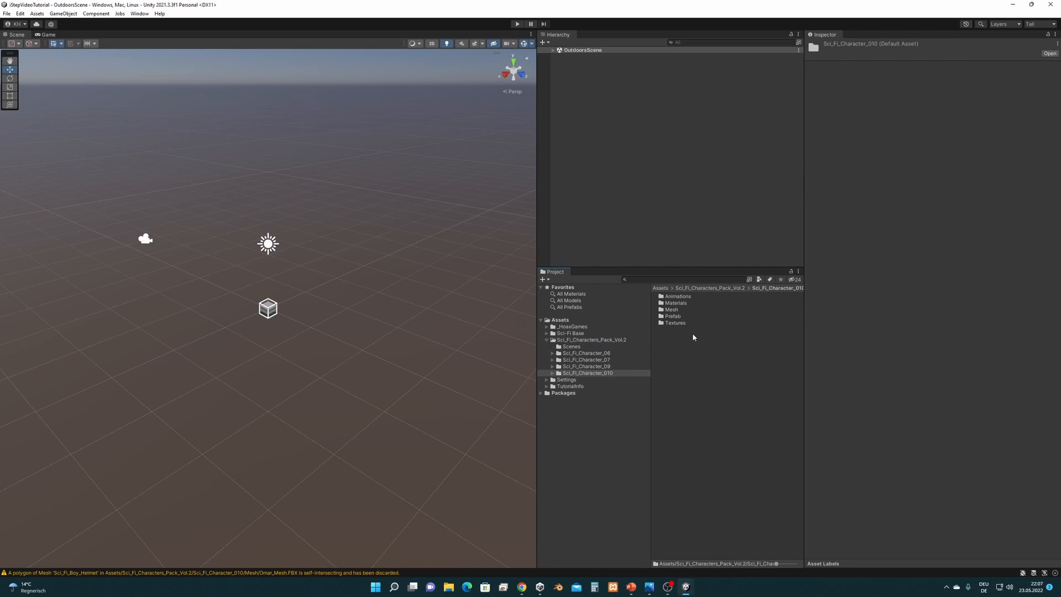
{"action": "double_click", "coordinate": [672, 310]}
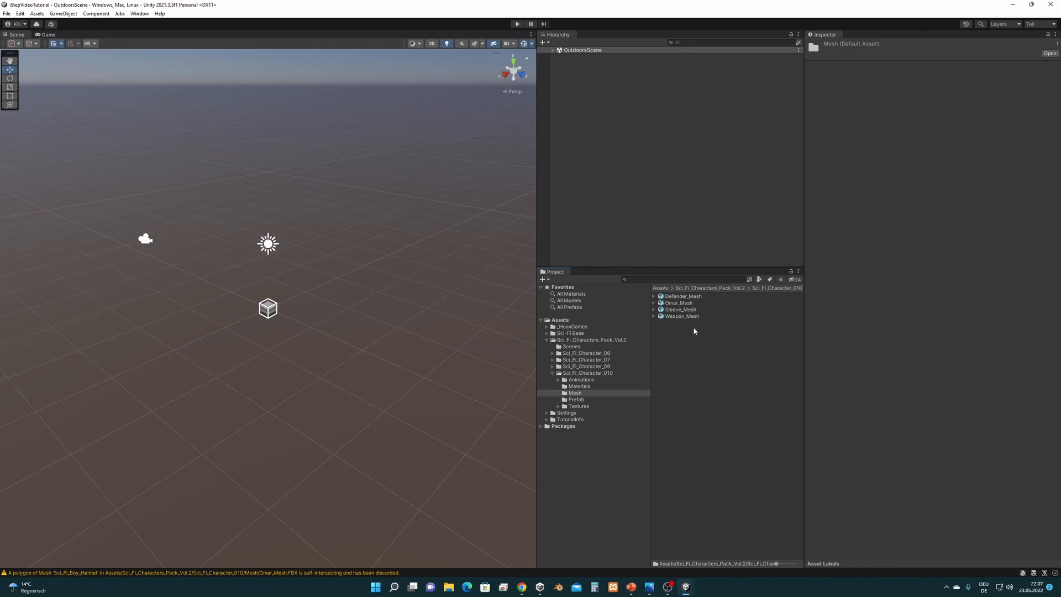
{"action": "left_click", "coordinate": [689, 298]}
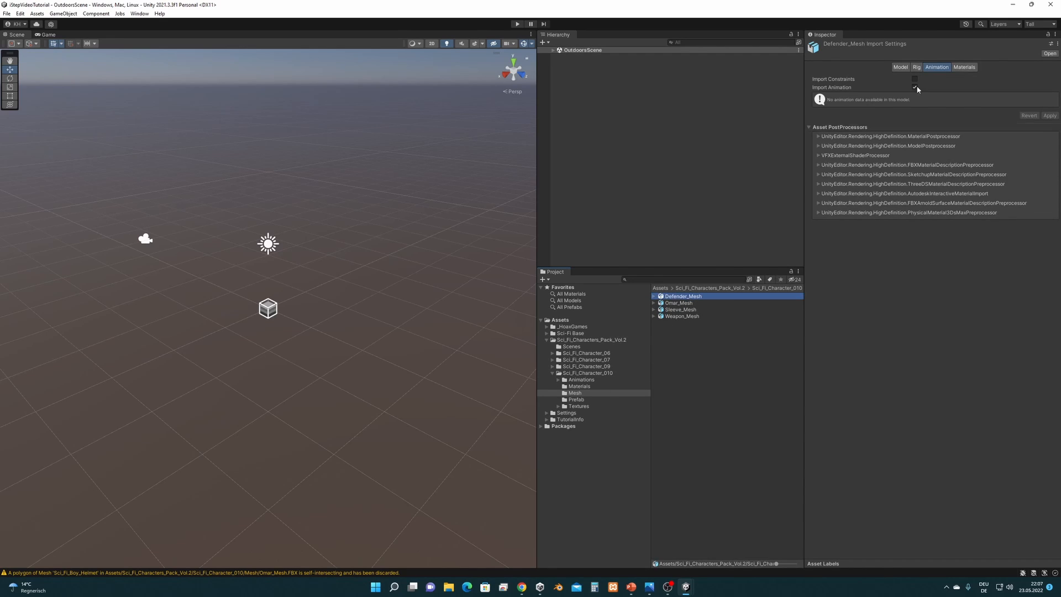
{"action": "left_click", "coordinate": [916, 67]}
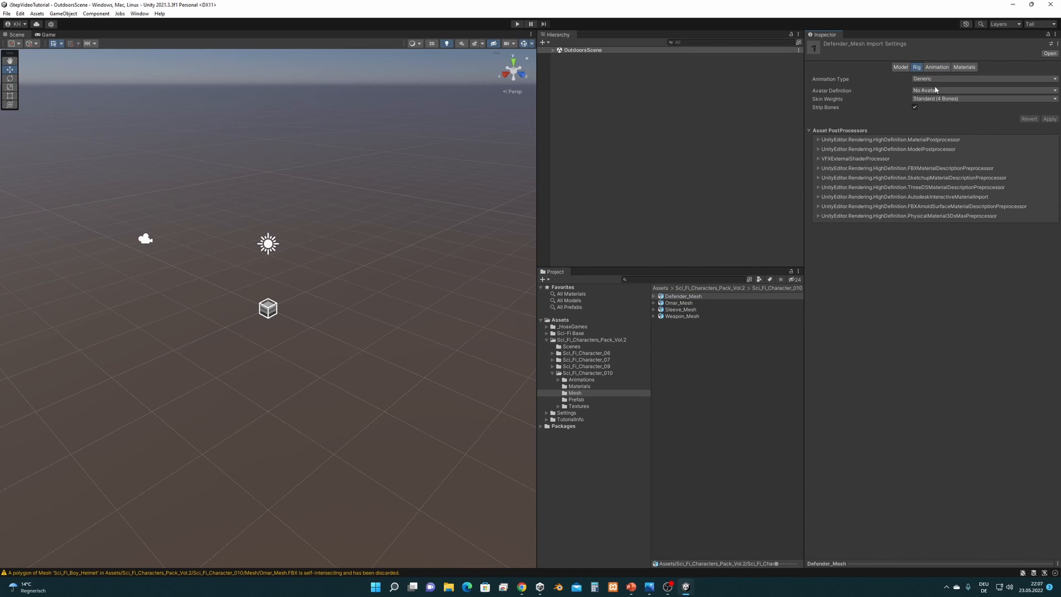
{"action": "left_click", "coordinate": [933, 78]}
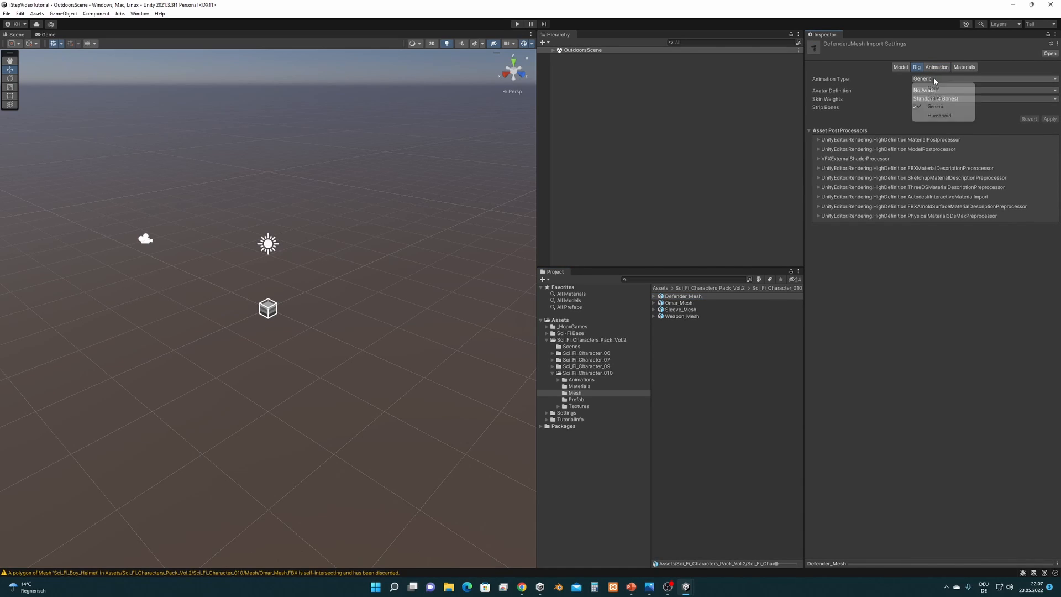
{"action": "left_click", "coordinate": [937, 117]}
{"action": "left_click", "coordinate": [1049, 147]}
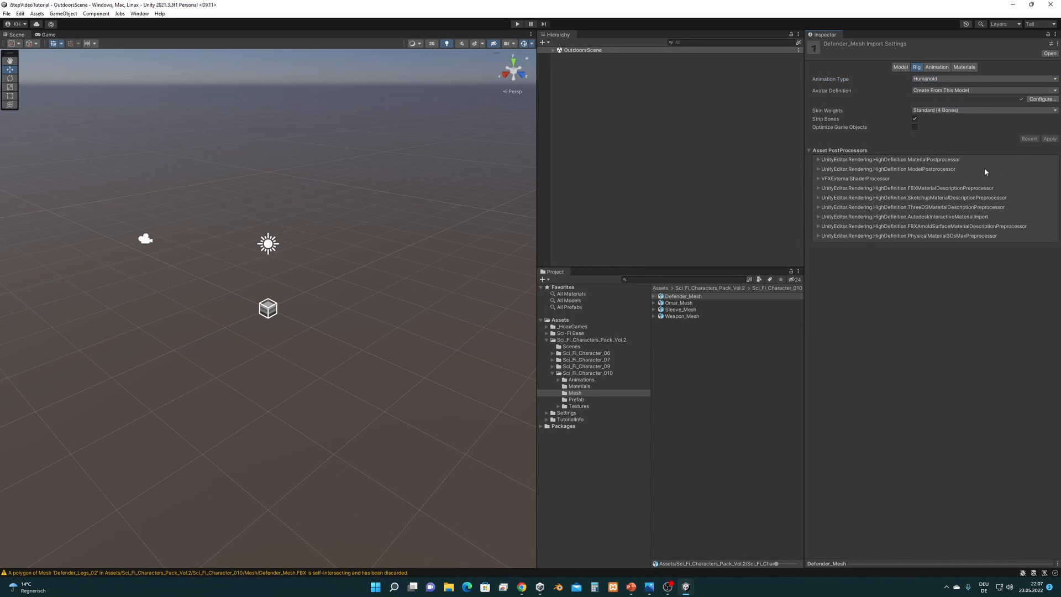
Switch to the PowerPoint table of contents, highlight the "Change animation settings" item, and return to Unity.
{"action": "left_click", "coordinate": [631, 590]}
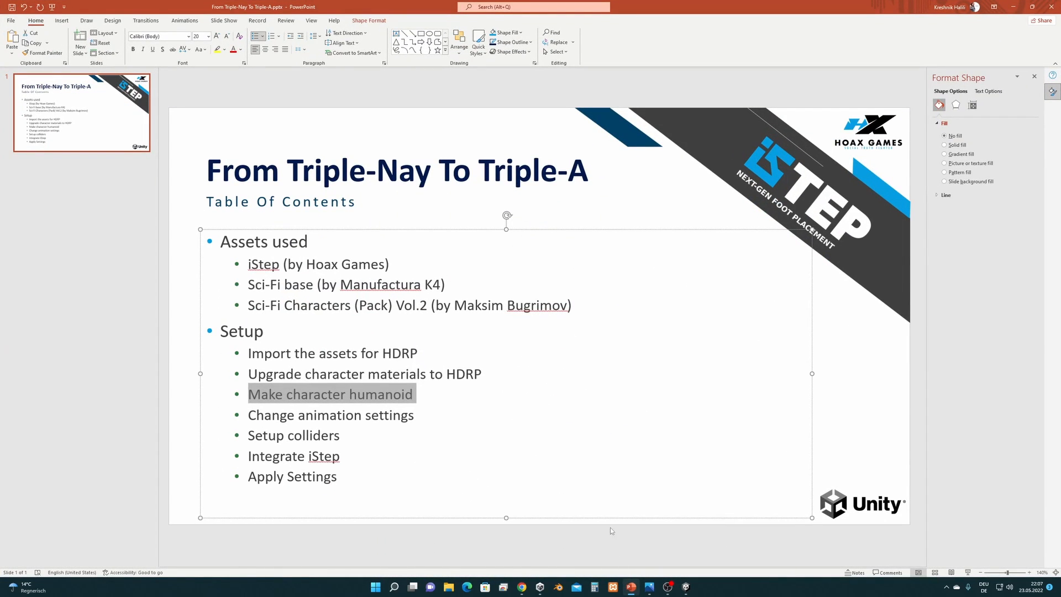
{"action": "left_click_drag", "start_coordinate": [431, 419], "coordinate": [248, 416]}
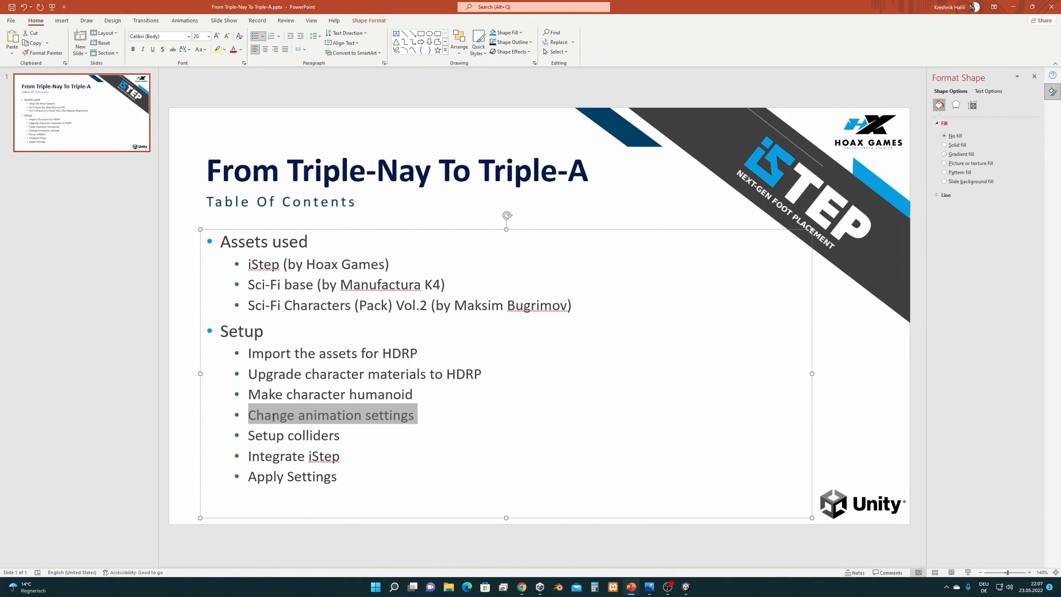
{"action": "left_click", "coordinate": [1010, 8]}
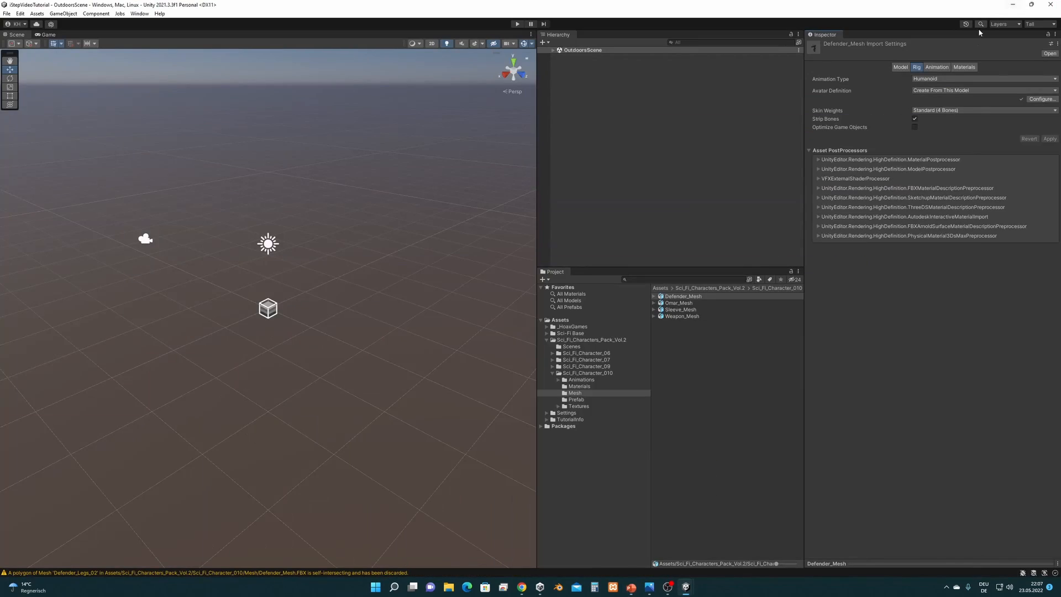
Set the rig of all animations in Sci_Fi_Character_010's Animations_Ground folder to Humanoid, with the avatar definition Copy From Other Avatar.
{"action": "left_click", "coordinate": [583, 380]}
{"action": "left_click", "coordinate": [558, 380]}
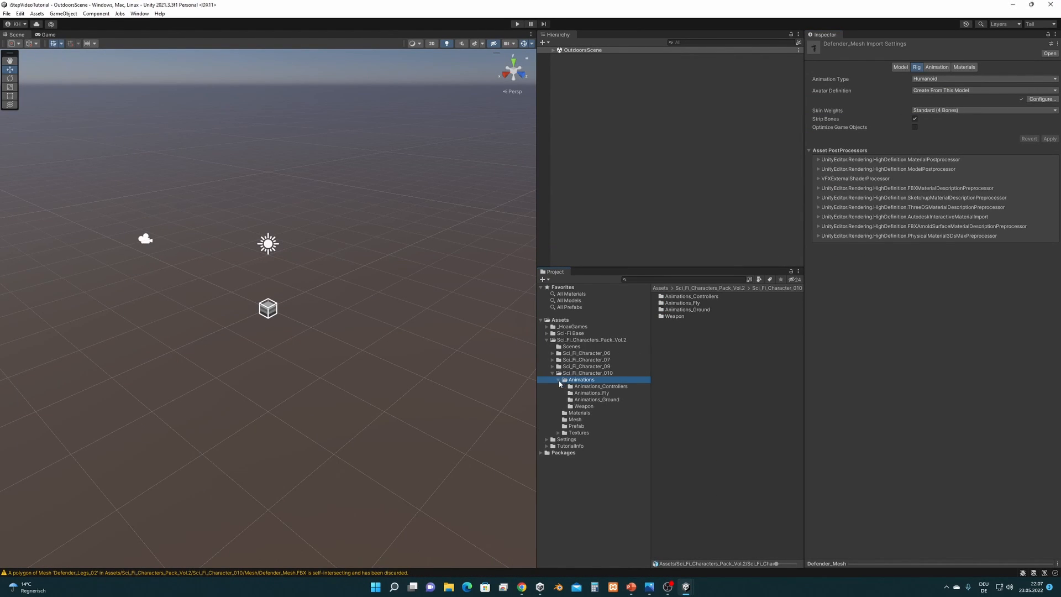
{"action": "left_click", "coordinate": [608, 400]}
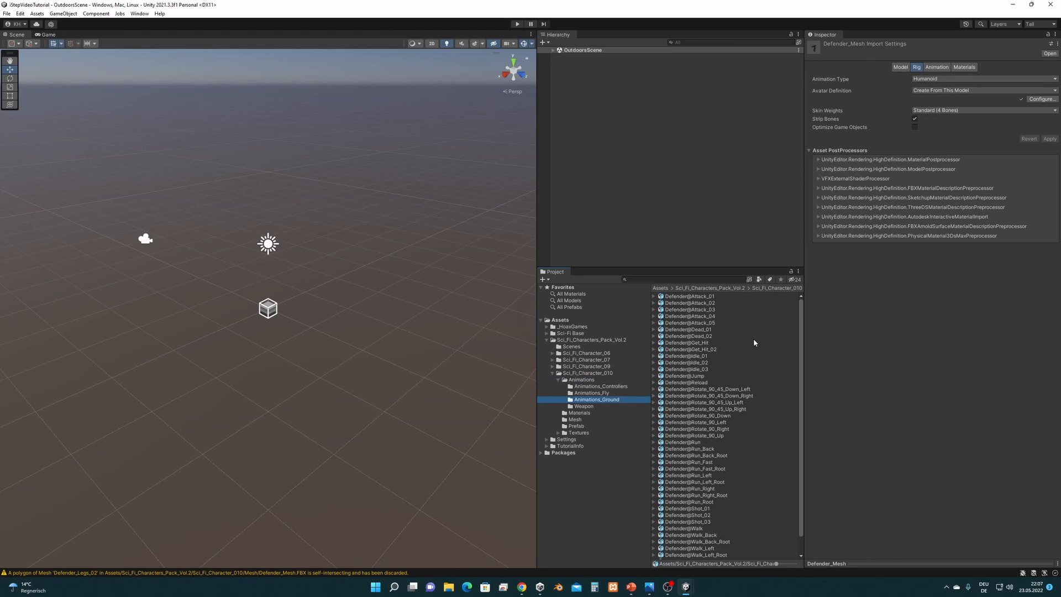
{"action": "left_click", "coordinate": [709, 297]}
{"action": "left_click_drag", "start_coordinate": [800, 331], "coordinate": [806, 378]}
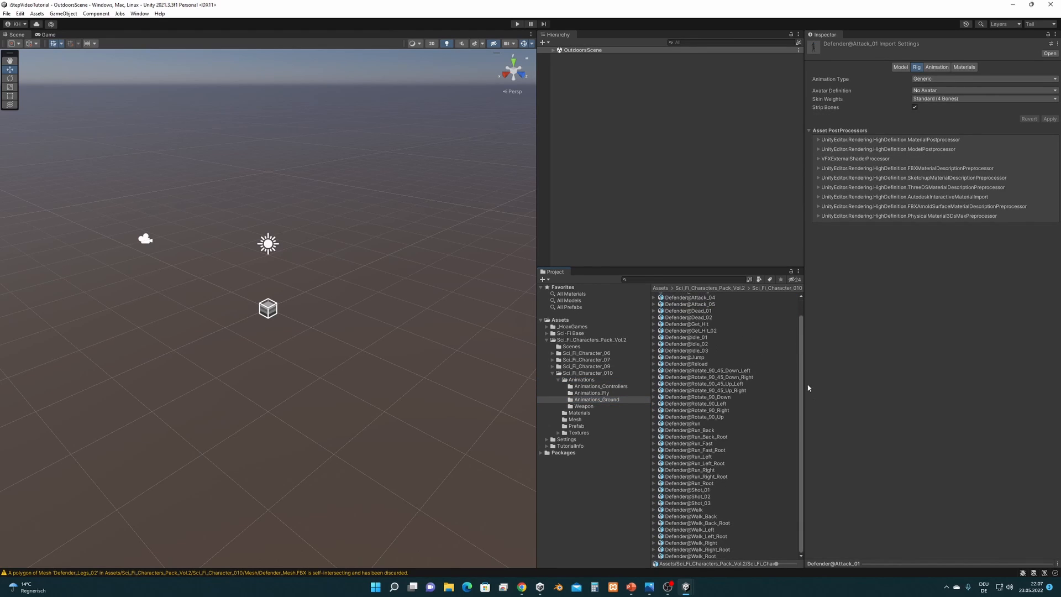
{"action": "left_click", "coordinate": [716, 556], "text": "shift"}
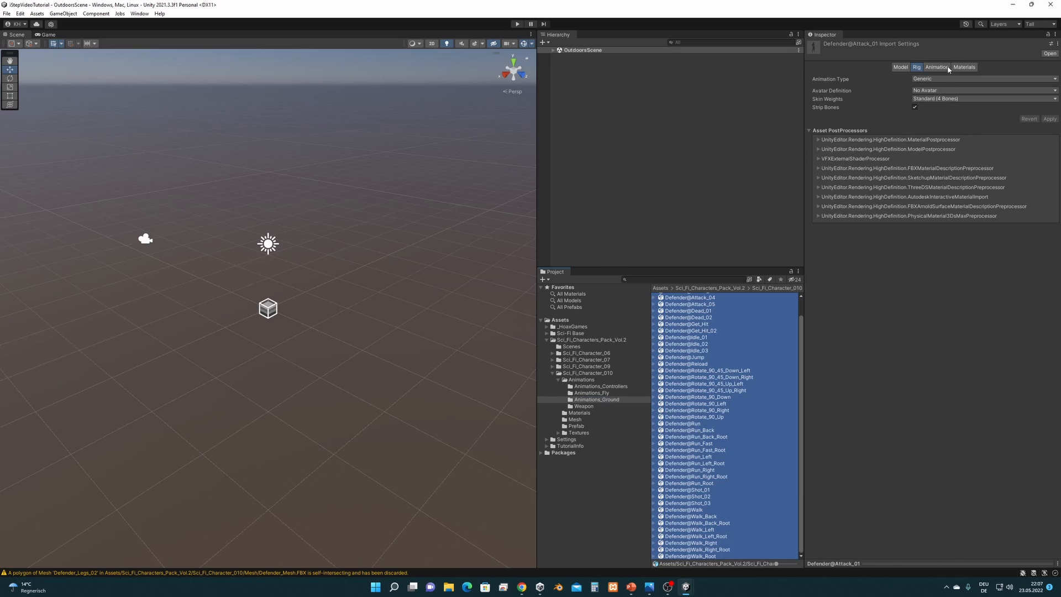
{"action": "left_click", "coordinate": [940, 78]}
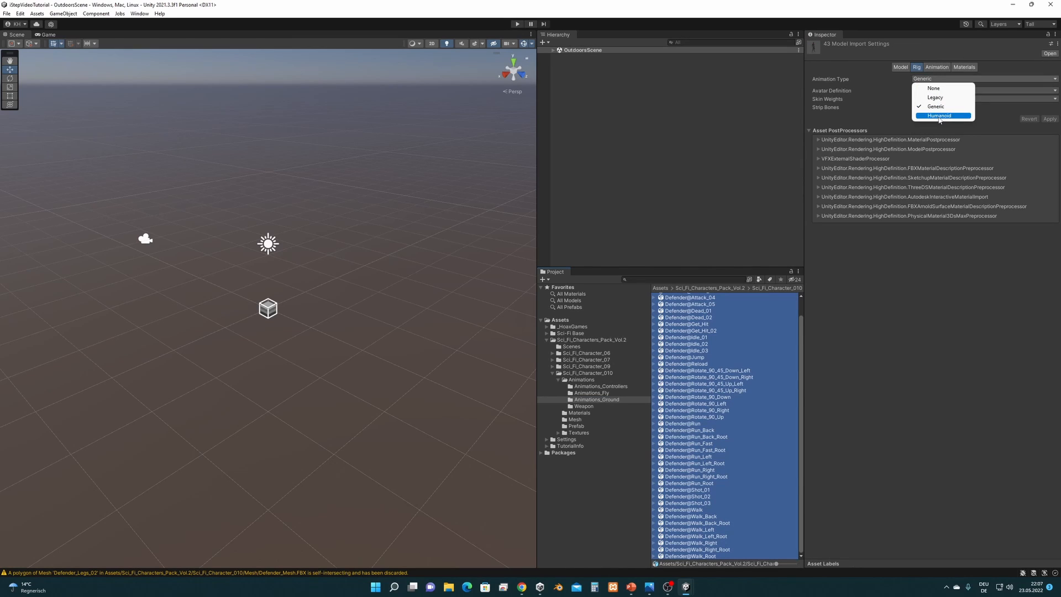
{"action": "left_click", "coordinate": [939, 115]}
{"action": "left_click", "coordinate": [933, 92]}
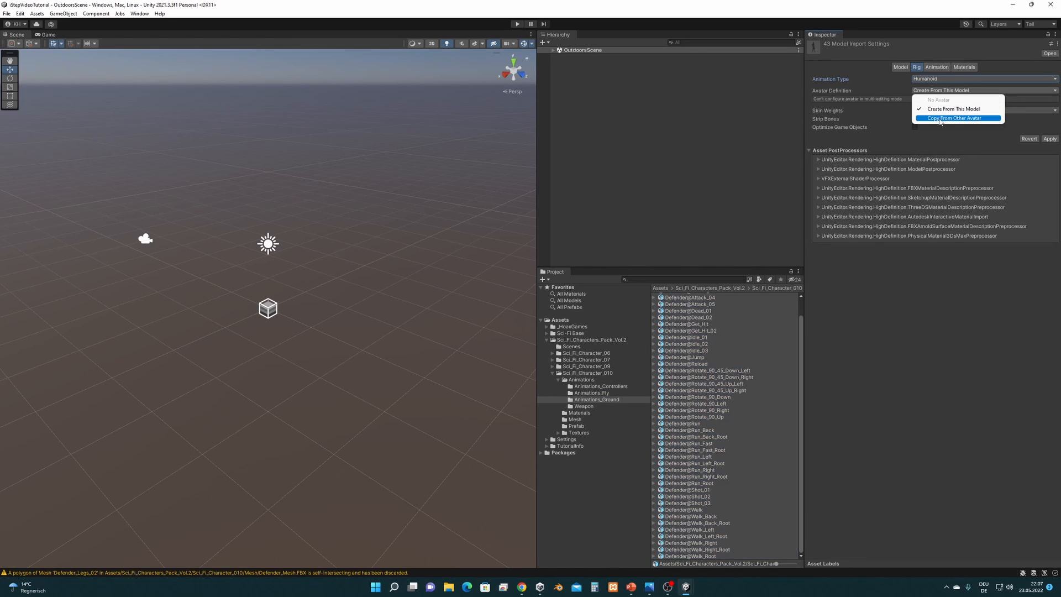
{"action": "left_click", "coordinate": [941, 119]}
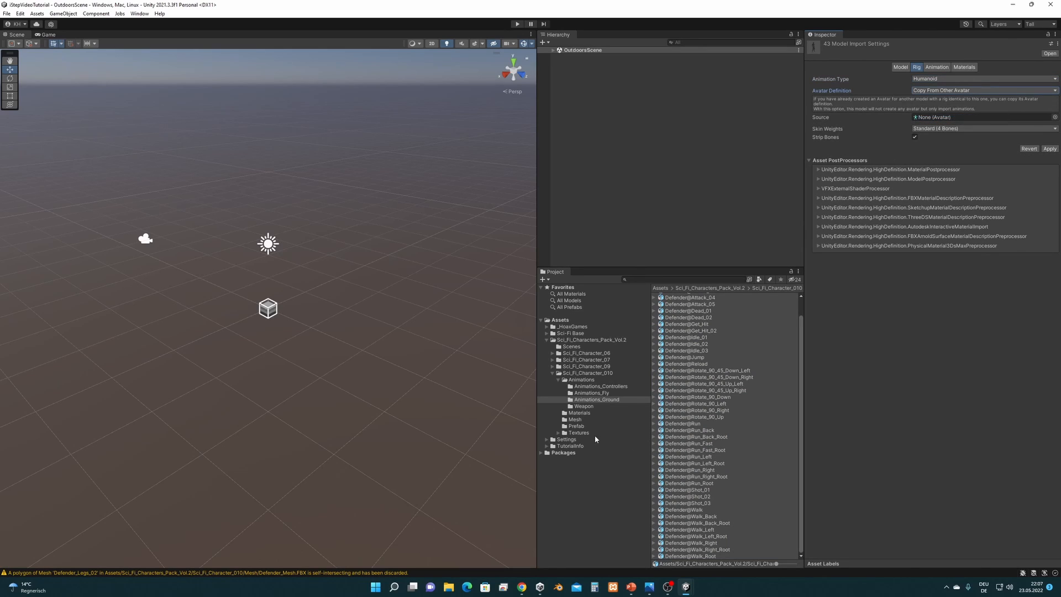
Assign Defender_MeshAvatar from Defender_Mesh as the source avatar of the selected animations and apply the rig settings.
{"action": "left_click", "coordinate": [575, 420]}
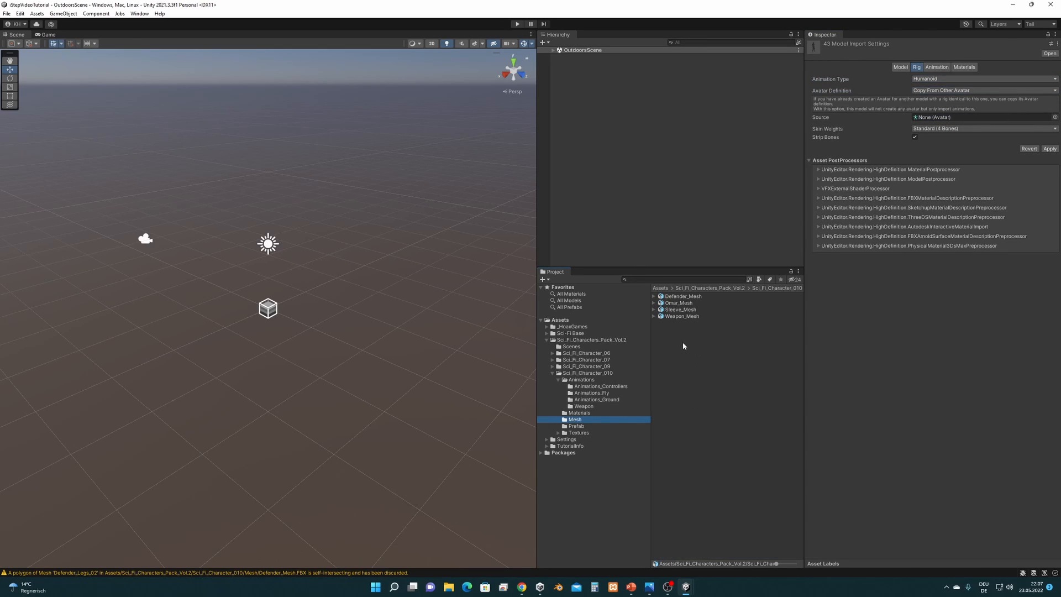
{"action": "left_click", "coordinate": [654, 296]}
{"action": "scroll", "coordinate": [737, 440], "scroll_direction": "down", "scroll_amount": 5}
{"action": "left_click_drag", "start_coordinate": [712, 537], "coordinate": [937, 117]}
{"action": "left_click", "coordinate": [1050, 149]}
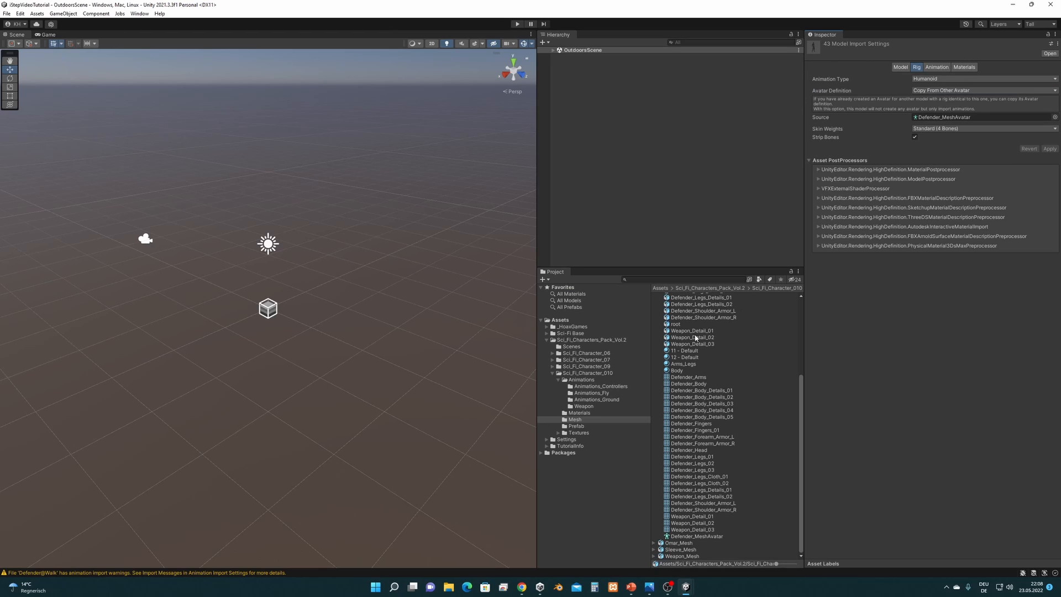
For Defender@Idle_01 in Animations_Ground, enable Loop Time and bake the root transform rotation into the pose, based upon Original.
{"action": "scroll", "coordinate": [748, 366], "scroll_direction": "up", "scroll_amount": 5}
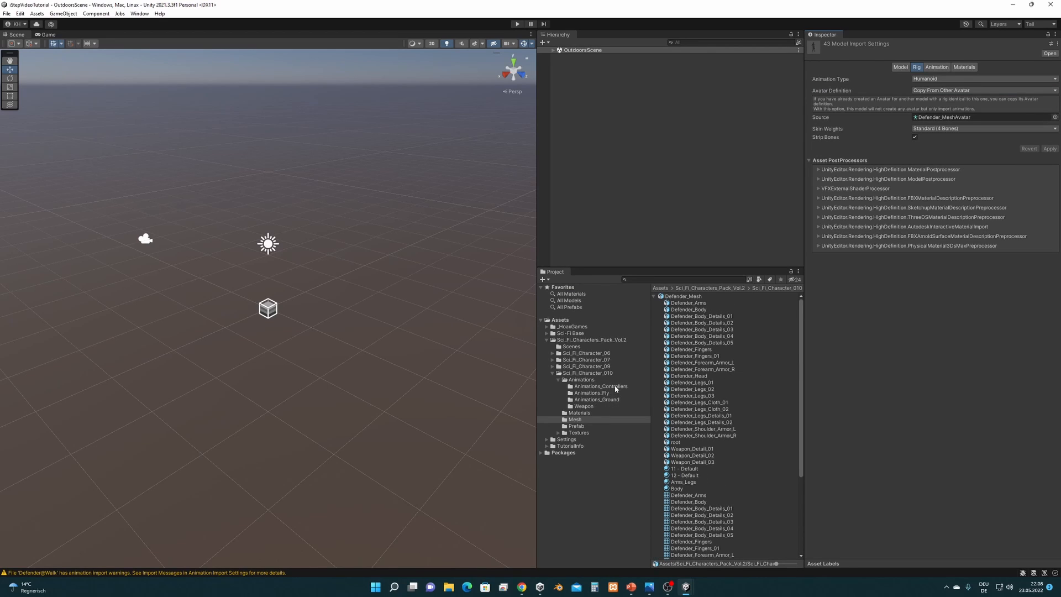
{"action": "left_click", "coordinate": [608, 400]}
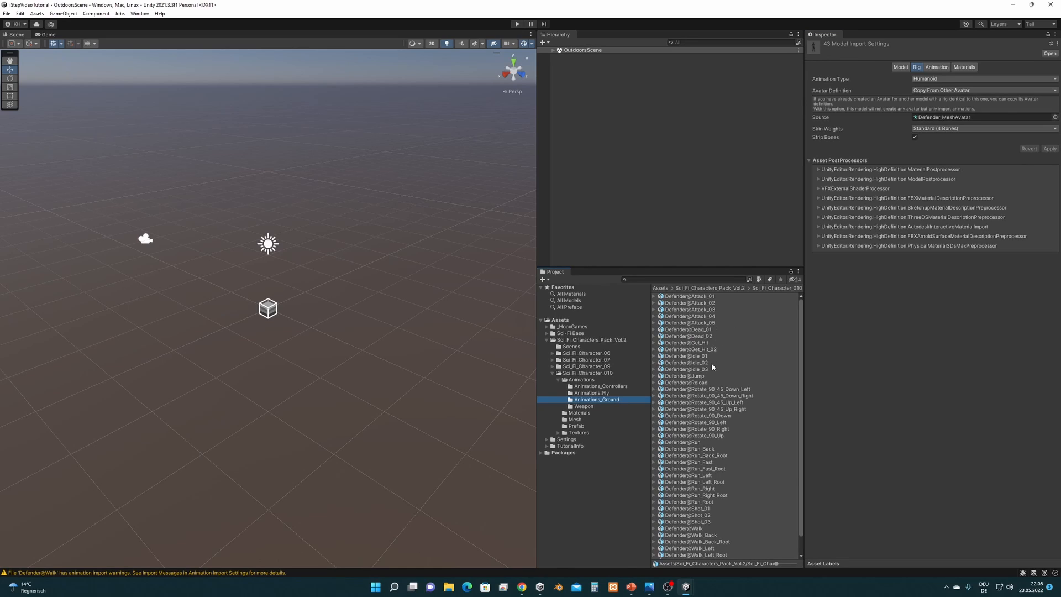
{"action": "left_click", "coordinate": [707, 356]}
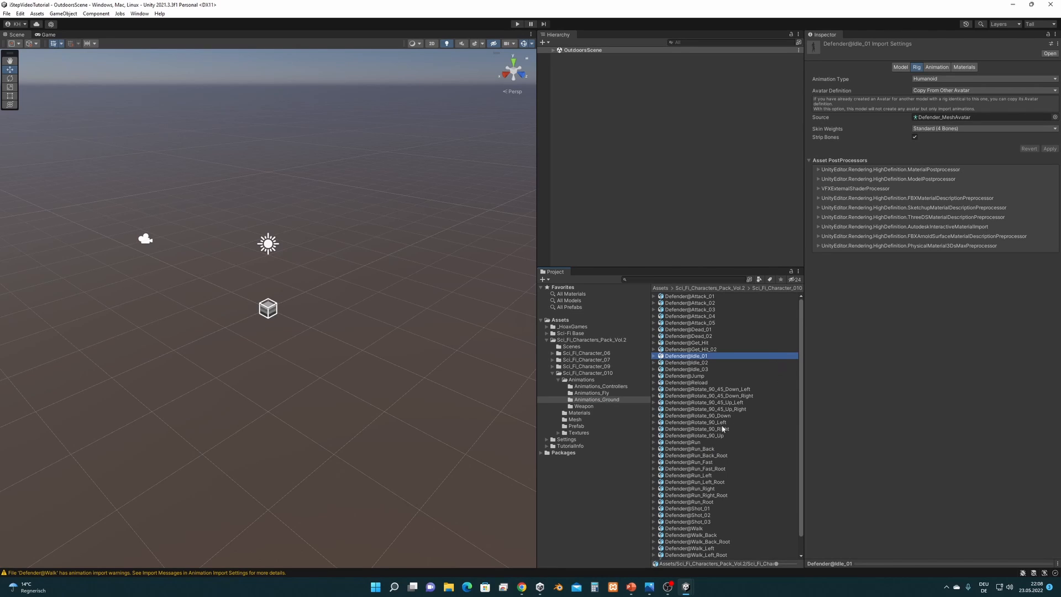
{"action": "left_click", "coordinate": [938, 68]}
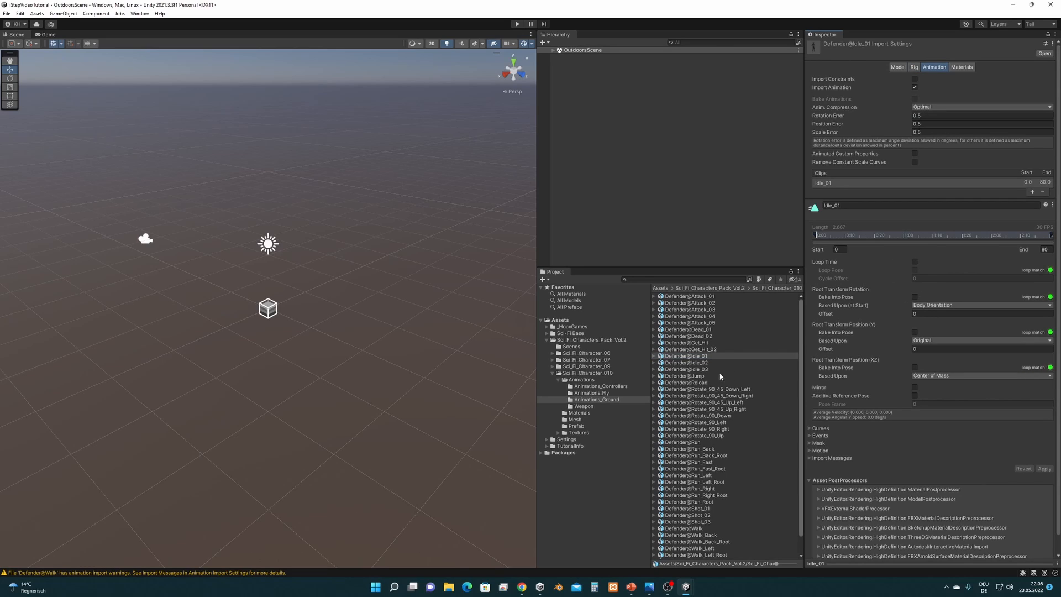
{"action": "left_click", "coordinate": [915, 261]}
{"action": "left_click", "coordinate": [933, 306]}
{"action": "left_click", "coordinate": [934, 315]}
{"action": "left_click", "coordinate": [915, 298]}
Bake the Idle_01 clip's root transform position Y and XZ into the pose, both based upon Original, and apply the settings.
{"action": "left_click", "coordinate": [914, 333]}
{"action": "left_click", "coordinate": [947, 340]}
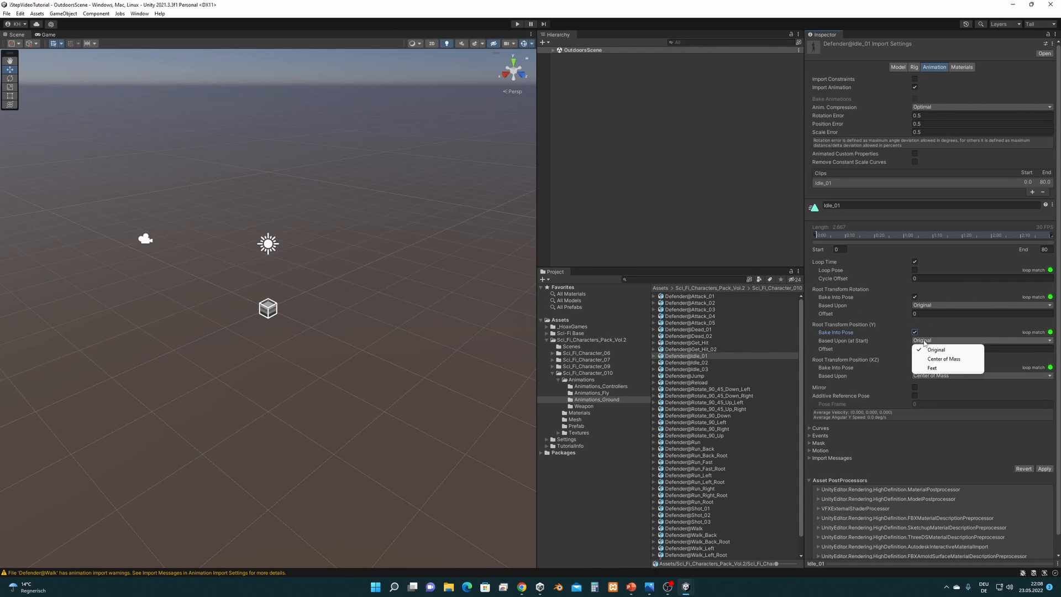
{"action": "left_click", "coordinate": [951, 349]}
{"action": "left_click", "coordinate": [914, 367]}
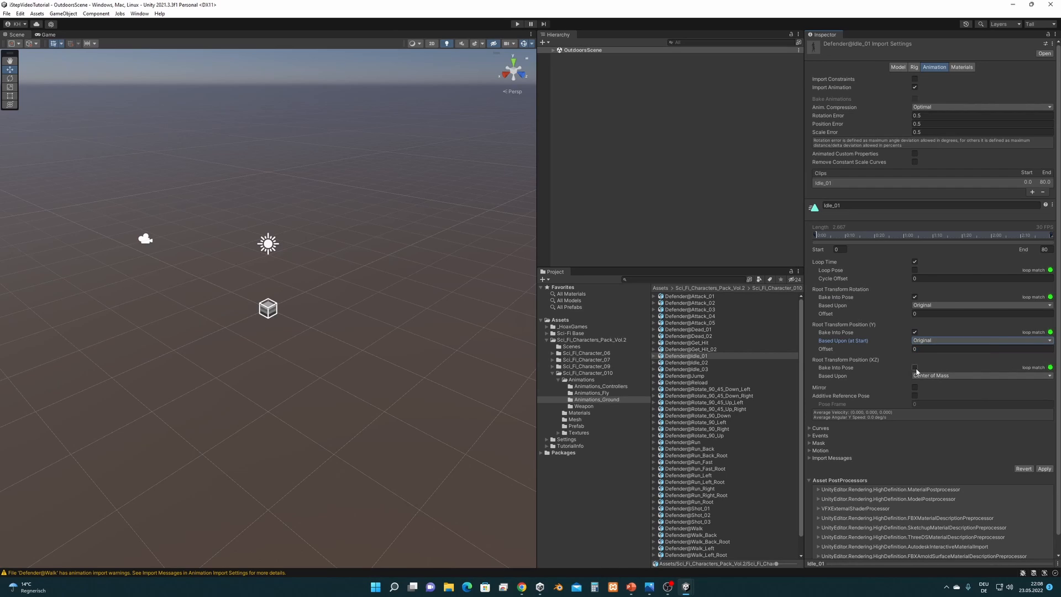
{"action": "left_click", "coordinate": [935, 376]}
{"action": "left_click", "coordinate": [936, 384]}
{"action": "left_click", "coordinate": [1044, 469]}
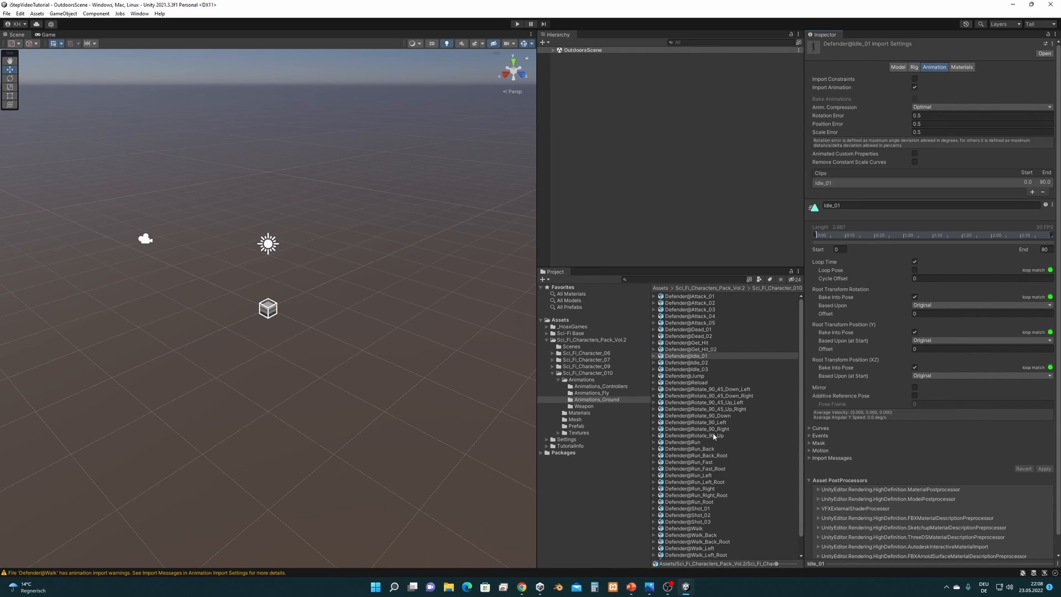
For Defender@Run_Fast, enable Loop Time, bake root rotation, position Y and XZ into the pose based upon Original, and apply.
{"action": "left_click", "coordinate": [715, 462]}
{"action": "left_click", "coordinate": [915, 262]}
{"action": "left_click", "coordinate": [914, 297]}
{"action": "left_click", "coordinate": [950, 305]}
{"action": "left_click", "coordinate": [933, 322]}
{"action": "left_click", "coordinate": [914, 333]}
{"action": "left_click", "coordinate": [915, 367]}
{"action": "left_click", "coordinate": [980, 376]}
{"action": "left_click", "coordinate": [929, 382]}
{"action": "left_click", "coordinate": [1044, 469]}
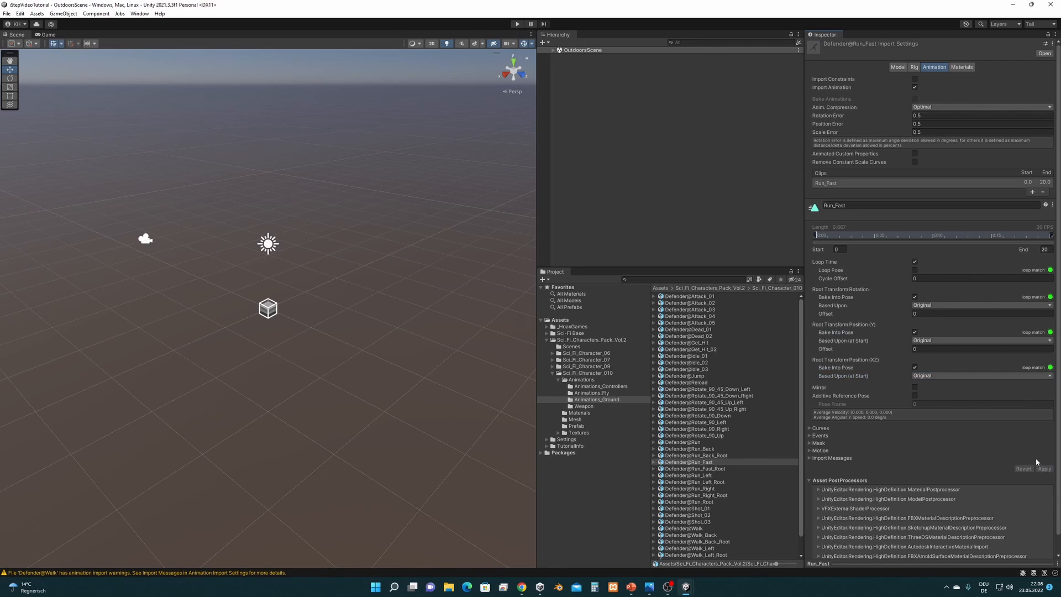
For Defender@Walk, bake root transform rotation, position Y and position XZ into the pose, all based upon Original, and apply the settings.
{"action": "scroll", "coordinate": [756, 491], "scroll_direction": "down", "scroll_amount": 1}
{"action": "left_click", "coordinate": [710, 510]}
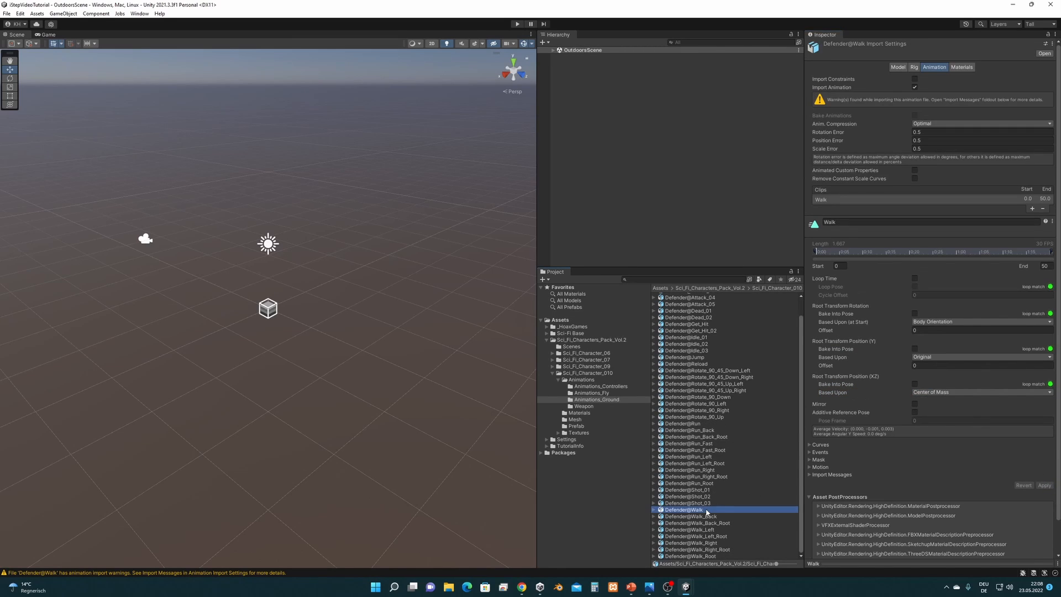
{"action": "left_click", "coordinate": [914, 313]}
{"action": "left_click", "coordinate": [939, 322]}
{"action": "left_click", "coordinate": [933, 329]}
{"action": "left_click", "coordinate": [915, 349]}
{"action": "left_click", "coordinate": [915, 383]}
{"action": "left_click", "coordinate": [921, 392]}
{"action": "left_click", "coordinate": [934, 411]}
{"action": "left_click", "coordinate": [1042, 485]}
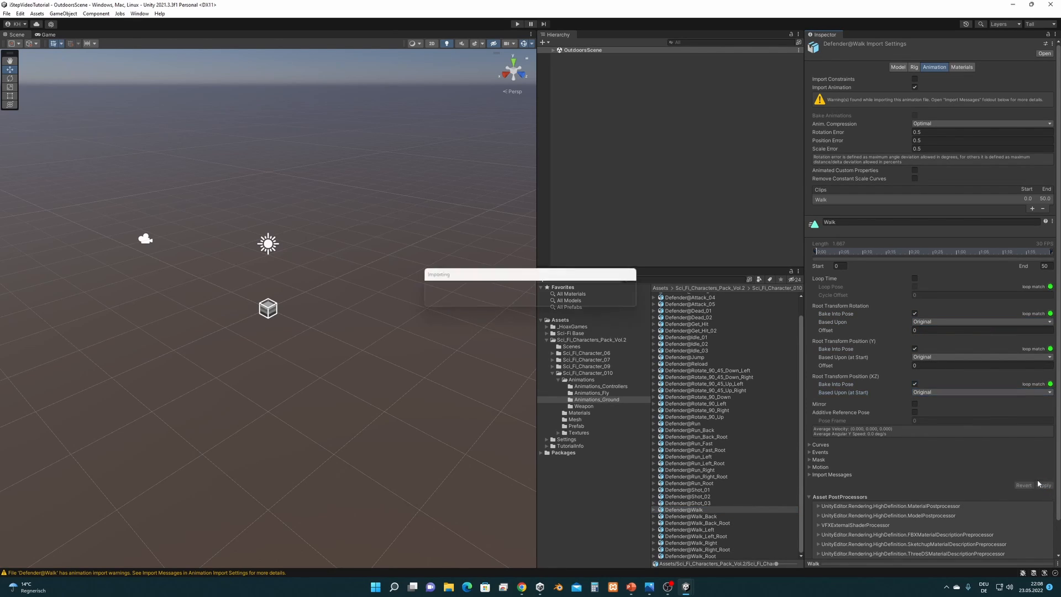
Switch to PowerPoint, highlight the "Setup colliders" agenda item, and return to Unity.
{"action": "left_click", "coordinate": [639, 591]}
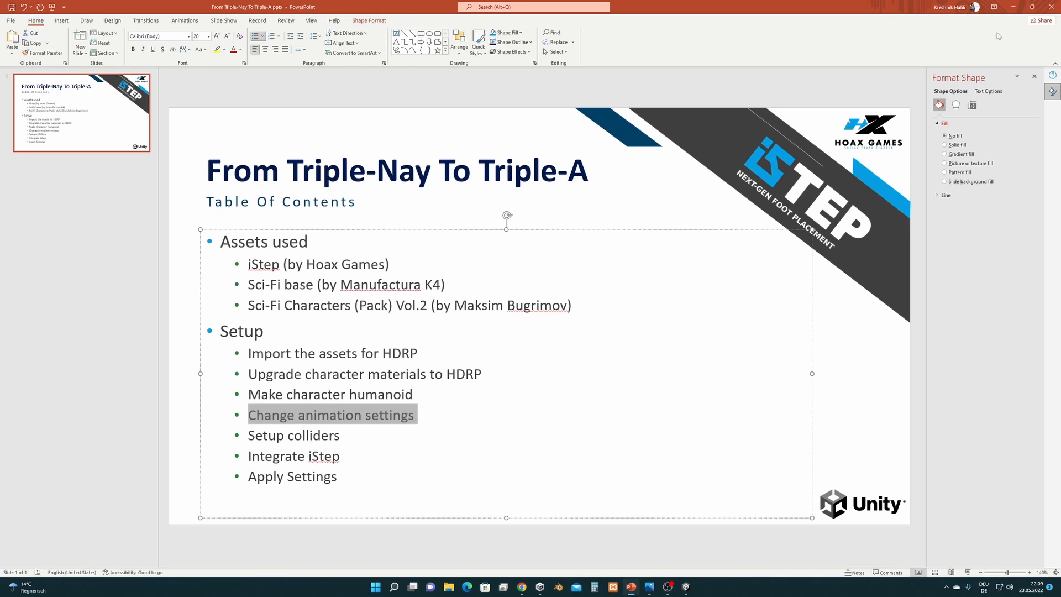
{"action": "left_click_drag", "start_coordinate": [340, 436], "coordinate": [247, 436]}
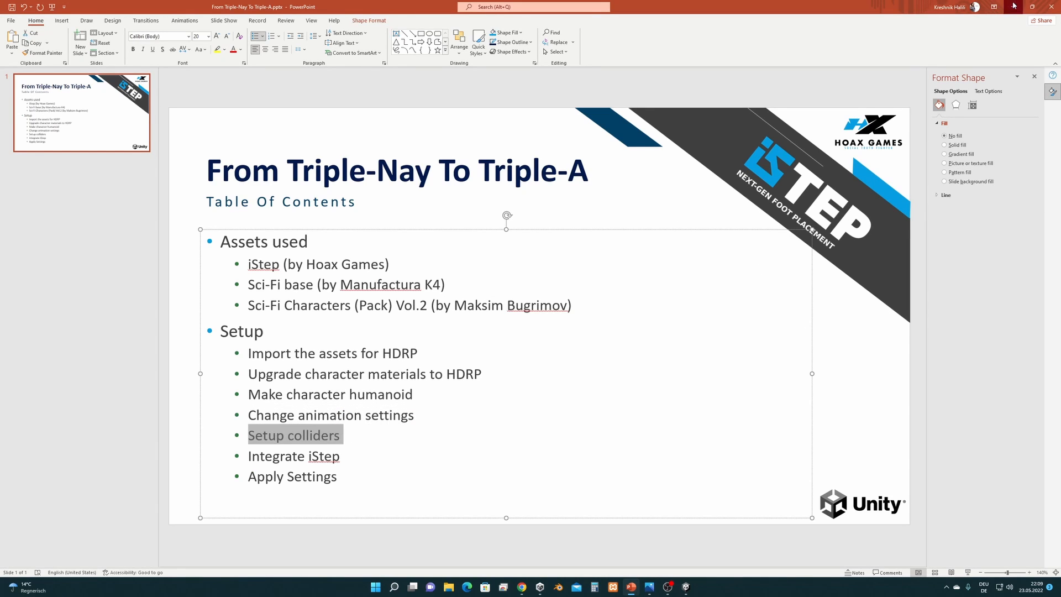
{"action": "key", "text": "alt+Tab"}
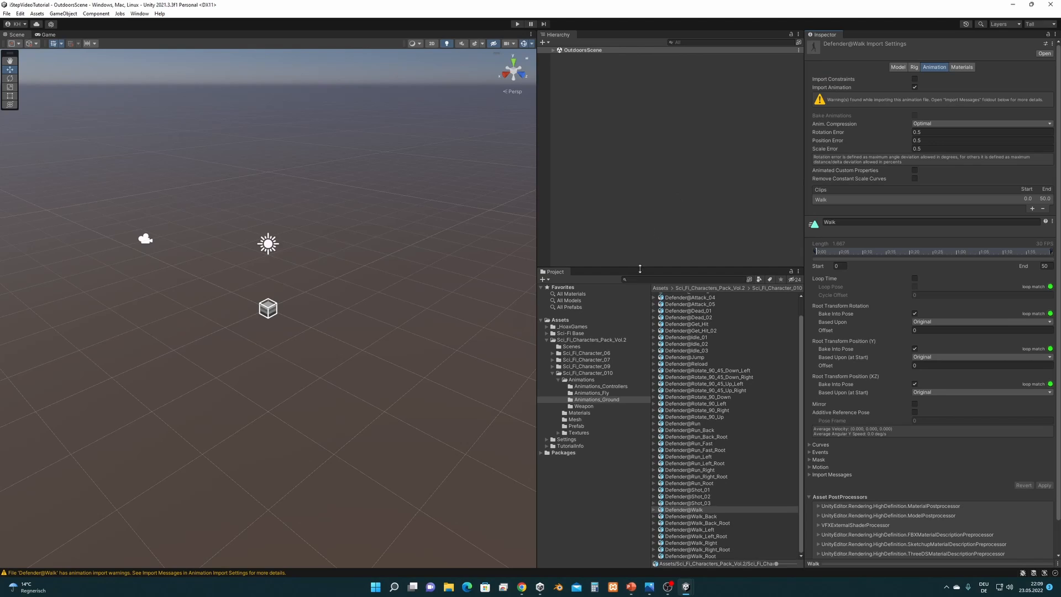
Open the Scene_2_HDRP scene from the Scenes folder of Sci-Fi Base.
{"action": "left_click", "coordinate": [589, 334]}
{"action": "double_click", "coordinate": [675, 330]}
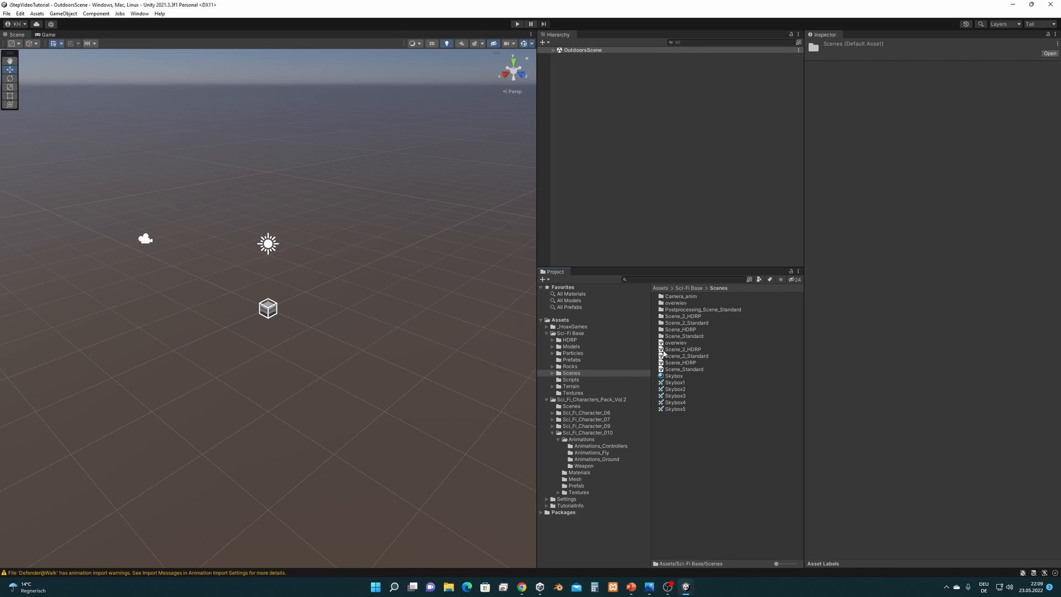
{"action": "left_click", "coordinate": [690, 350]}
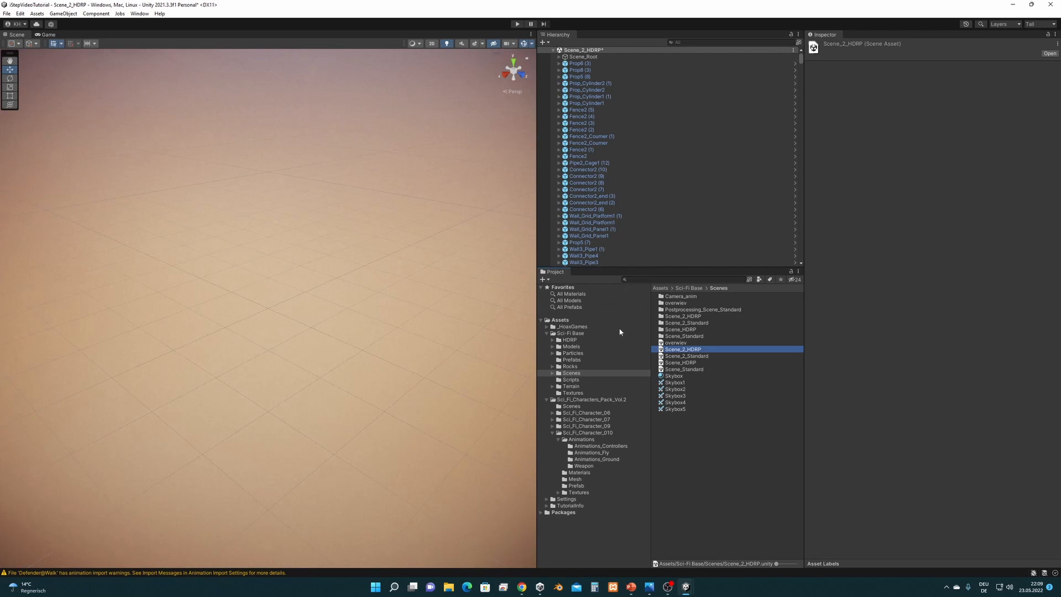
Frame Fence2_Courner (1) in the scene and examine the surrounding base platforms, ramp and stairs.
{"action": "double_click", "coordinate": [596, 137]}
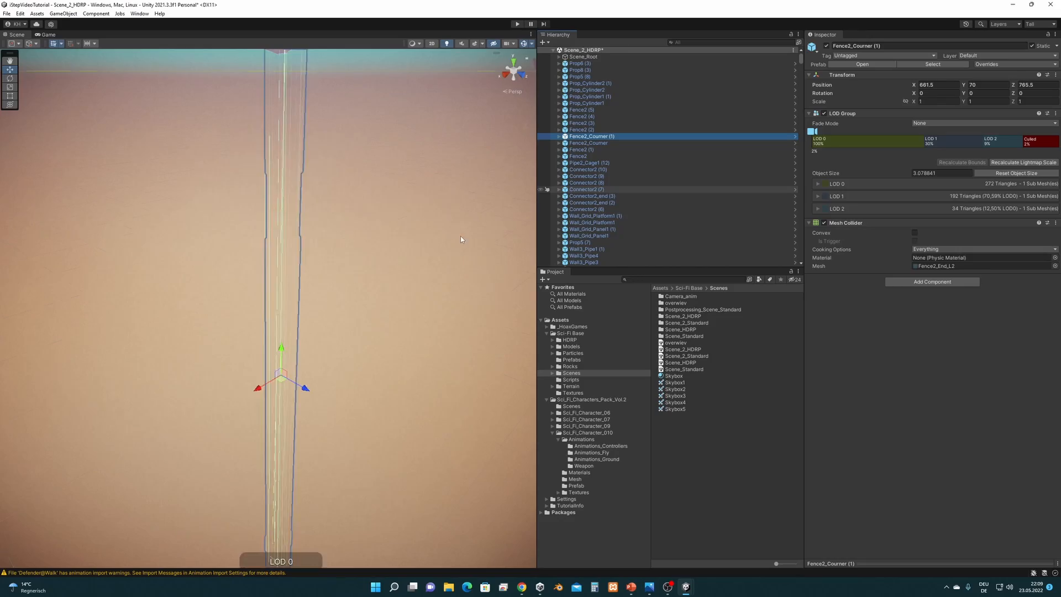
{"action": "scroll", "coordinate": [364, 289], "scroll_direction": "down", "scroll_amount": 10}
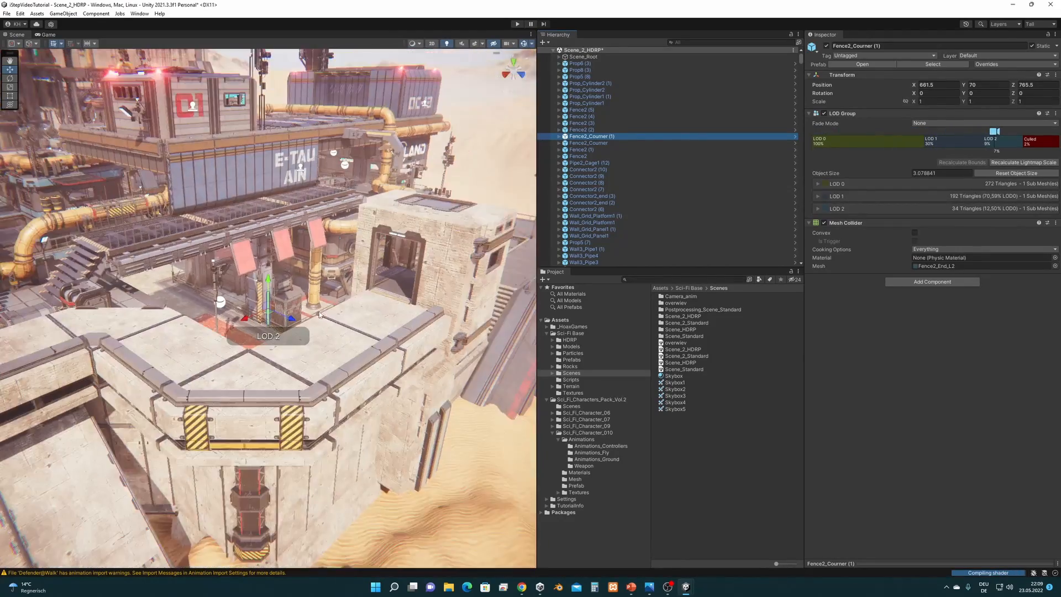
{"action": "scroll", "coordinate": [319, 314], "scroll_direction": "down", "scroll_amount": 5}
{"action": "left_click_drag", "start_coordinate": [319, 313], "coordinate": [191, 349], "text": "alt"}
{"action": "middle_click_drag", "start_coordinate": [332, 354], "coordinate": [266, 351]}
{"action": "left_click_drag", "start_coordinate": [266, 350], "coordinate": [342, 364], "text": "alt"}
{"action": "scroll", "coordinate": [342, 365], "scroll_direction": "up", "scroll_amount": 8}
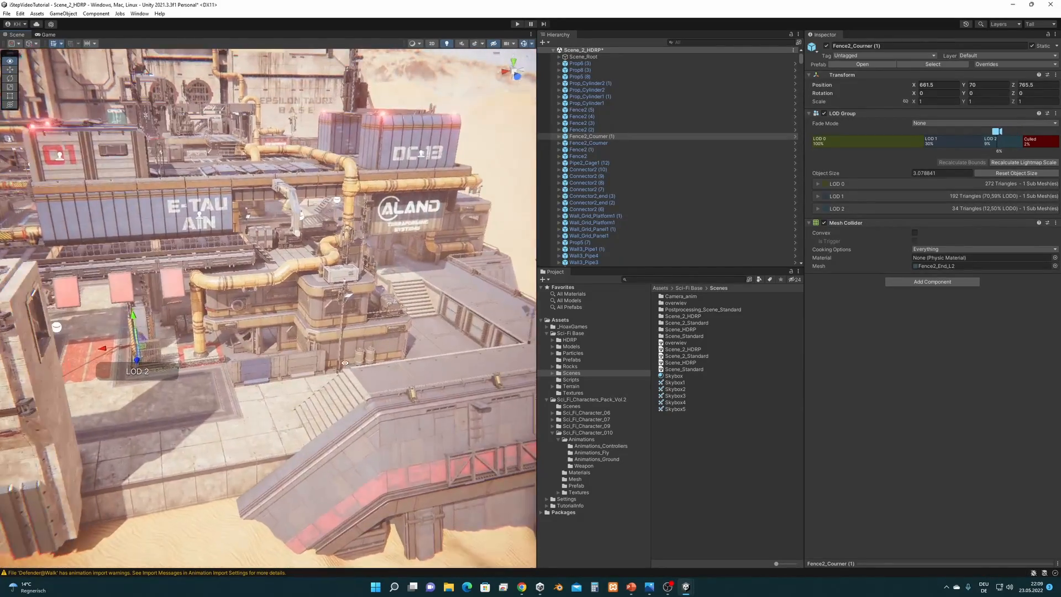
{"action": "scroll", "coordinate": [333, 415], "scroll_direction": "up", "scroll_amount": 4}
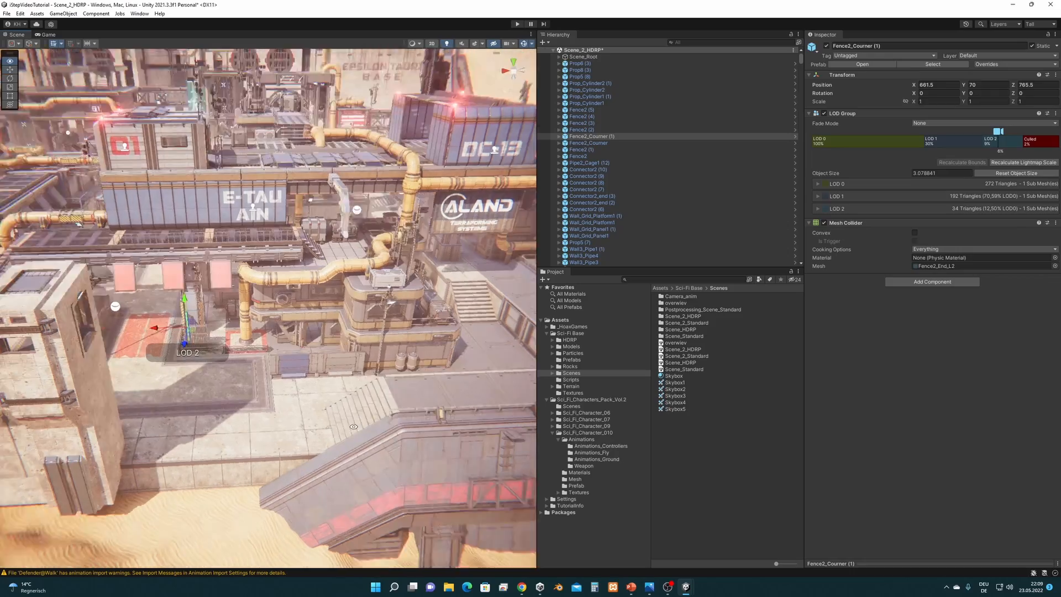
{"action": "scroll", "coordinate": [319, 418], "scroll_direction": "up", "scroll_amount": 2}
{"action": "scroll", "coordinate": [320, 419], "scroll_direction": "up", "scroll_amount": 6}
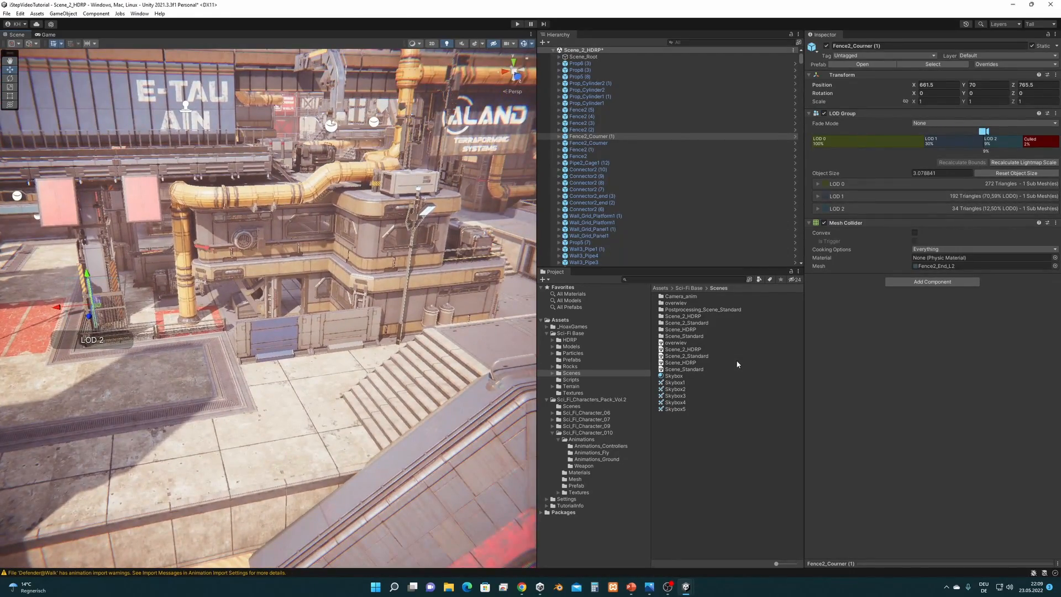
Examine the stairs beside the ramp and select Wall3_End_Left to inspect its Mesh Collider.
{"action": "left_click_drag", "start_coordinate": [416, 335], "coordinate": [460, 354], "text": "alt"}
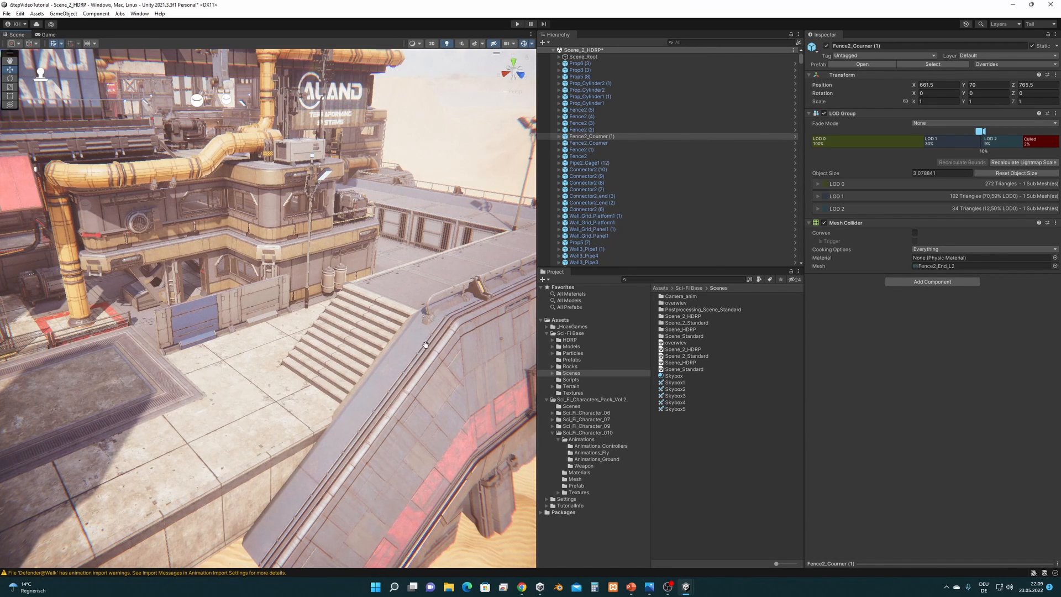
{"action": "middle_click_drag", "start_coordinate": [428, 343], "coordinate": [413, 354]}
{"action": "left_click_drag", "start_coordinate": [413, 354], "coordinate": [366, 332], "text": "alt"}
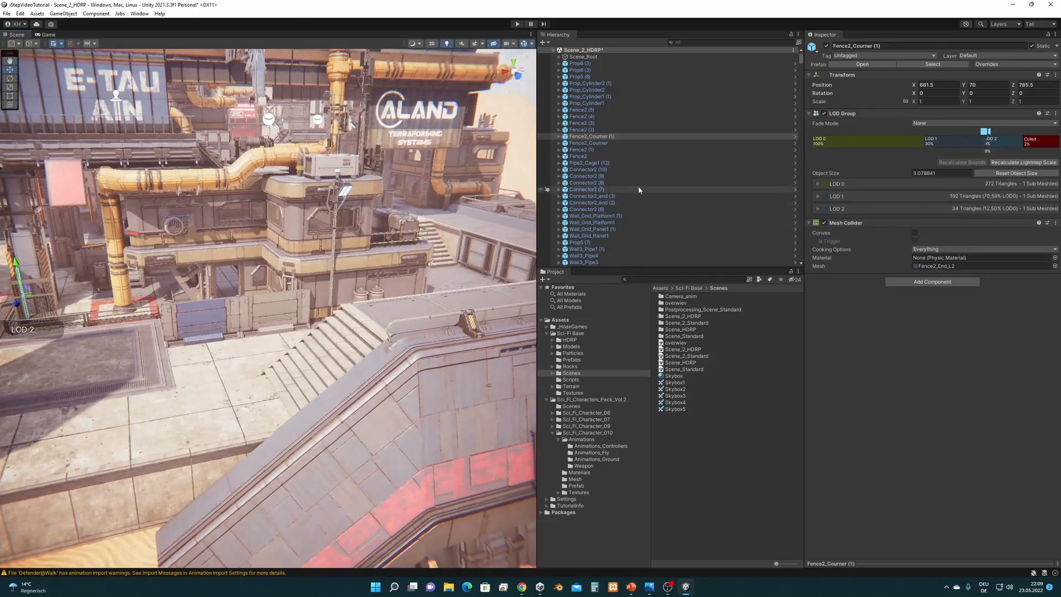
{"action": "middle_click_drag", "start_coordinate": [372, 360], "coordinate": [331, 348]}
{"action": "left_click_drag", "start_coordinate": [330, 348], "coordinate": [391, 352], "text": "alt"}
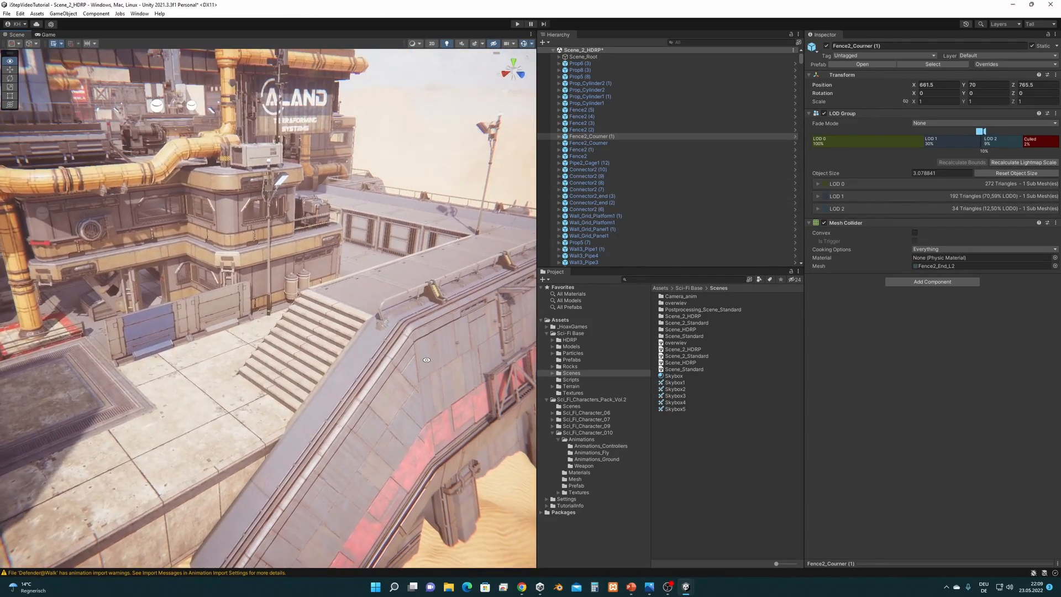
{"action": "left_click", "coordinate": [375, 349]}
{"action": "scroll", "coordinate": [374, 350], "scroll_direction": "up", "scroll_amount": 5}
{"action": "middle_click_drag", "start_coordinate": [374, 350], "coordinate": [354, 343]}
{"action": "left_click_drag", "start_coordinate": [354, 344], "coordinate": [407, 328], "text": "alt"}
{"action": "left_click_drag", "start_coordinate": [344, 312], "coordinate": [395, 334], "text": "alt"}
Filter the scene hierarchy by meshcollider and remove the Mesh Collider component from all listed objects.
{"action": "left_click", "coordinate": [695, 45]}
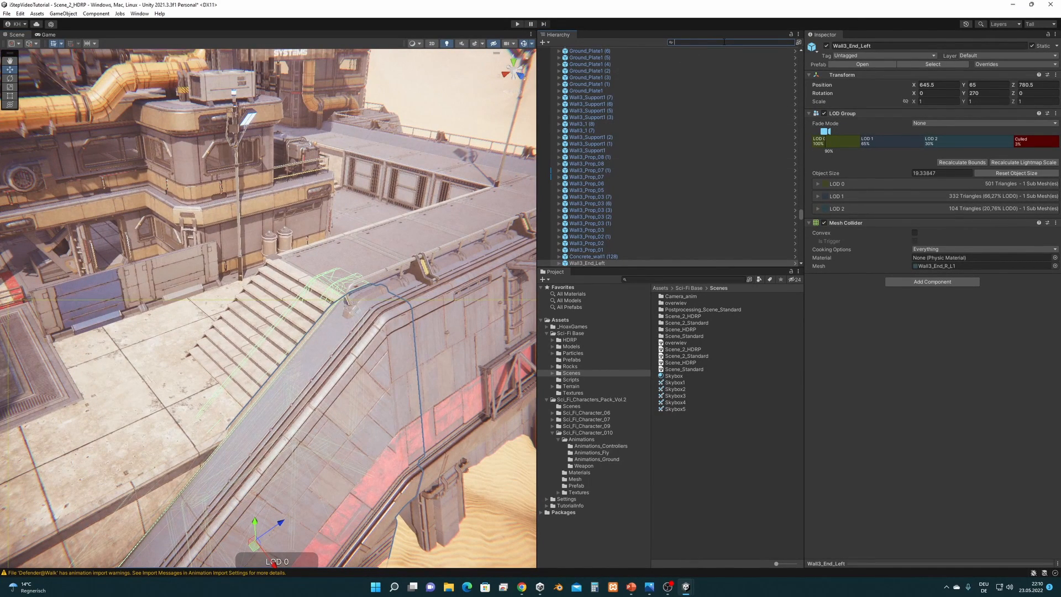
{"action": "type", "text": "meshcollider"}
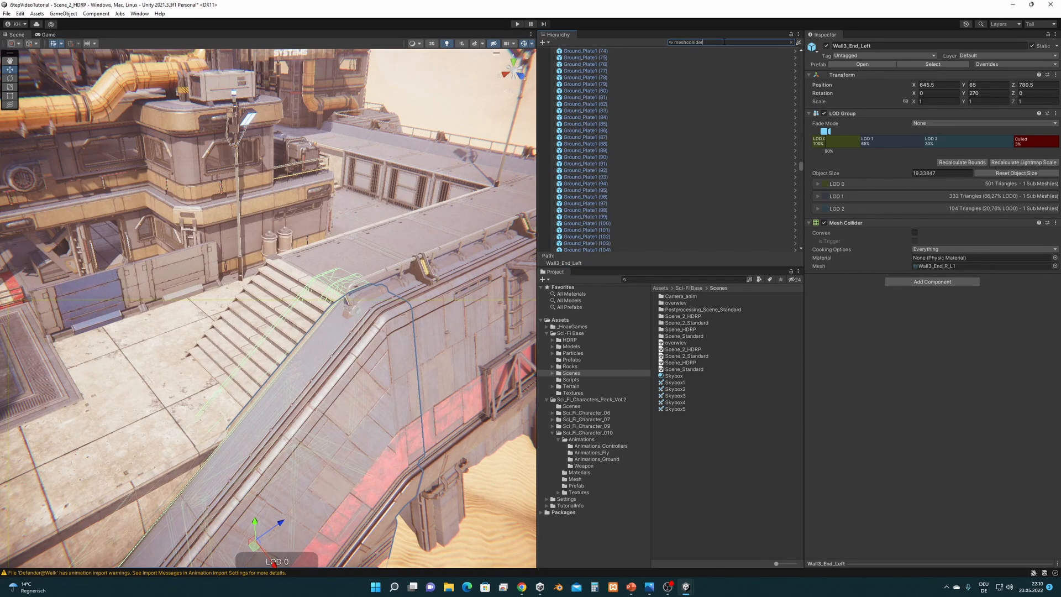
{"action": "double_click", "coordinate": [678, 77]}
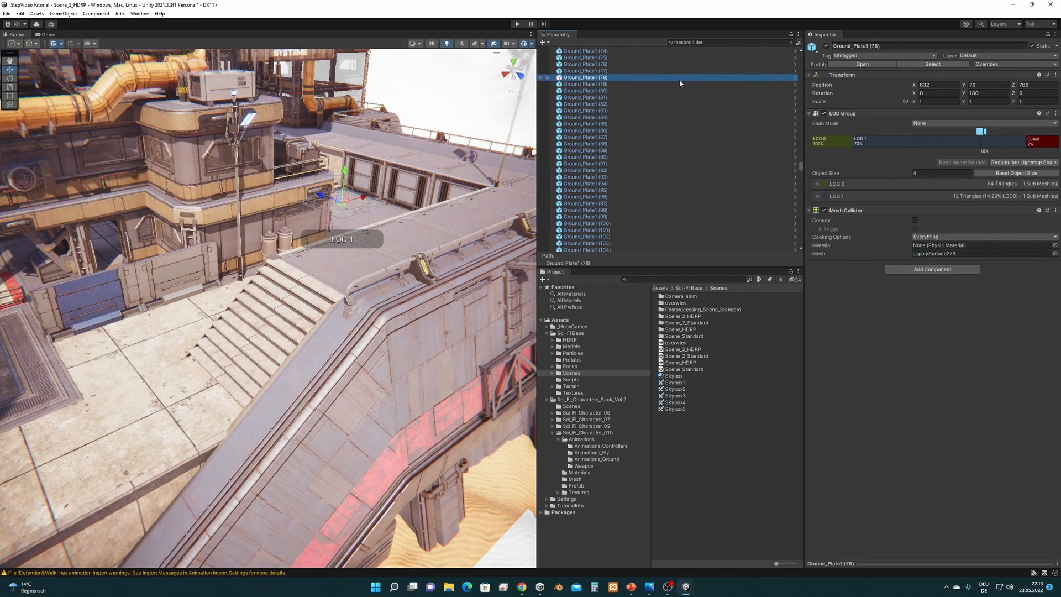
{"action": "key", "text": "ctrl+a"}
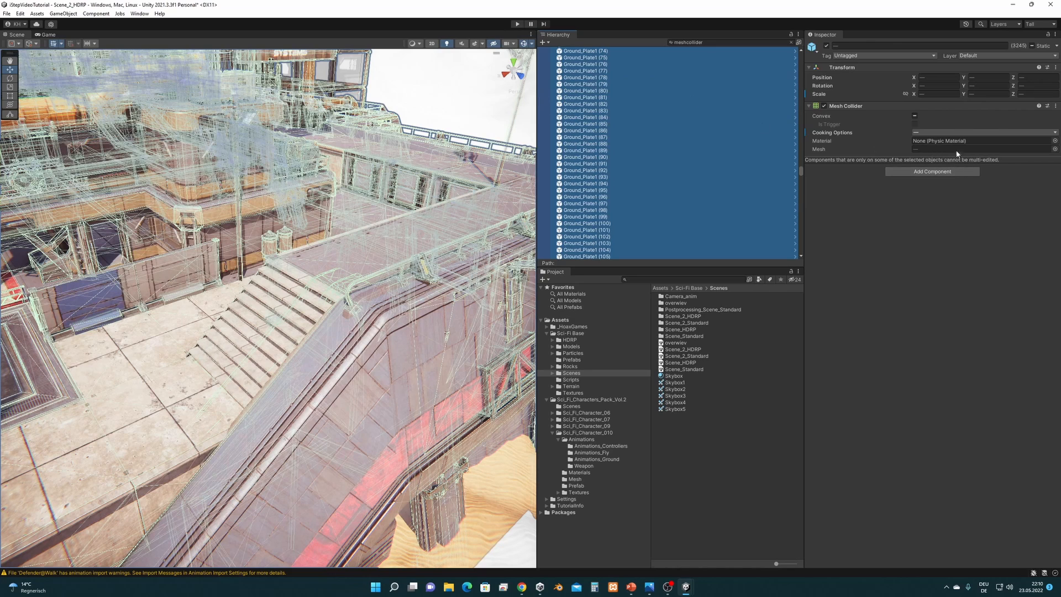
{"action": "left_click", "coordinate": [1055, 107]}
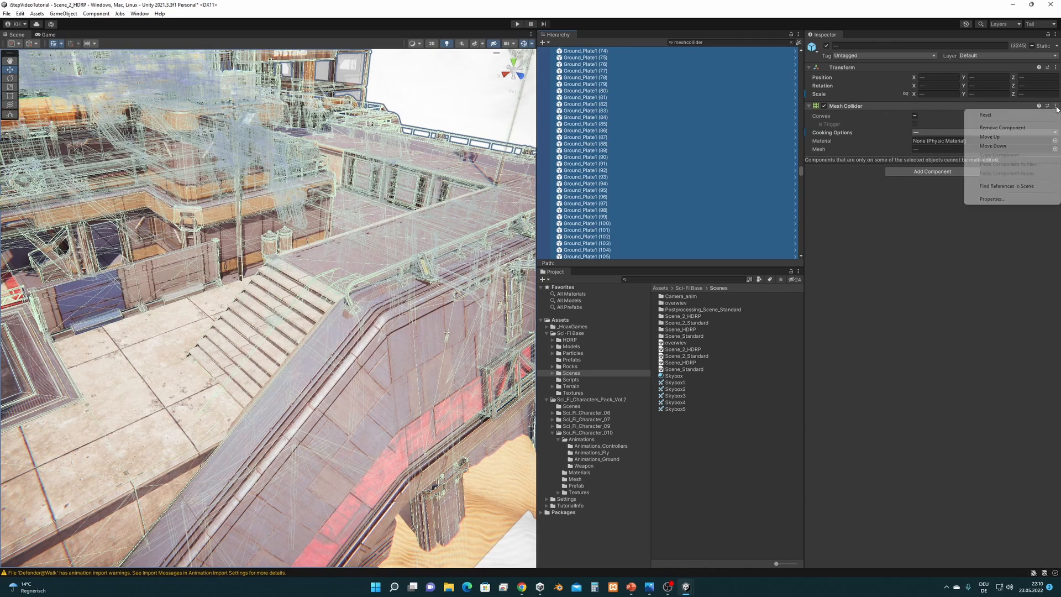
{"action": "left_click", "coordinate": [1025, 130]}
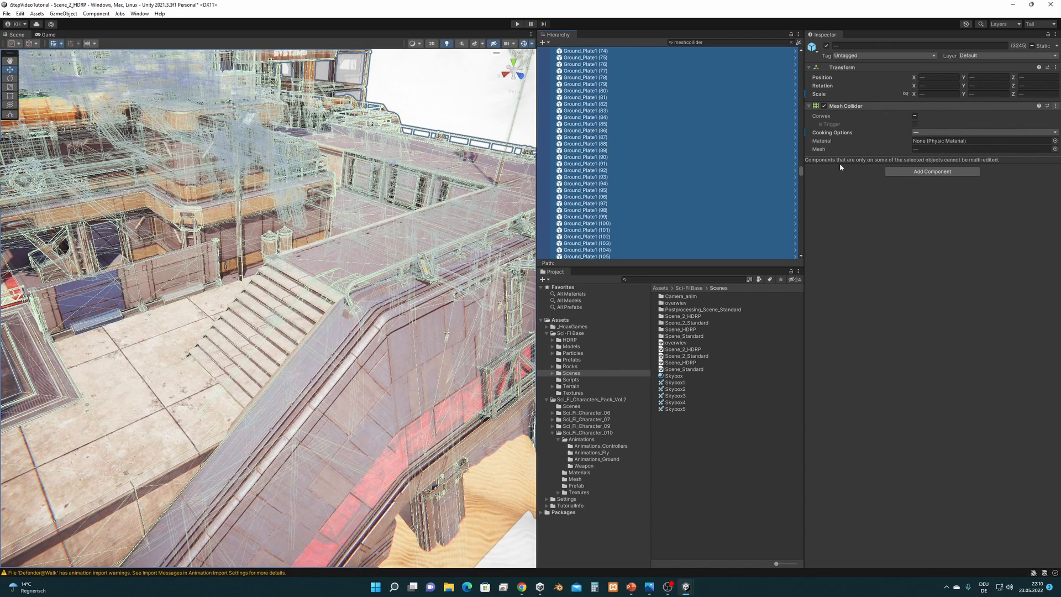
{"action": "left_click", "coordinate": [663, 90]}
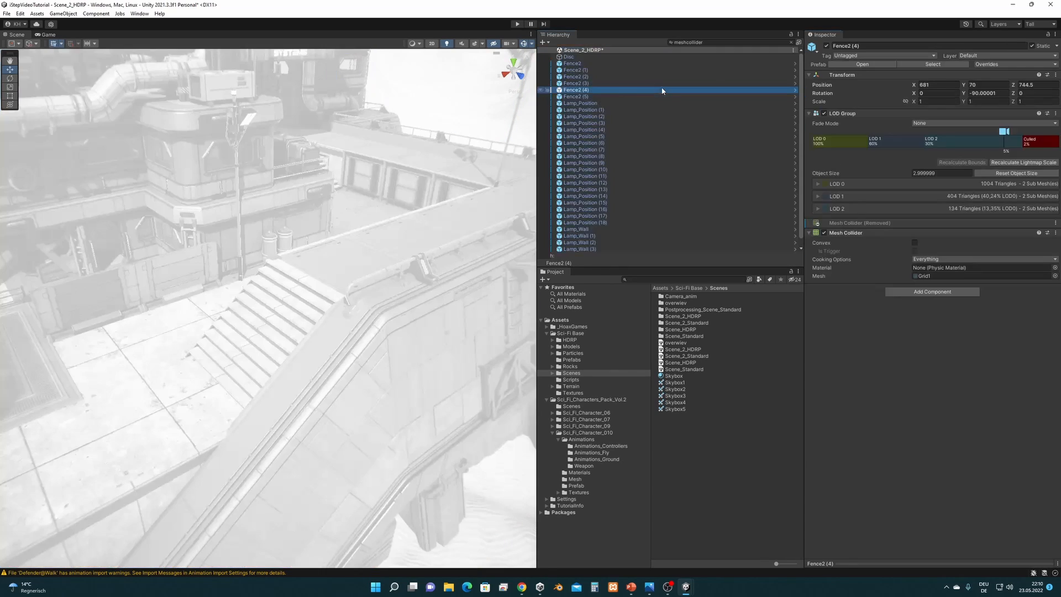
Filter the scene hierarchy by meshrenderer, add a Mesh Collider to all listed objects, and check it on an Antenna_04_L1(Clone).
{"action": "left_click", "coordinate": [705, 42]}
{"action": "type", "text": "mesh"}
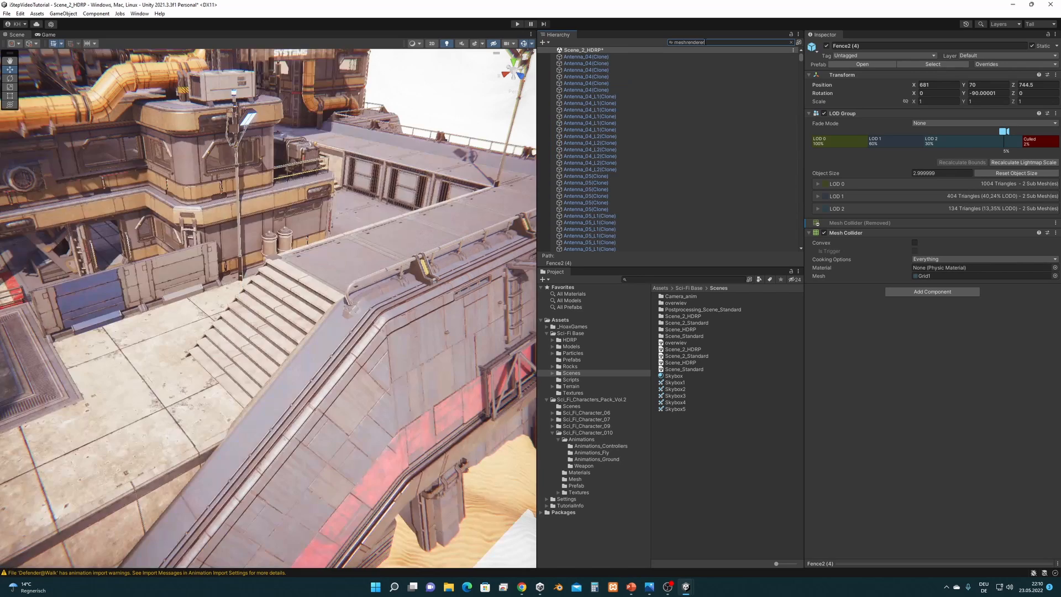
{"action": "left_click", "coordinate": [648, 76]}
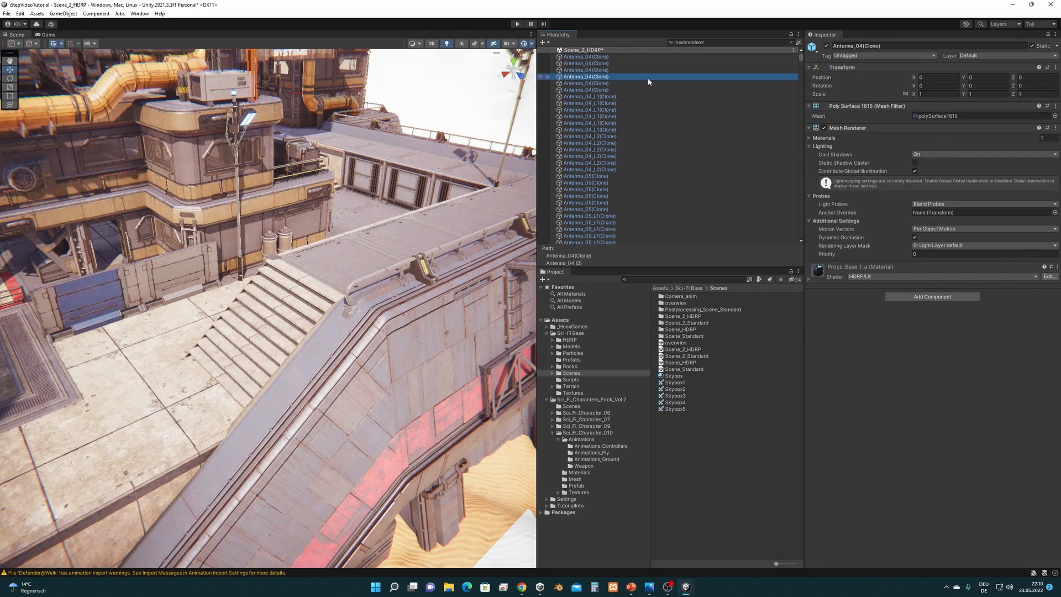
{"action": "key", "text": "ctrl+a"}
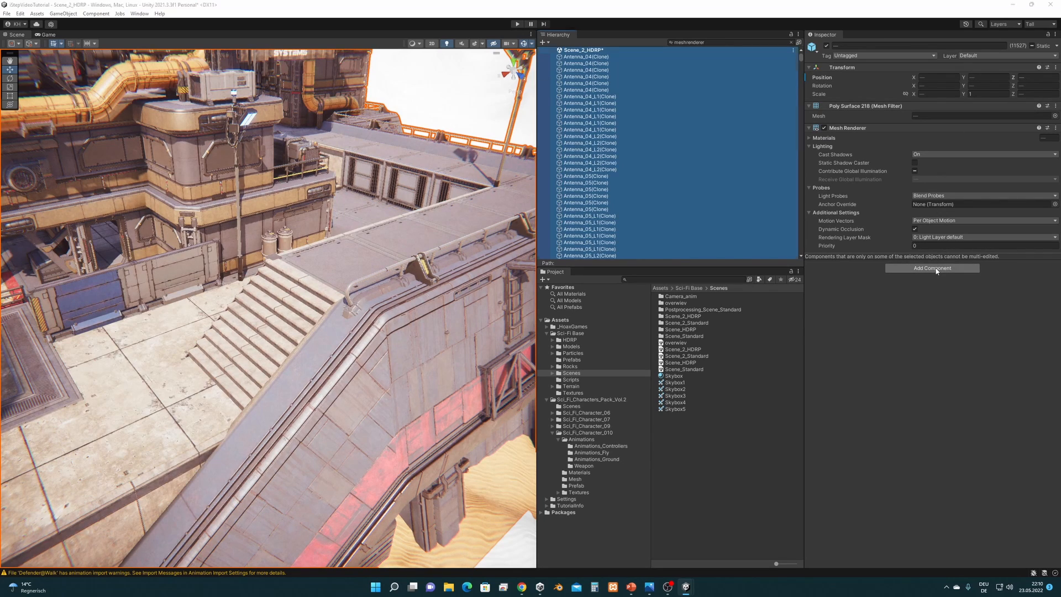
{"action": "left_click", "coordinate": [932, 268]}
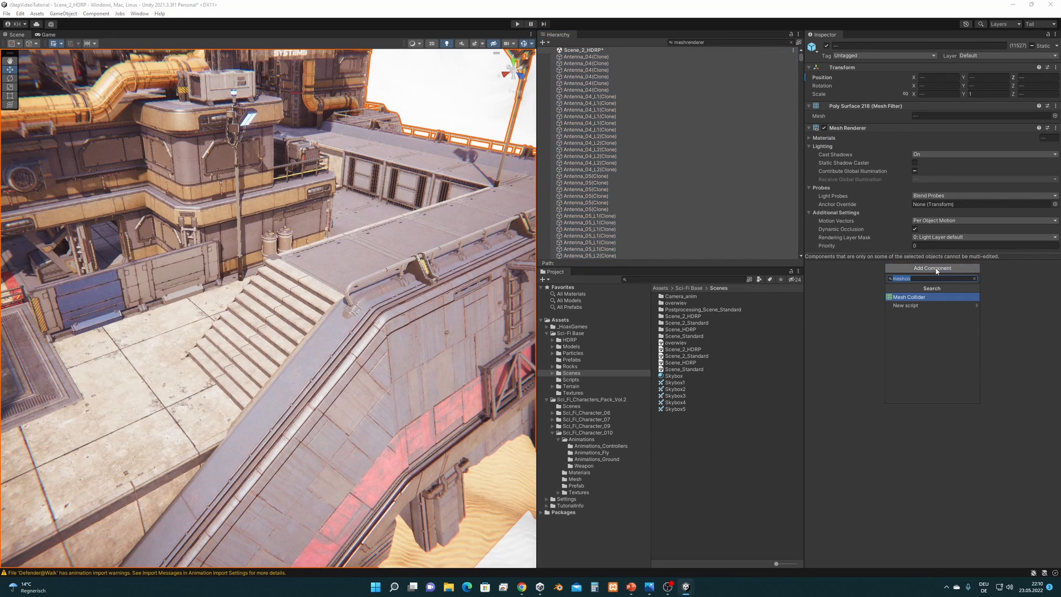
{"action": "left_click", "coordinate": [920, 298]}
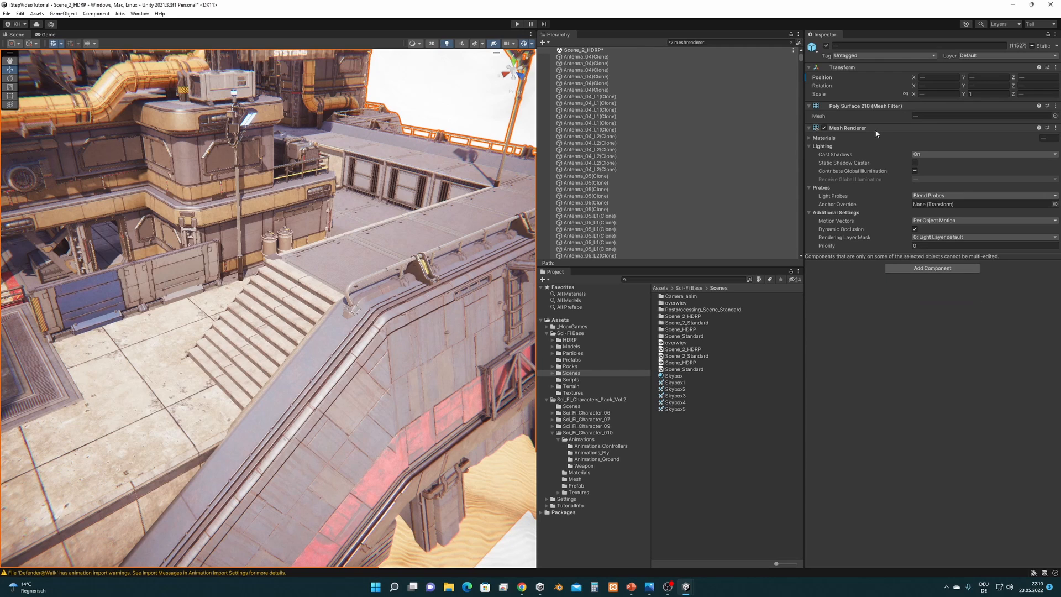
{"action": "left_click", "coordinate": [601, 117]}
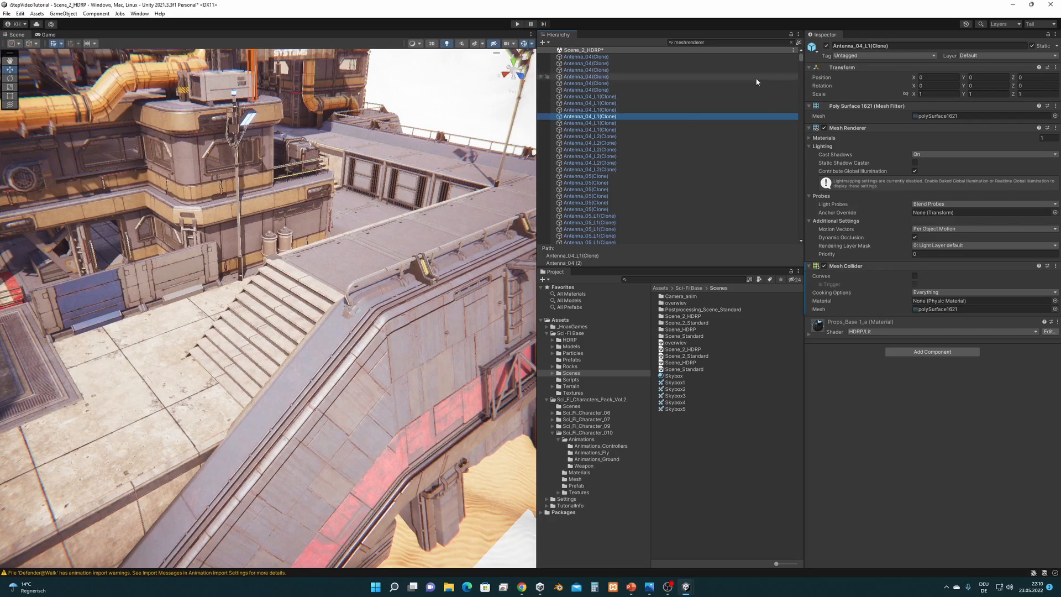
{"action": "middle_click_drag", "start_coordinate": [346, 272], "coordinate": [365, 277]}
{"action": "left_click_drag", "start_coordinate": [365, 278], "coordinate": [388, 277], "text": "alt"}
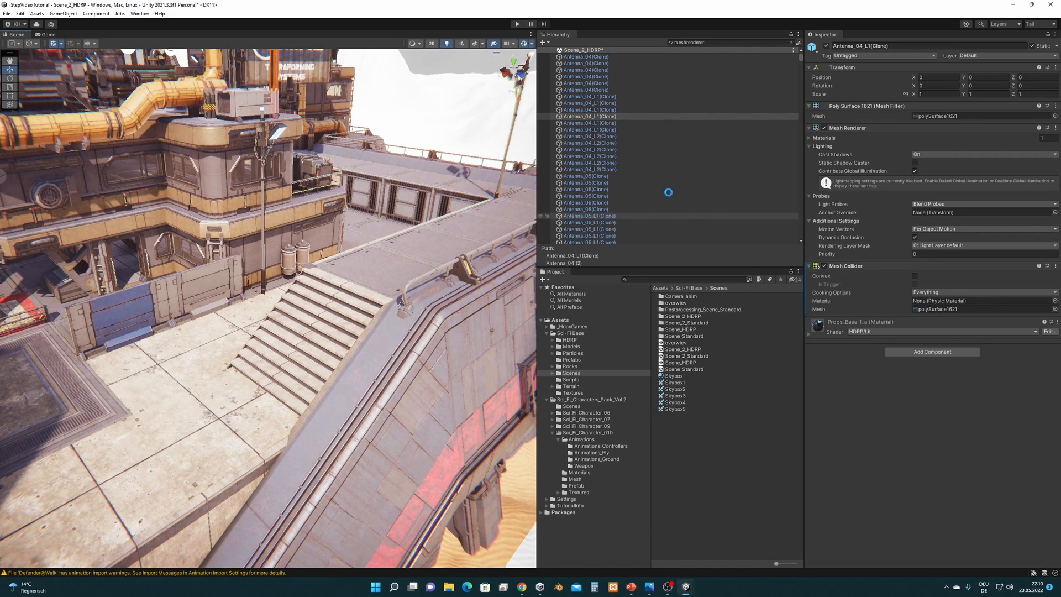
Switch to PowerPoint, highlight the "Integrate iStep" agenda item, and return to Unity.
{"action": "left_click", "coordinate": [632, 587]}
{"action": "left_click", "coordinate": [346, 463]}
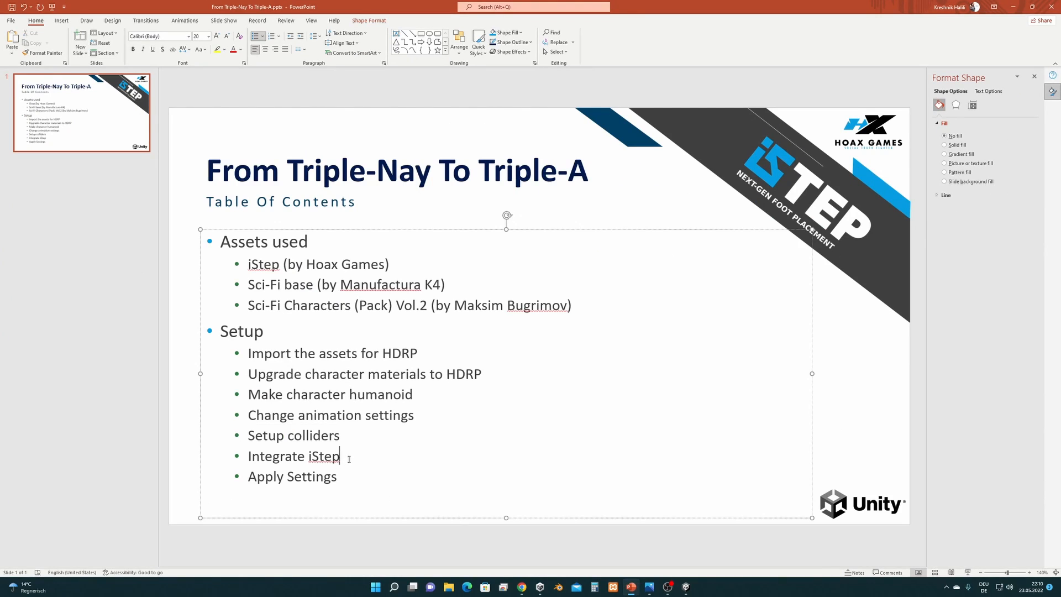
{"action": "triple_click", "coordinate": [345, 459]}
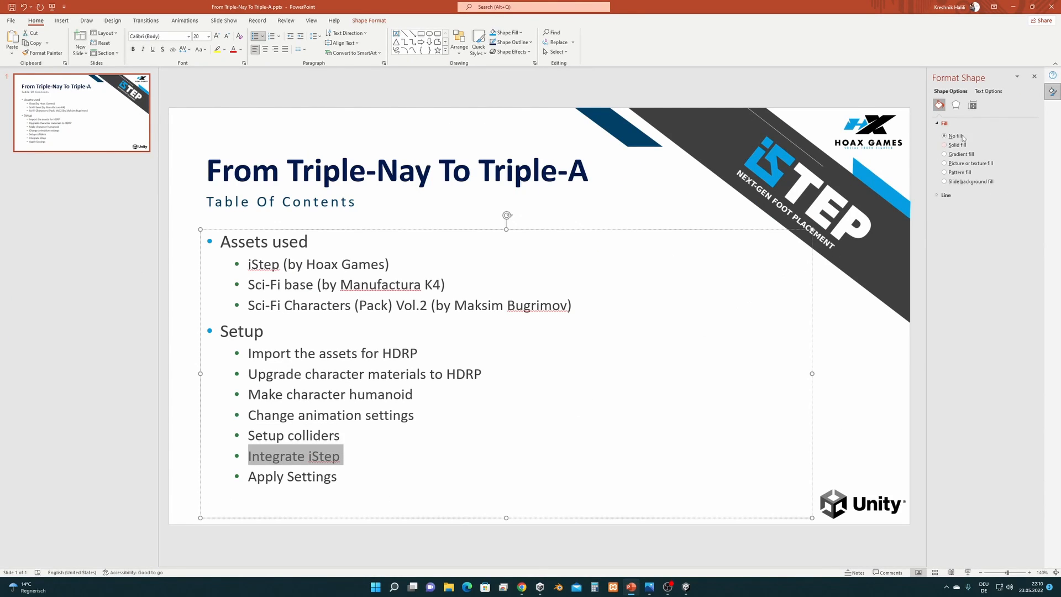
{"action": "left_click", "coordinate": [1014, 7]}
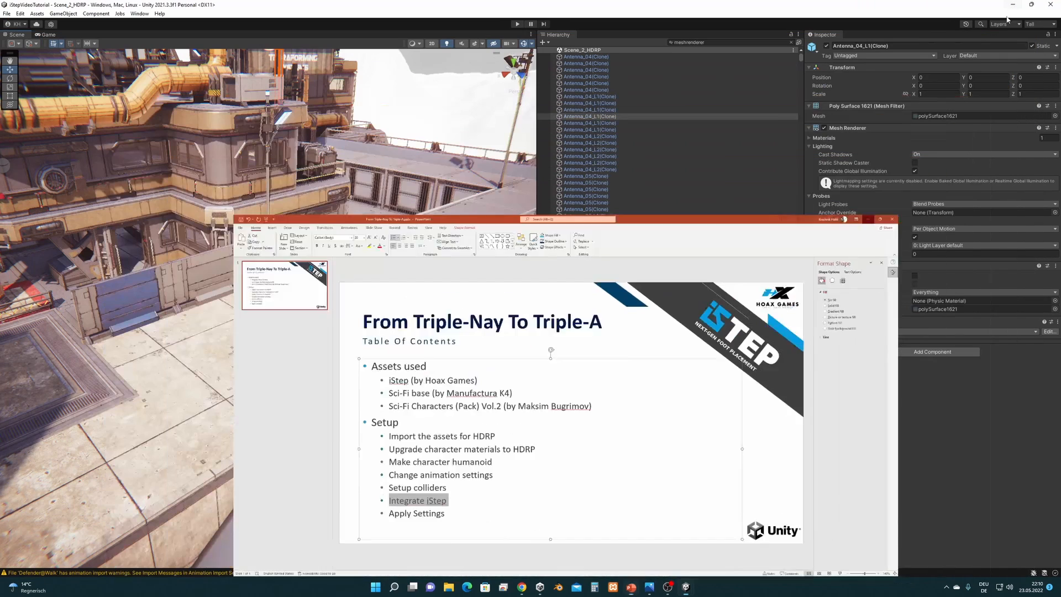
Import the full iStep_Demo_HDRP package from the _HoaxGames/iStep folder into the project.
{"action": "left_click", "coordinate": [580, 327]}
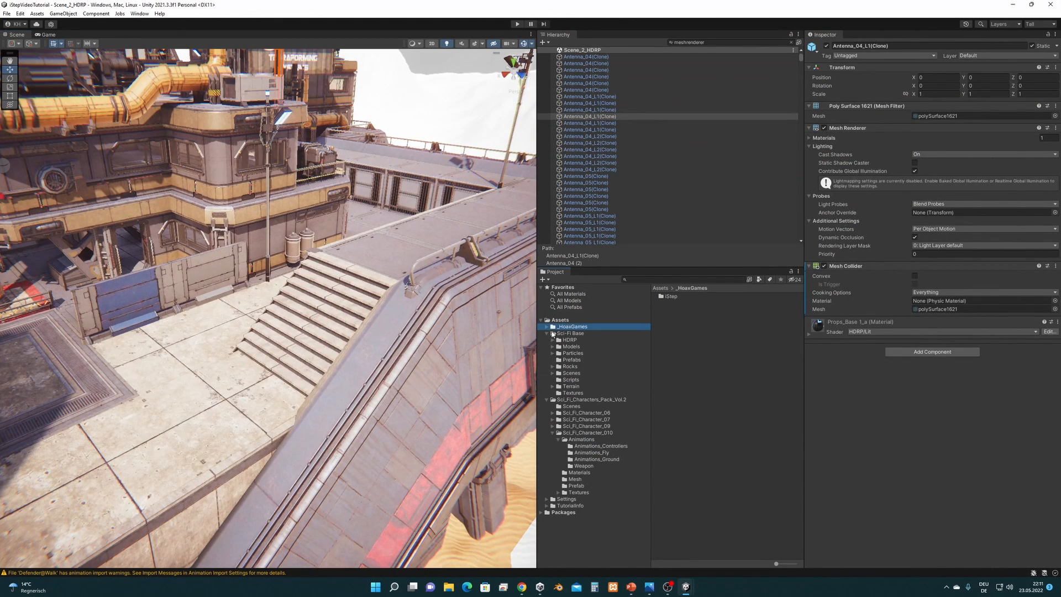
{"action": "double_click", "coordinate": [670, 297]}
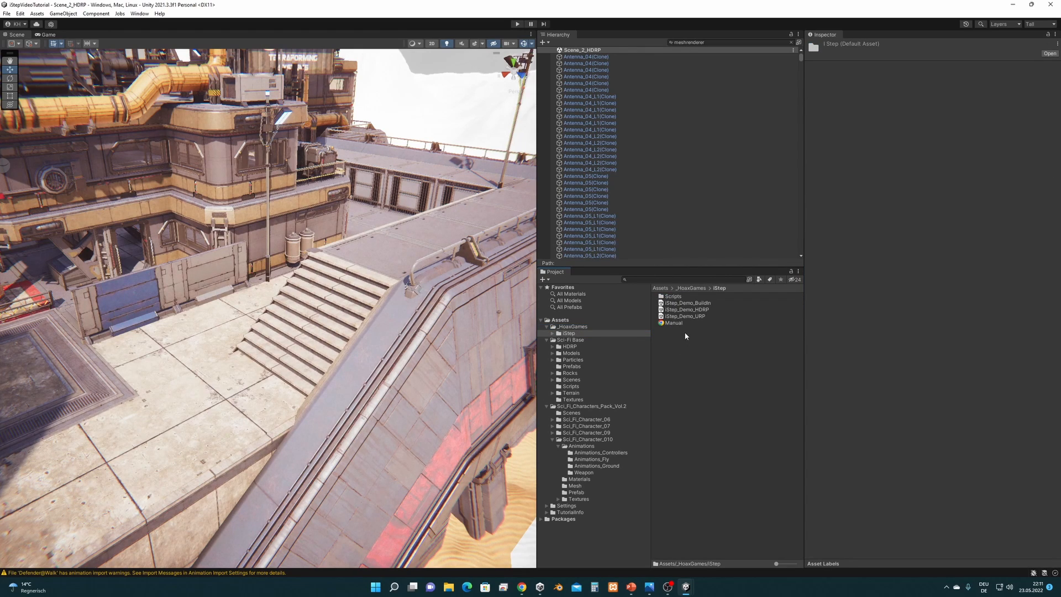
{"action": "left_click", "coordinate": [699, 311]}
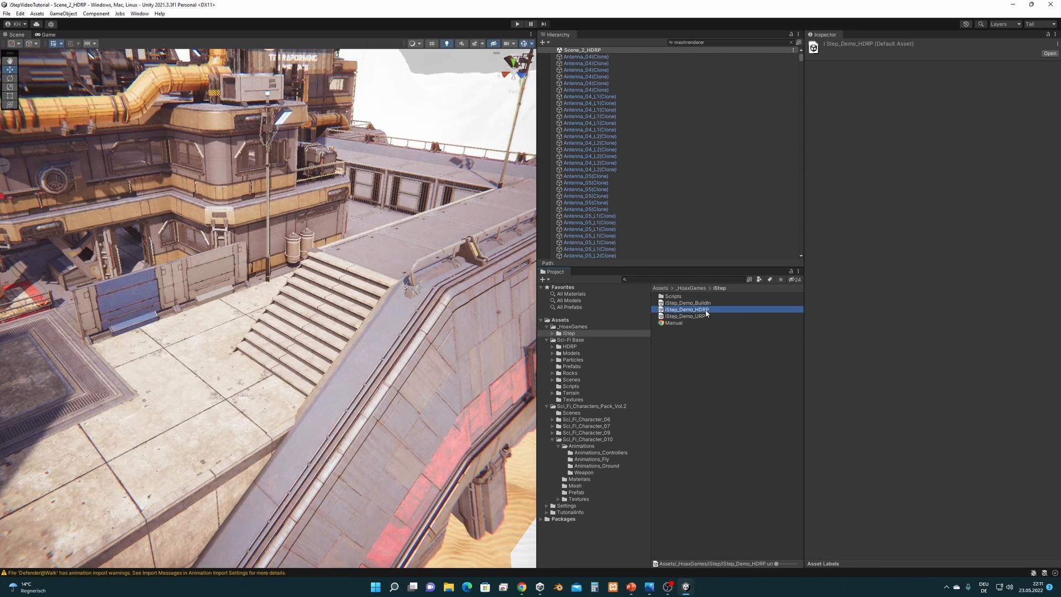
{"action": "double_click", "coordinate": [702, 310]}
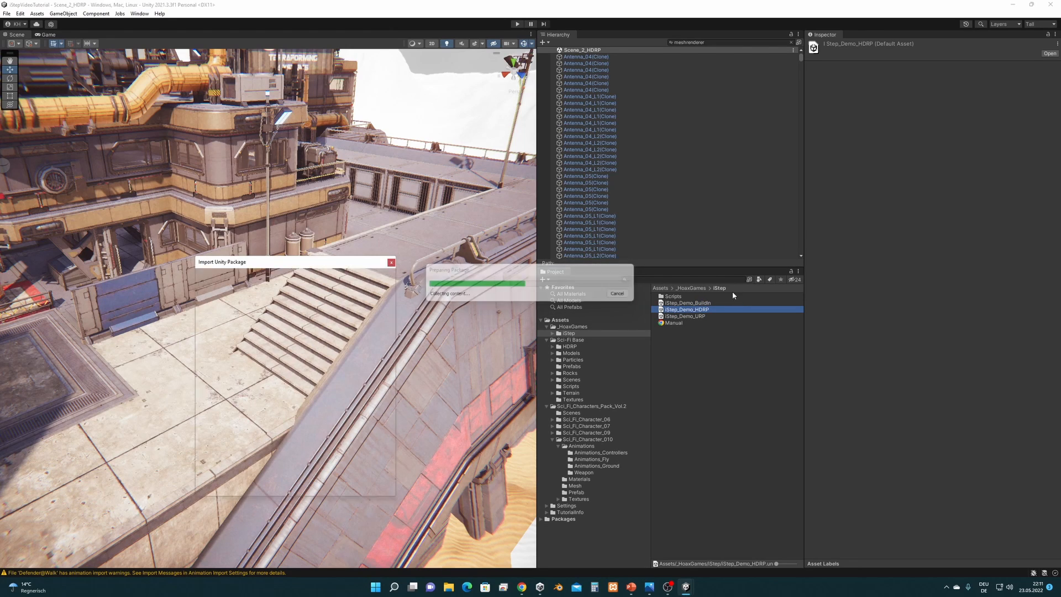
{"action": "left_click_drag", "start_coordinate": [315, 264], "coordinate": [341, 251]}
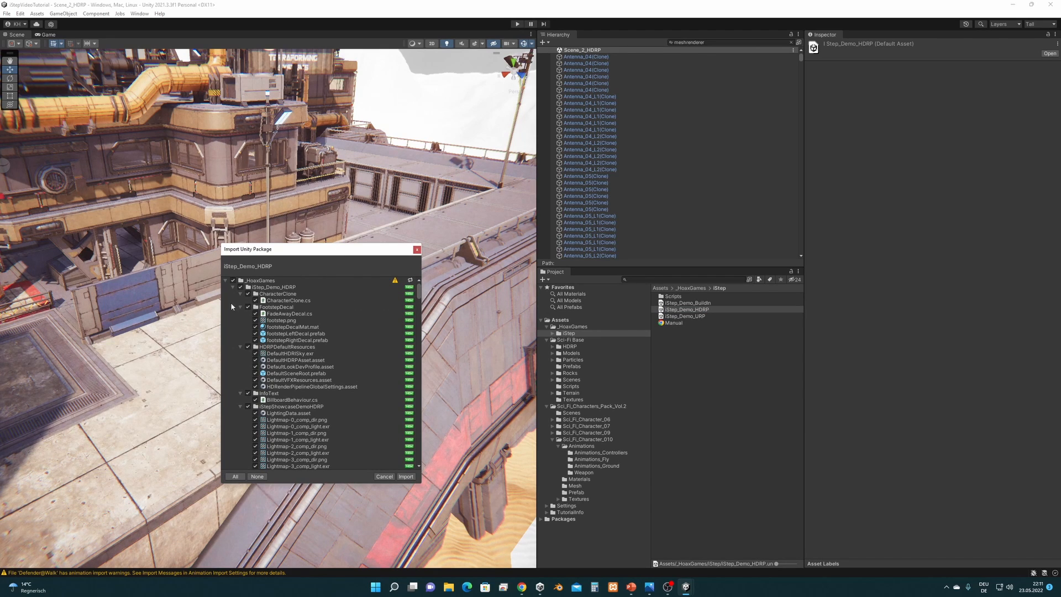
{"action": "mouse_move", "coordinate": [419, 296]}
{"action": "left_mouse_down"}
{"action": "mouse_move", "coordinate": [419, 380]}
{"action": "mouse_move", "coordinate": [418, 286]}
{"action": "left_mouse_up"}
{"action": "left_click", "coordinate": [405, 477]}
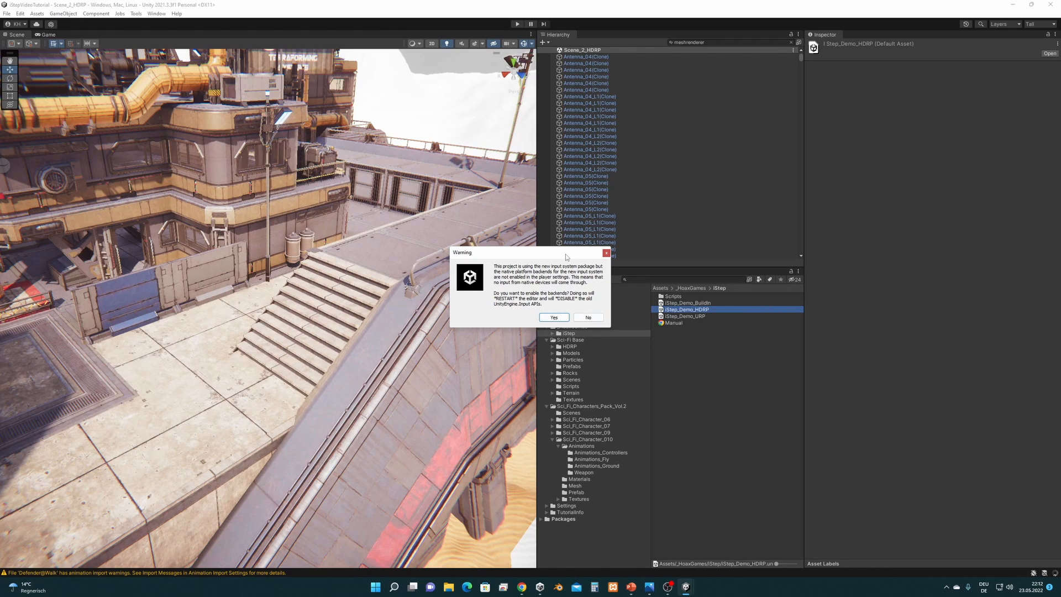
Accept enabling the native platform backends for the new input system, including the editor restart.
{"action": "left_click_drag", "start_coordinate": [565, 254], "coordinate": [460, 254]}
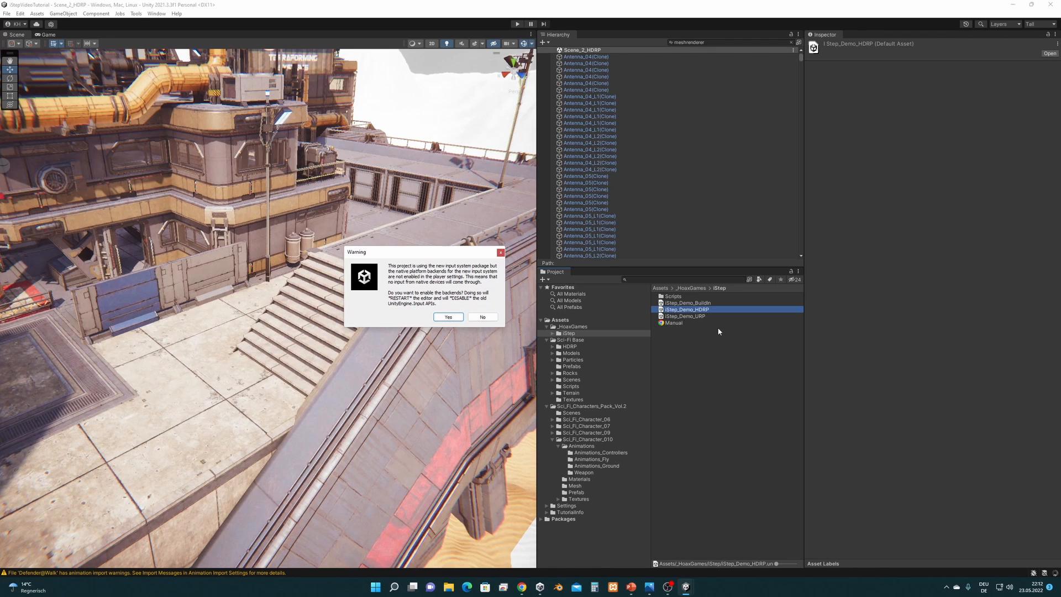
{"action": "left_click", "coordinate": [458, 319]}
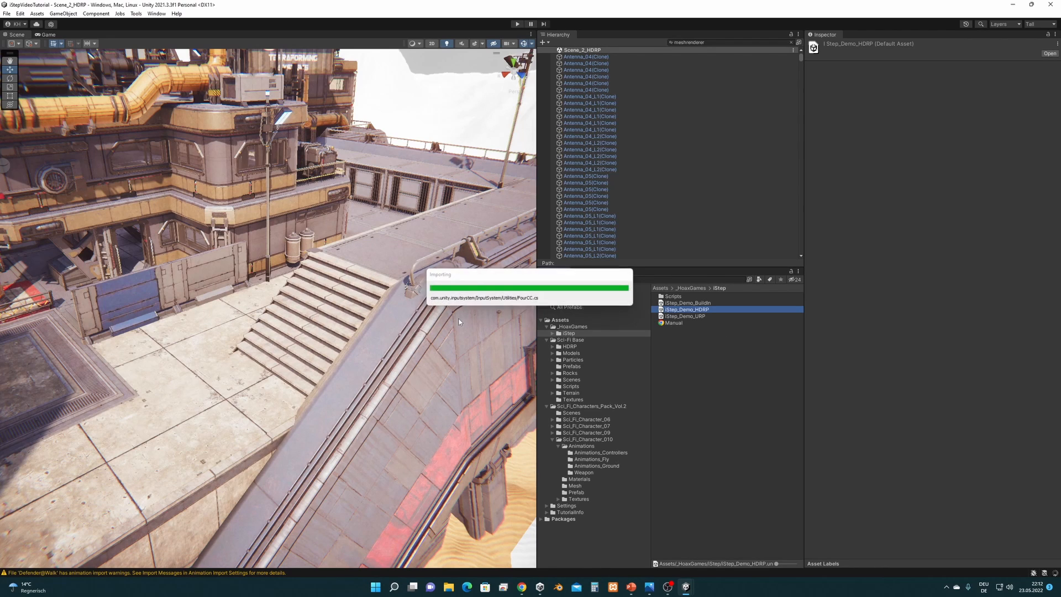
{"action": "left_click", "coordinate": [571, 232]}
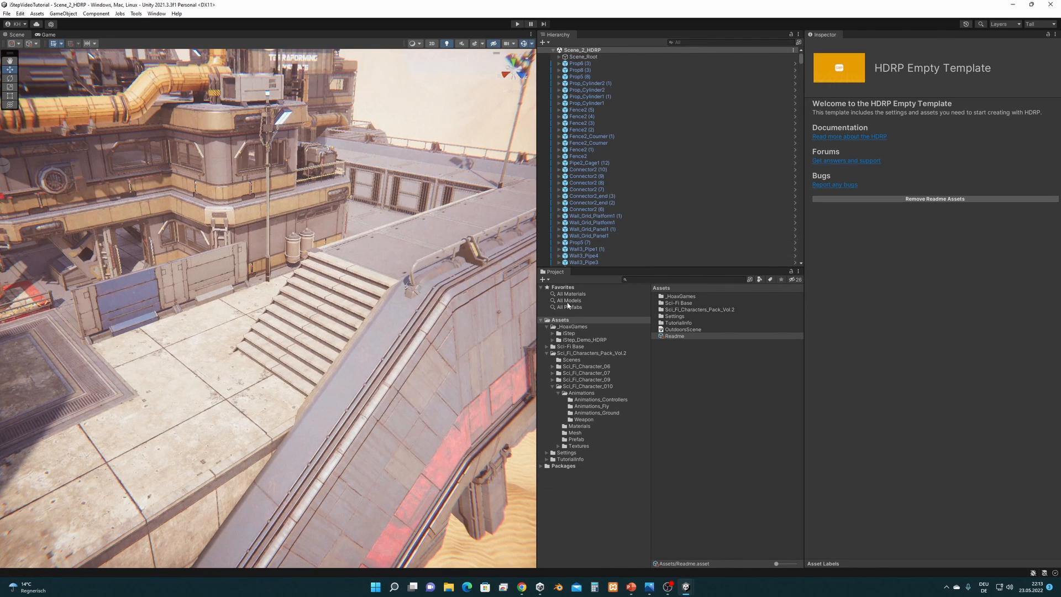
Inspect the FootIK script in the Scripts folder under _HoaxGames/iStep.
{"action": "left_click", "coordinate": [570, 323]}
{"action": "left_click", "coordinate": [570, 334]}
{"action": "left_click", "coordinate": [553, 333]}
{"action": "left_click", "coordinate": [576, 340]}
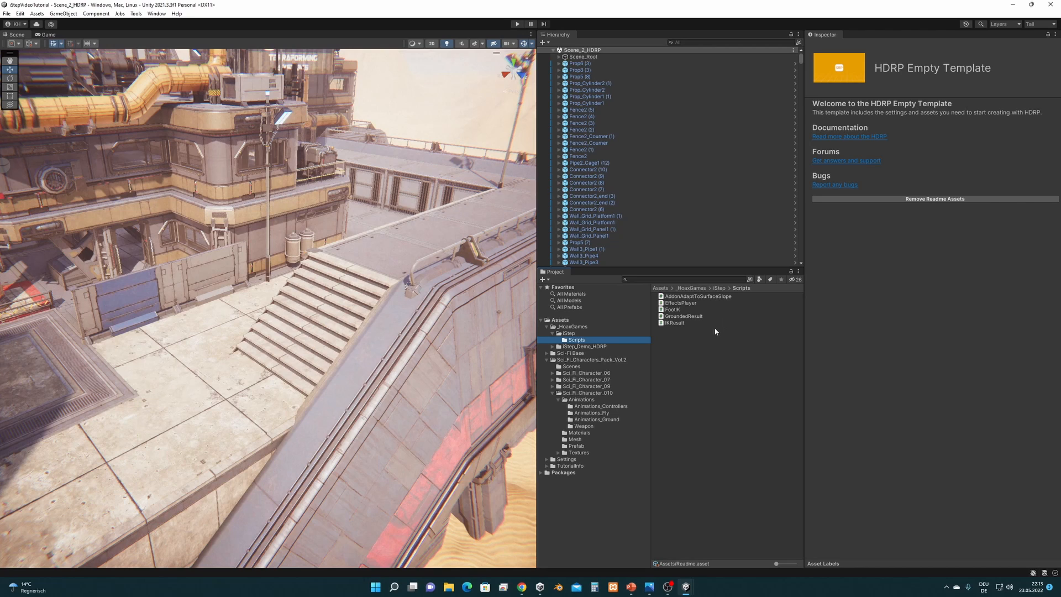
{"action": "left_click", "coordinate": [676, 310]}
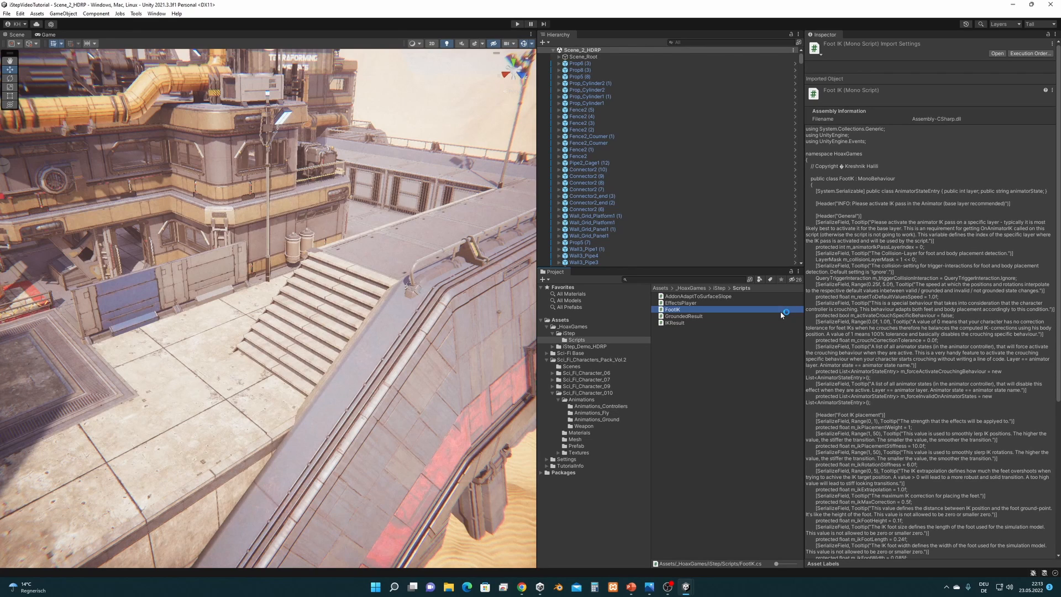
Open the iStepShowcaseDemoHDRP scene from the iStep_Demo_HDRP folder and import the TMP Essentials.
{"action": "left_click", "coordinate": [552, 333]}
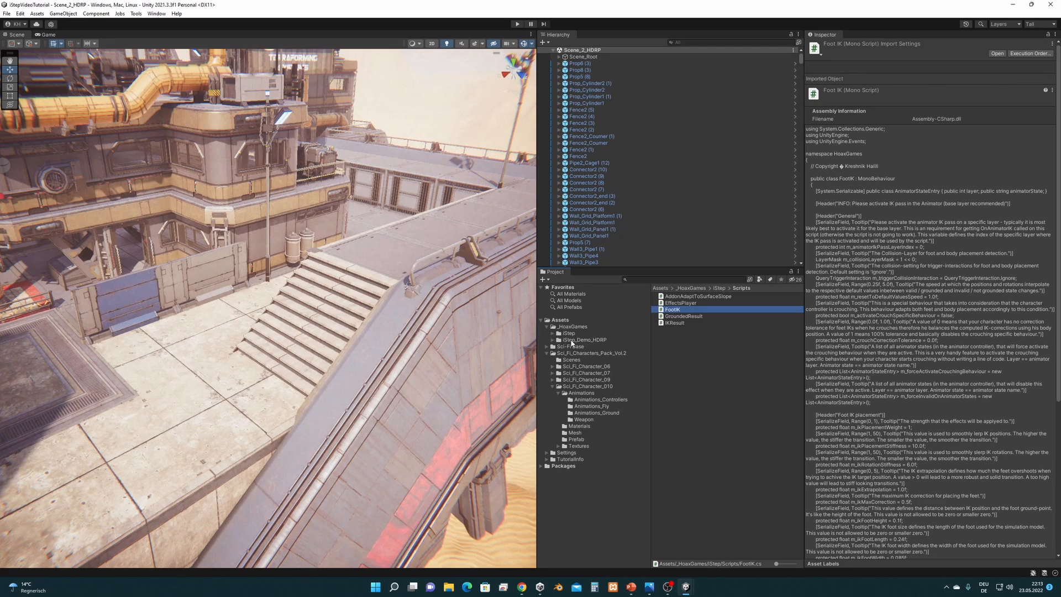
{"action": "left_click", "coordinate": [568, 341]}
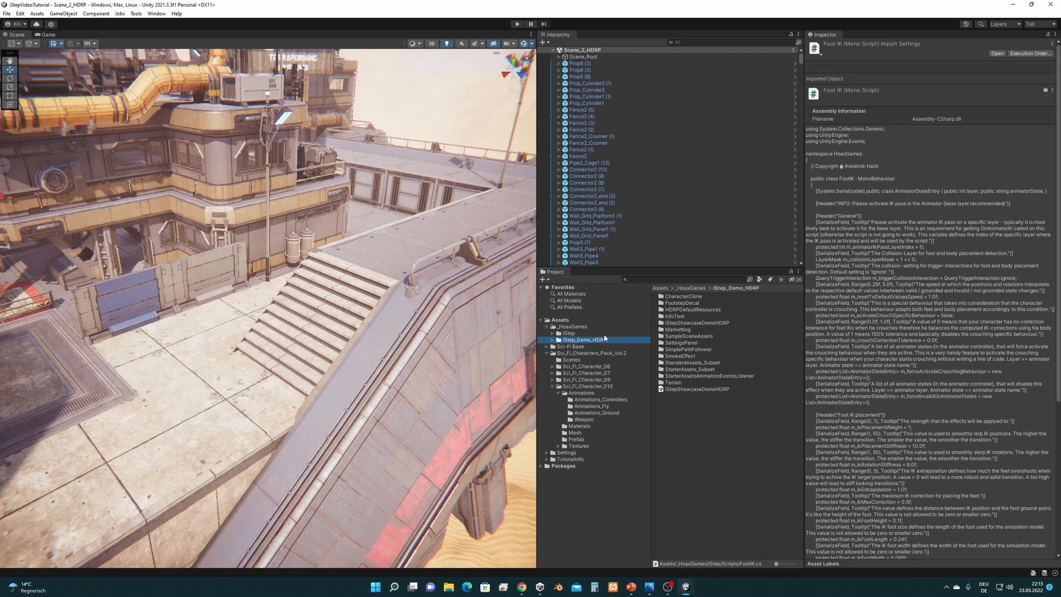
{"action": "left_click", "coordinate": [565, 327]}
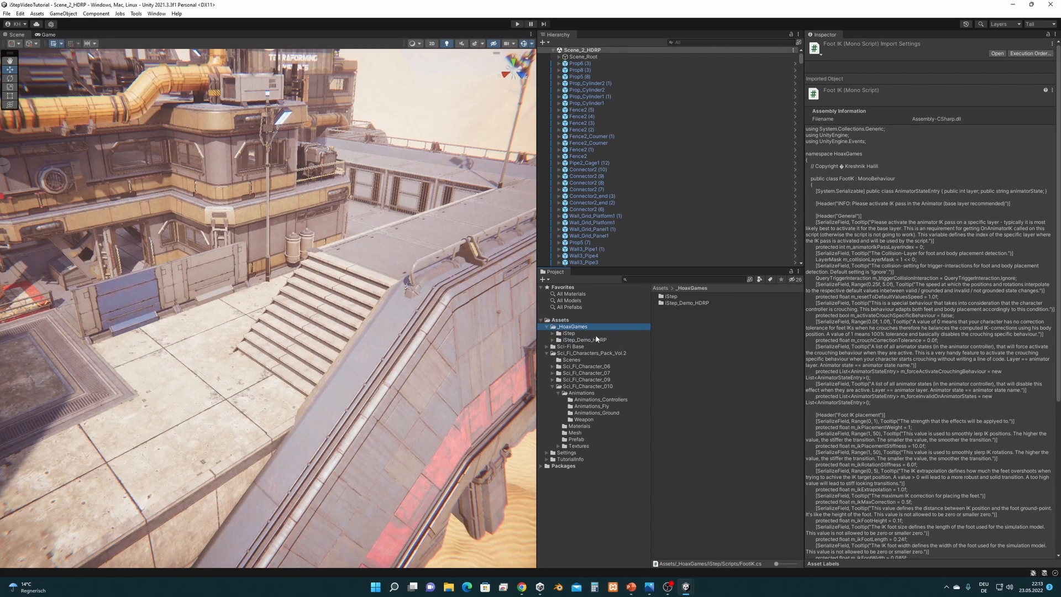
{"action": "left_click", "coordinate": [569, 333]}
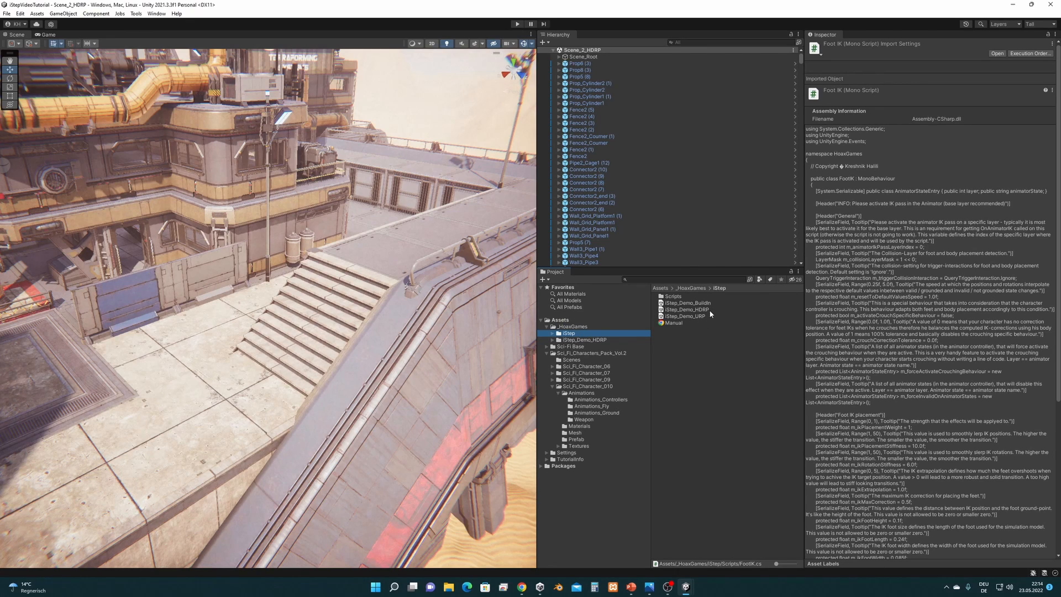
{"action": "left_click", "coordinate": [598, 341]}
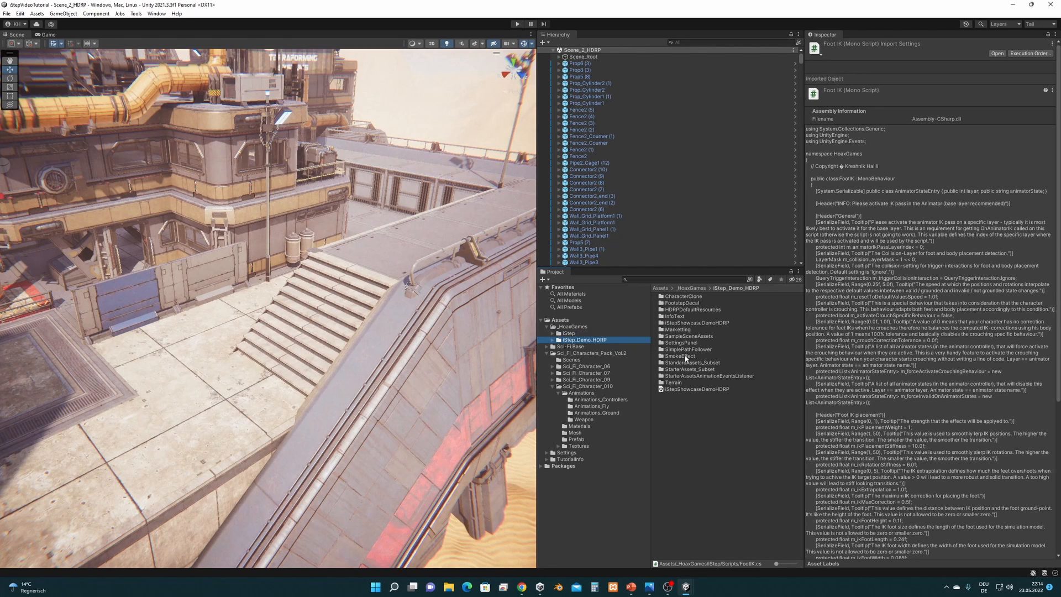
{"action": "left_click", "coordinate": [706, 390]}
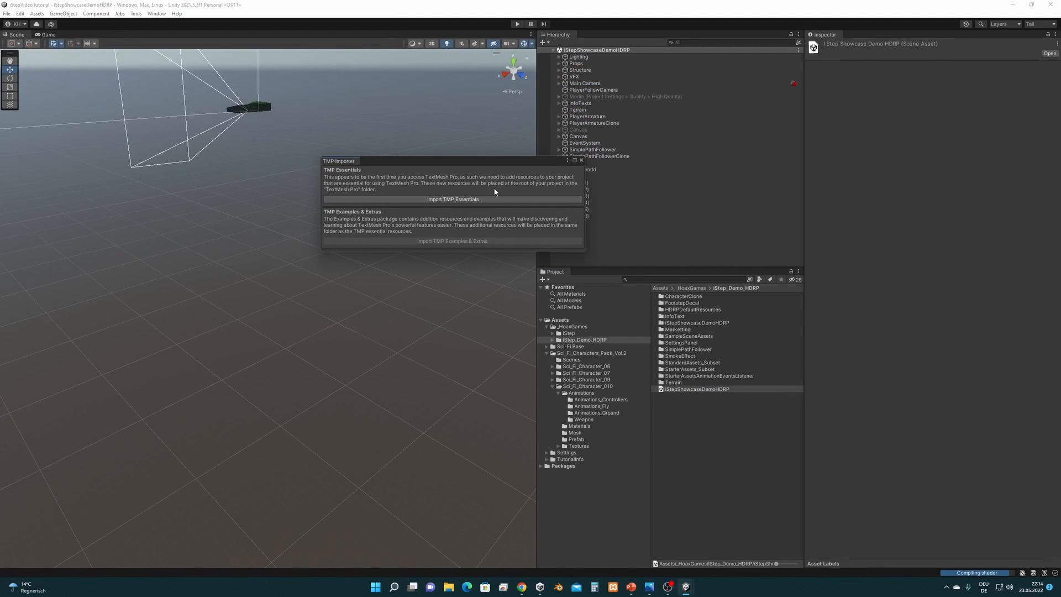
{"action": "left_click", "coordinate": [481, 199]}
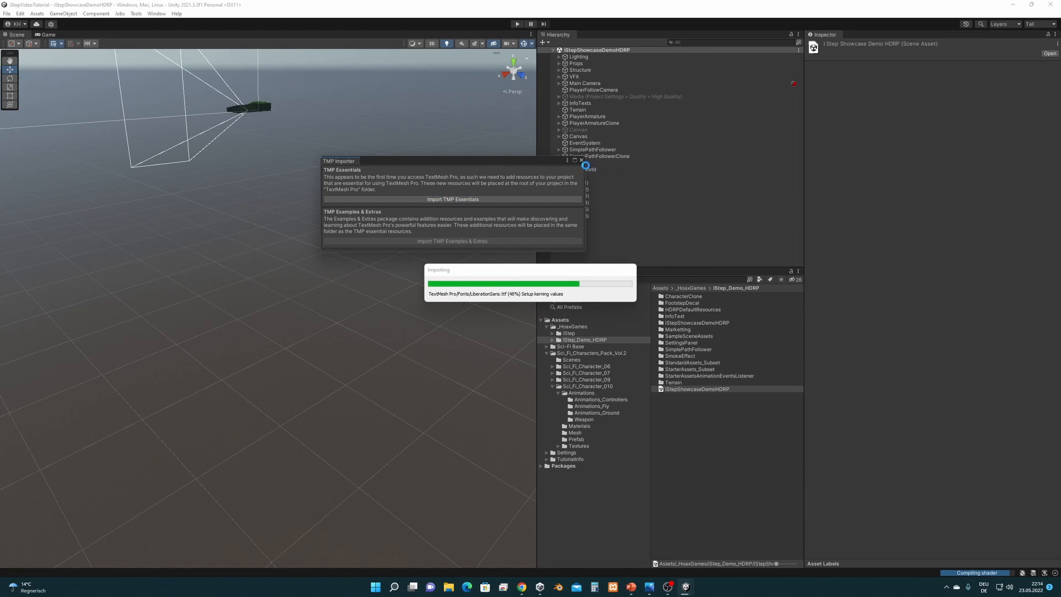
{"action": "left_click", "coordinate": [581, 160]}
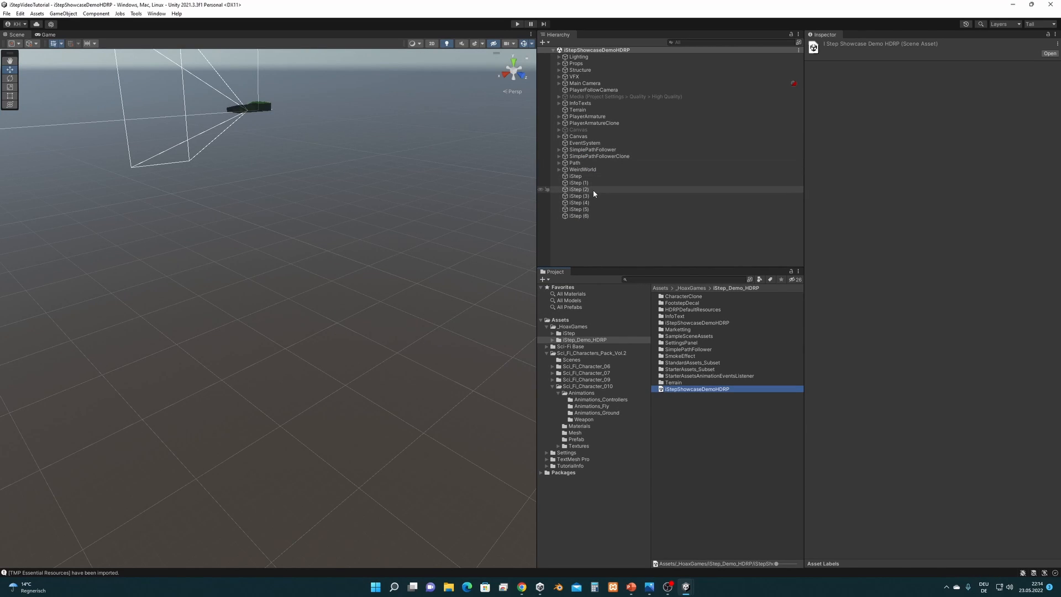
Run the iStep showcase demo in play mode to examine the foot placement, and stop it.
{"action": "left_click", "coordinate": [518, 23]}
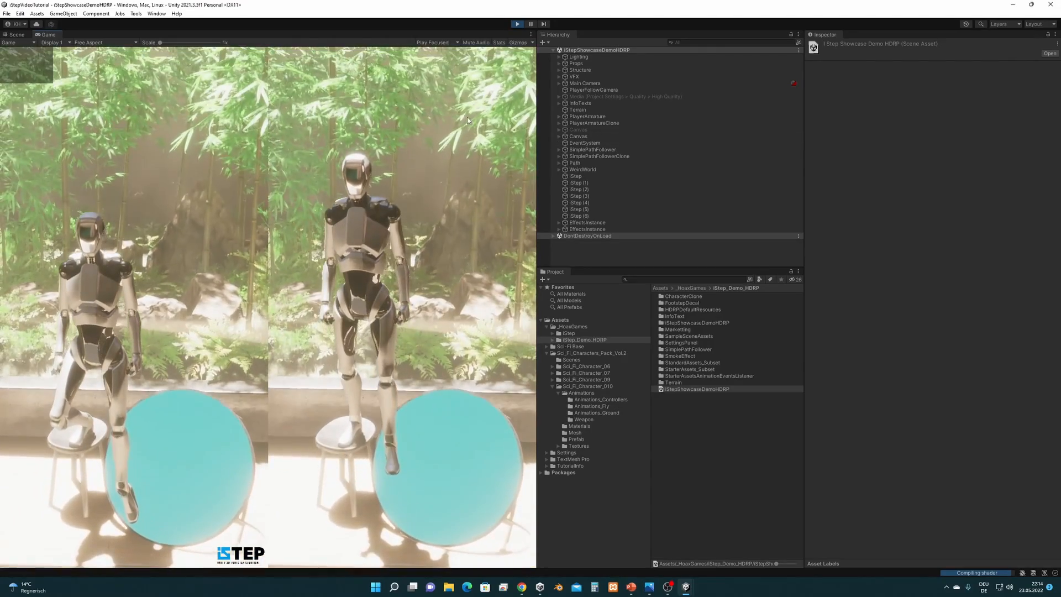
{"action": "left_click", "coordinate": [467, 117]}
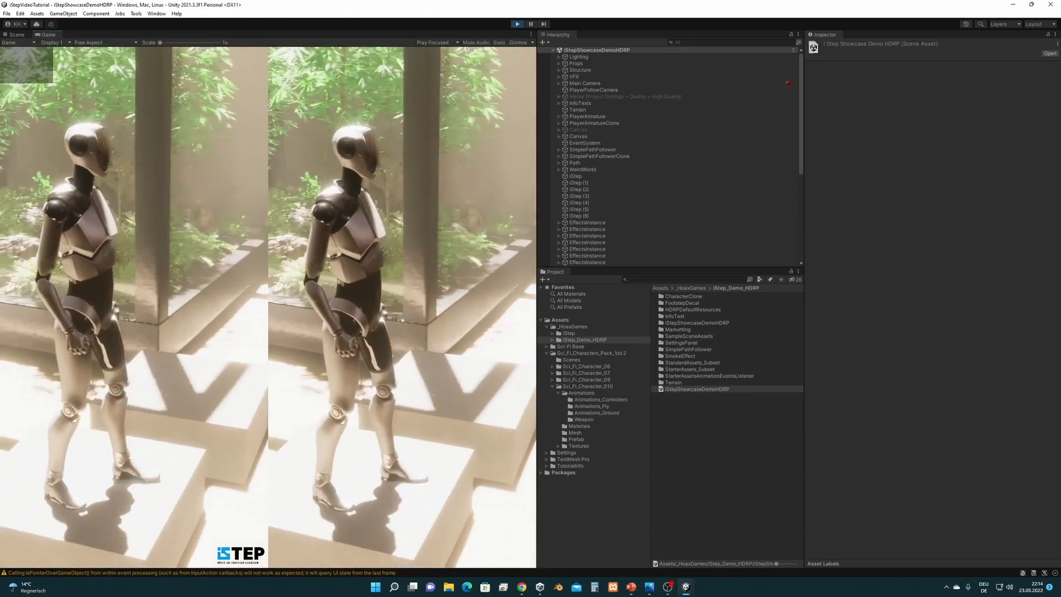
{"action": "key", "text": "super"}
{"action": "left_click", "coordinate": [517, 24]}
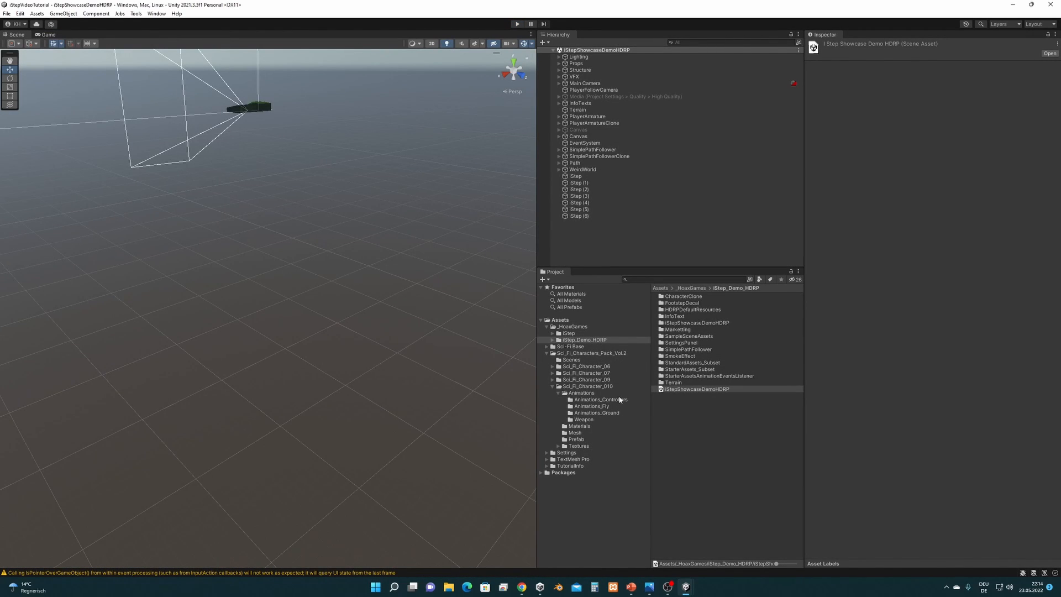
Reopen Scene_2_HDRP from the Scenes folder of Sci-Fi Base.
{"action": "left_click", "coordinate": [573, 346]}
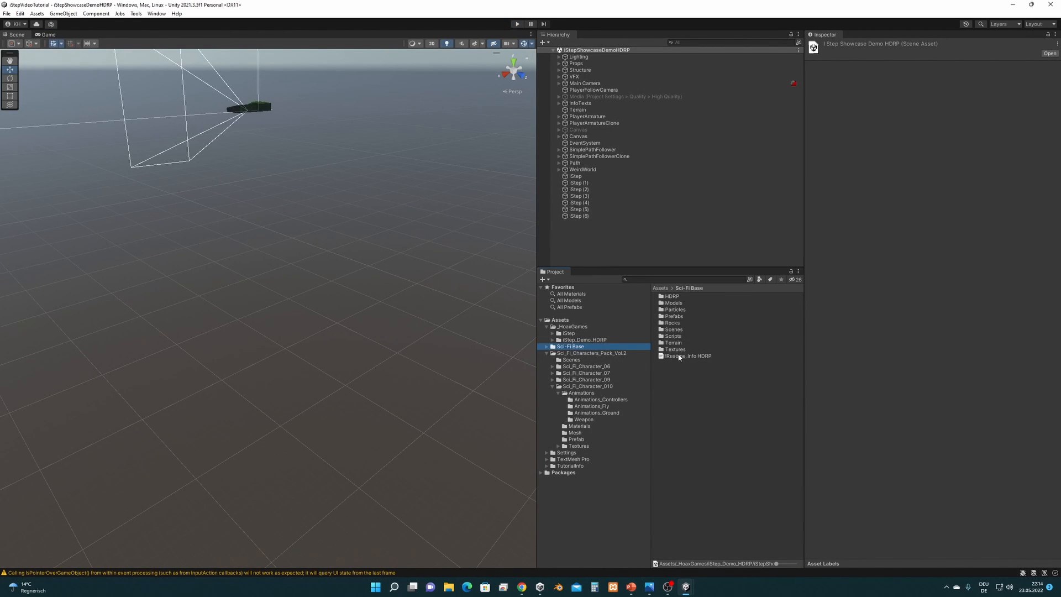
{"action": "double_click", "coordinate": [674, 329]}
{"action": "left_click", "coordinate": [697, 350]}
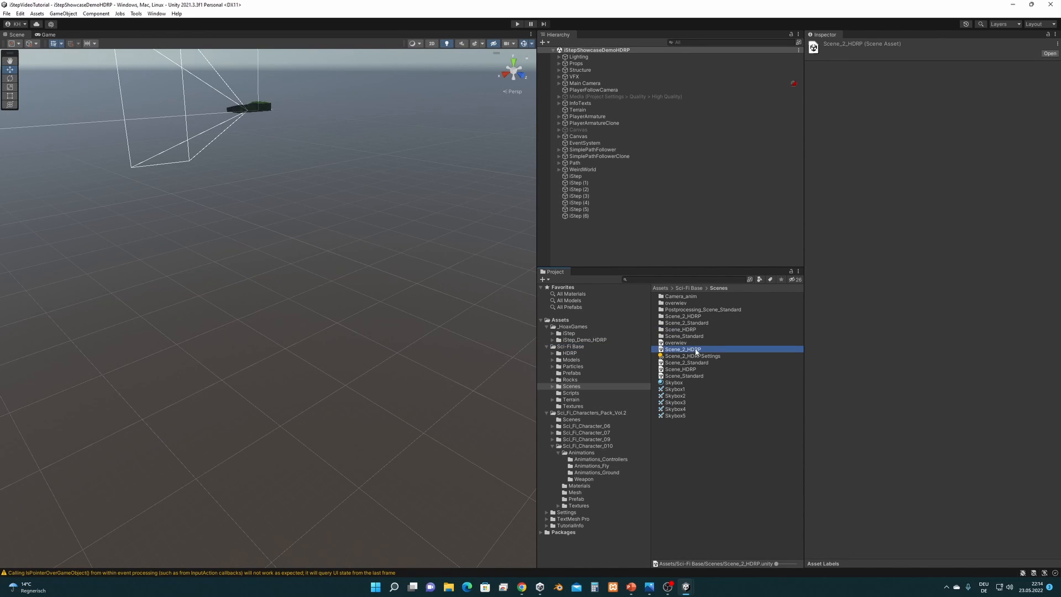
{"action": "double_click", "coordinate": [683, 349]}
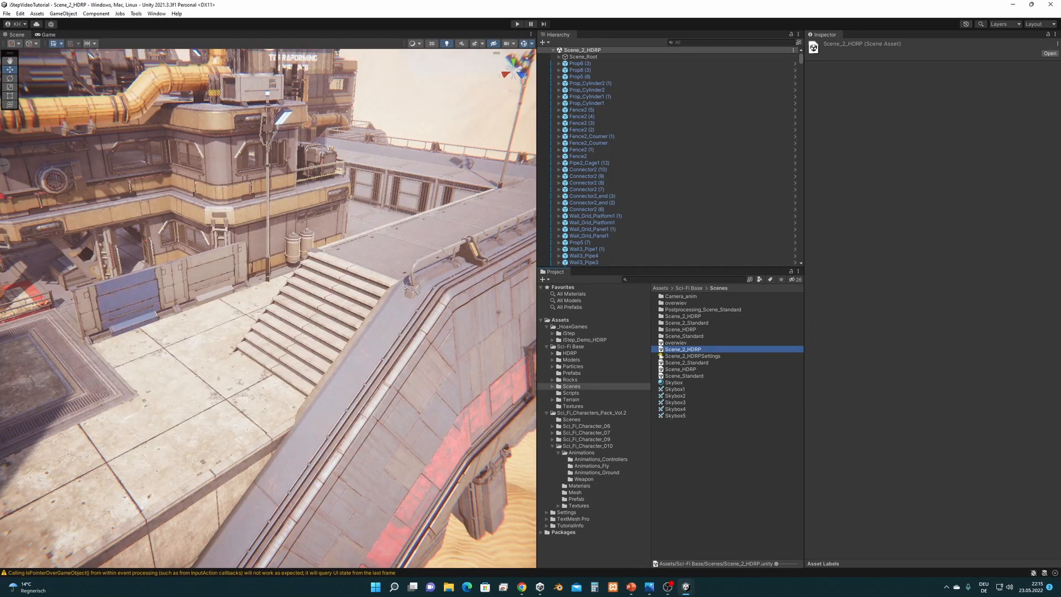
Add the iStepShowcaseDemoHDRP scene to the hierarchy alongside Scene_2_HDRP.
{"action": "left_click", "coordinate": [590, 340]}
{"action": "left_click_drag", "start_coordinate": [697, 390], "coordinate": [629, 262]}
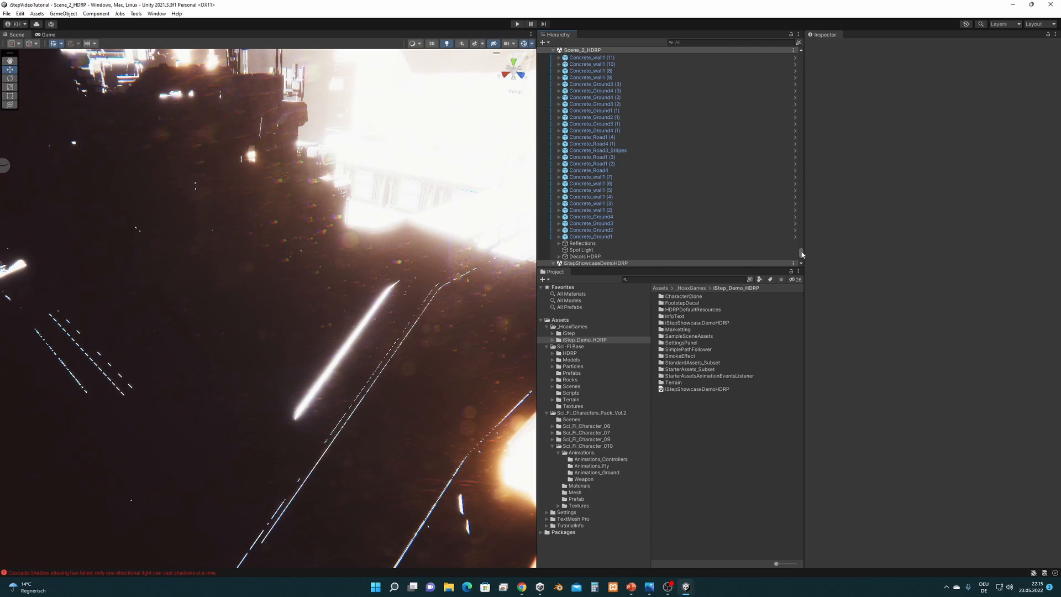
{"action": "scroll", "coordinate": [802, 254], "scroll_direction": "down", "scroll_amount": 5}
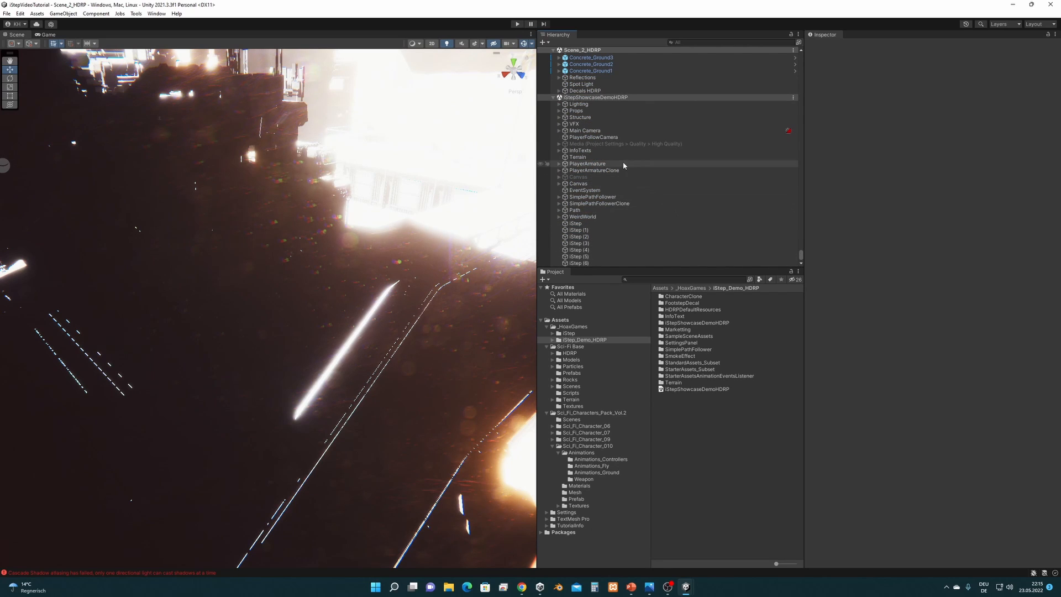
Move Main Camera, PlayerFollowCamera and PlayerArmature from the demo scene to the end of Scene_2_HDRP.
{"action": "left_click", "coordinate": [584, 131]}
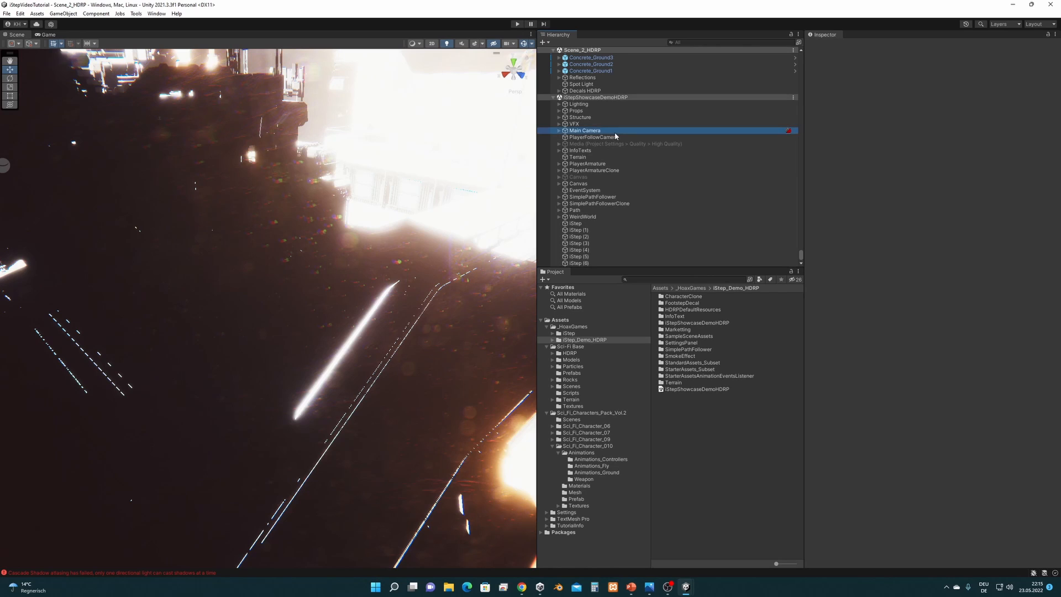
{"action": "left_click", "coordinate": [597, 137], "text": "shift"}
{"action": "left_click", "coordinate": [606, 164], "text": "ctrl"}
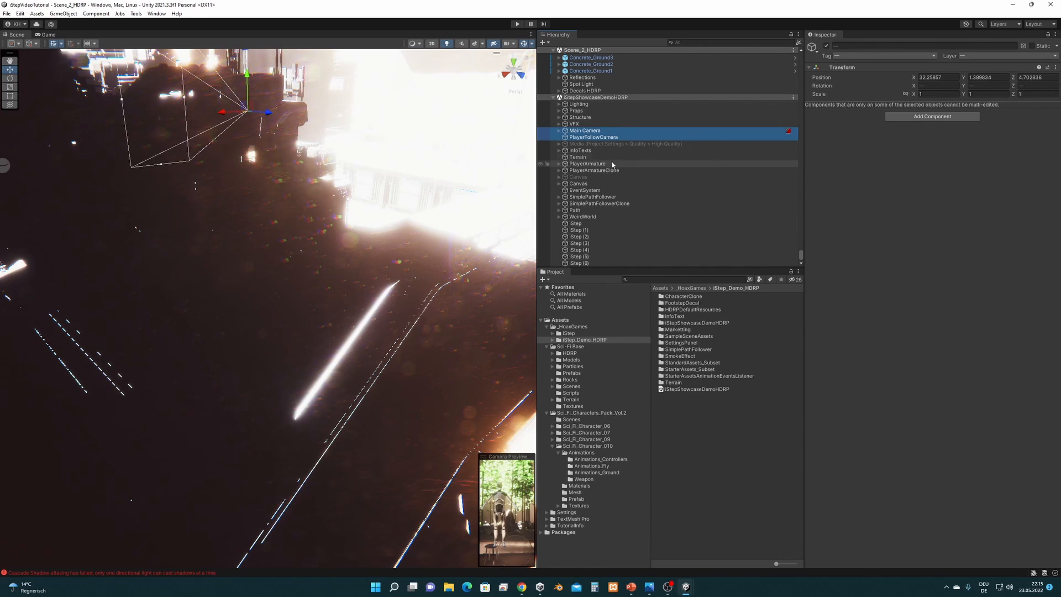
{"action": "left_click_drag", "start_coordinate": [621, 169], "coordinate": [597, 97]}
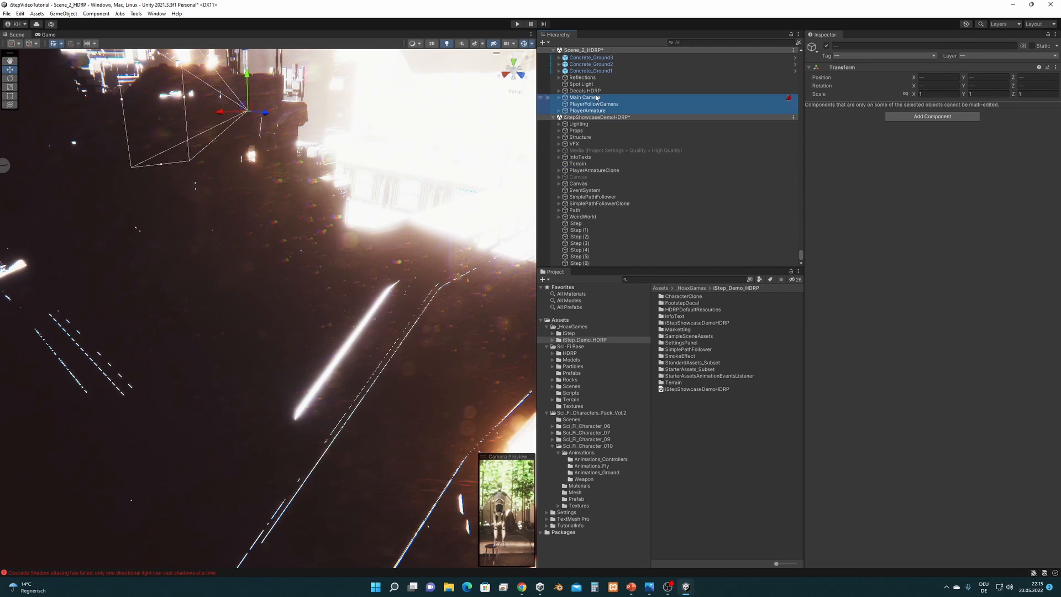
Remove the iStepShowcaseDemoHDRP scene from the hierarchy without saving its changes.
{"action": "right_click", "coordinate": [593, 118]}
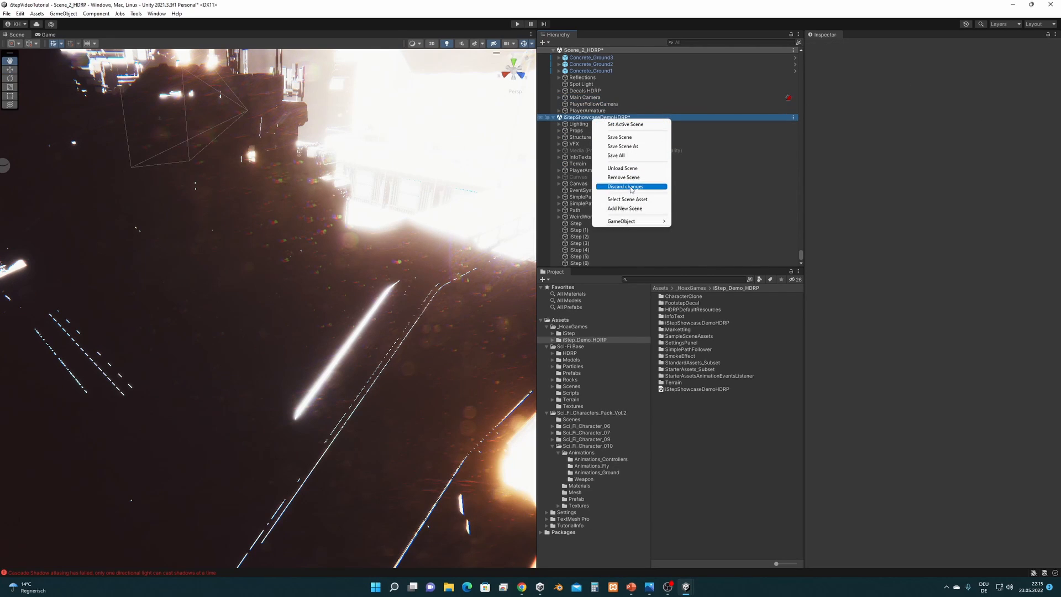
{"action": "left_click", "coordinate": [636, 178]}
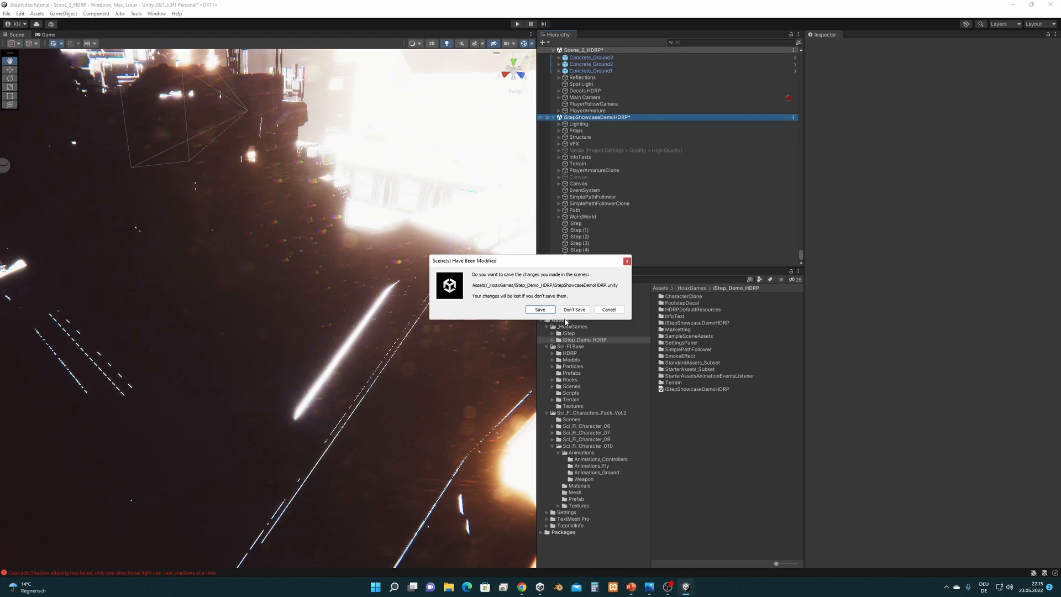
{"action": "left_click", "coordinate": [579, 310]}
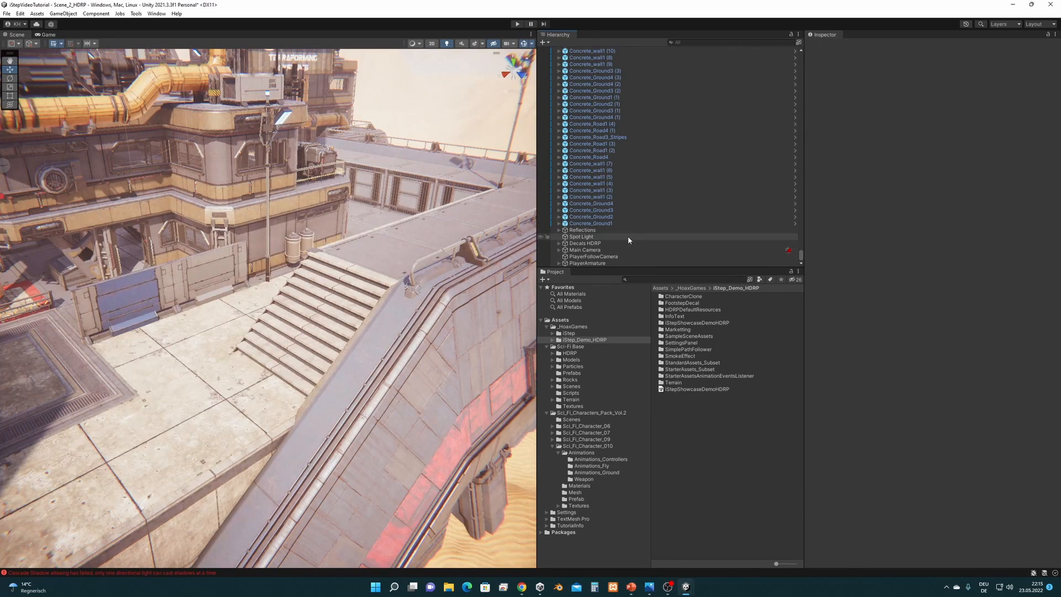
Review the transferred Main Camera, PlayerFollowCamera and PlayerArmature objects, leaving PlayerArmature selected.
{"action": "left_click", "coordinate": [593, 264]}
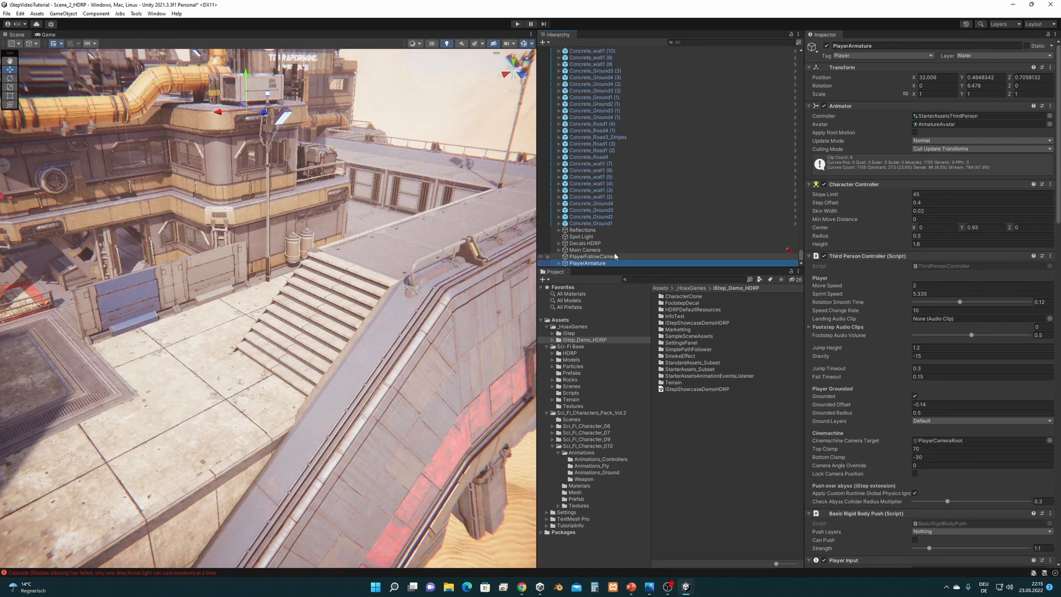
{"action": "left_click", "coordinate": [591, 252]}
{"action": "left_click", "coordinate": [591, 257]}
{"action": "left_click", "coordinate": [586, 264]}
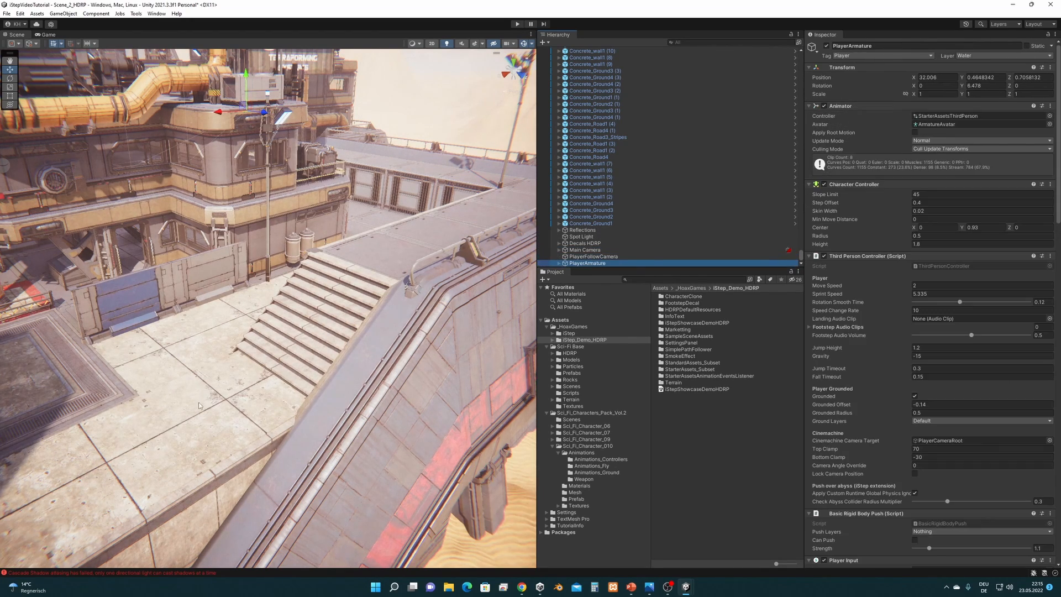
Move PlayerArmature into the current view beside the stairs and set it on the plaza floor at about 653.62, 70.47, 778.1.
{"action": "middle_click_drag", "start_coordinate": [209, 399], "coordinate": [297, 392]}
{"action": "left_click", "coordinate": [63, 13]}
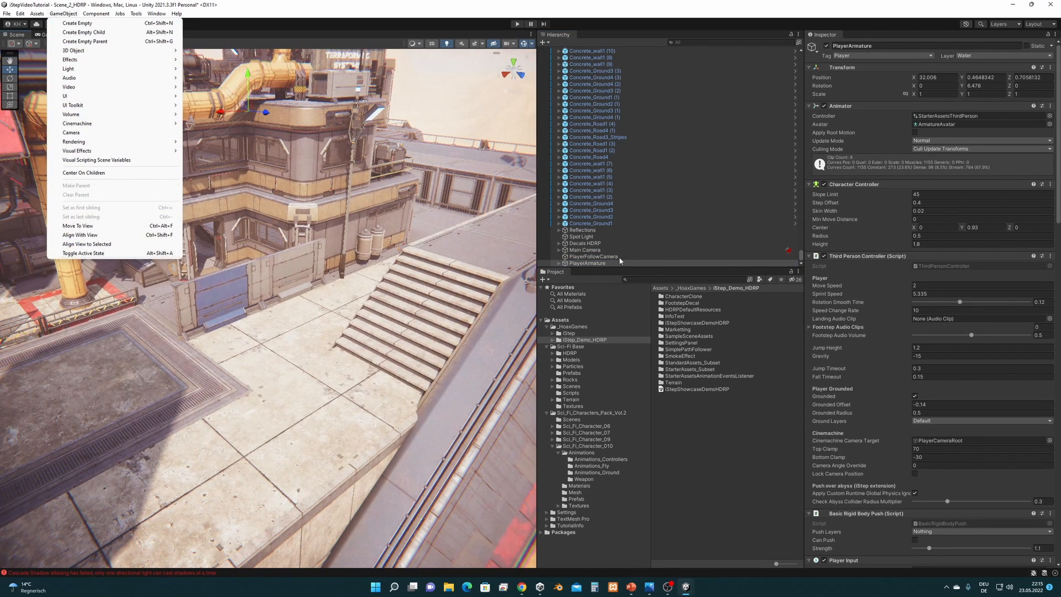
{"action": "left_click", "coordinate": [590, 264]}
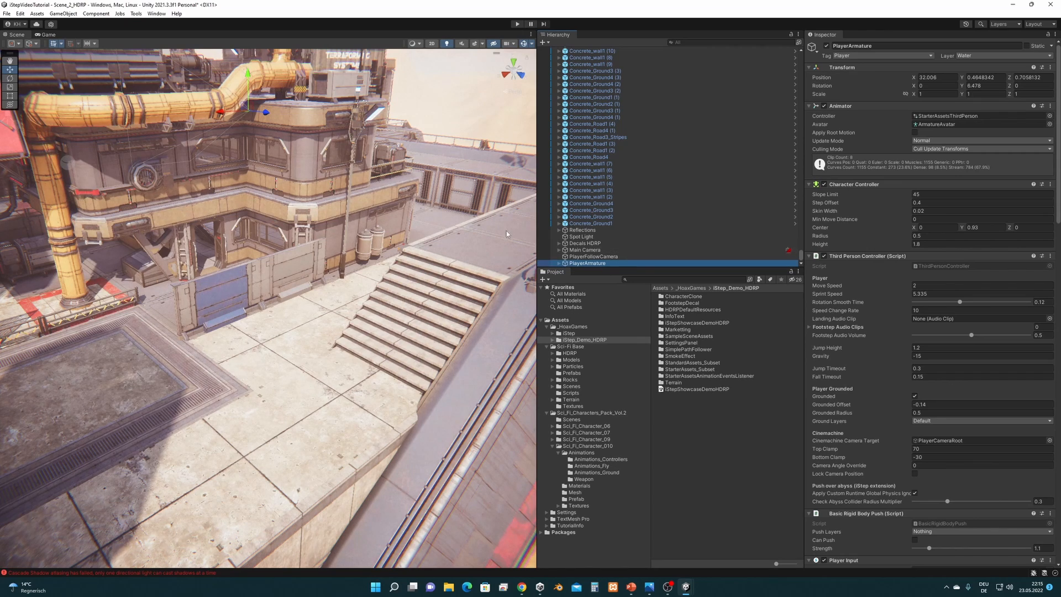
{"action": "left_click_drag", "start_coordinate": [624, 268], "coordinate": [608, 293]}
{"action": "left_click", "coordinate": [61, 13]}
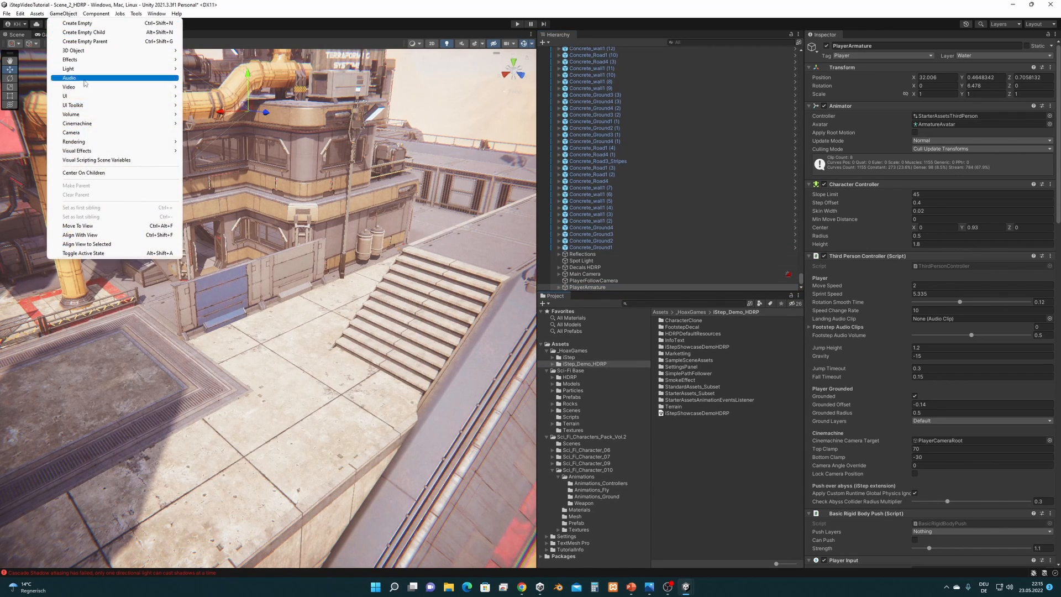
{"action": "left_click", "coordinate": [109, 226]}
{"action": "key", "text": "f"}
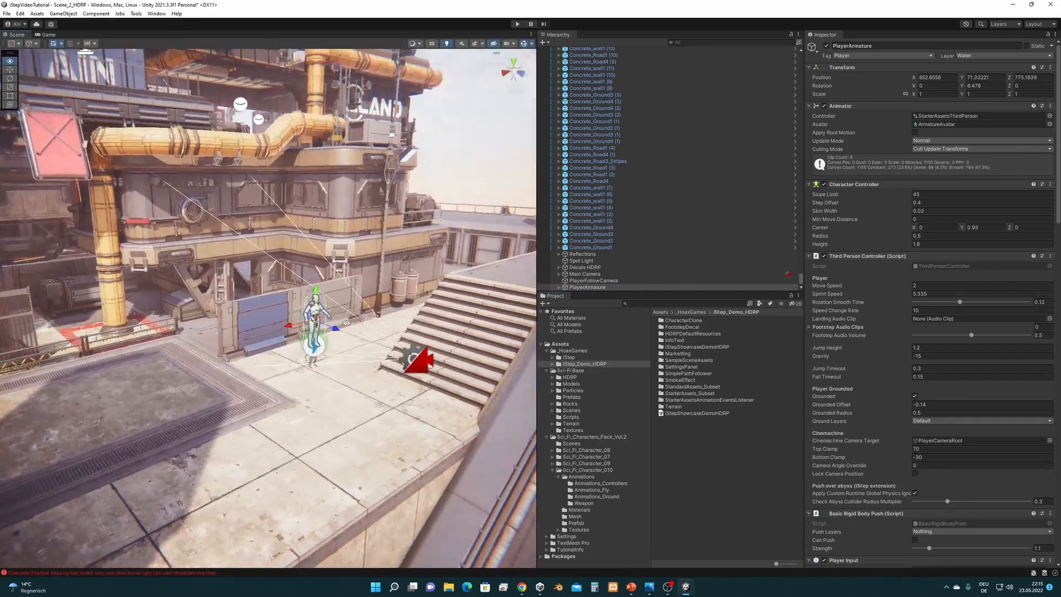
{"action": "left_click_drag", "start_coordinate": [346, 322], "coordinate": [317, 312], "text": "alt"}
{"action": "left_click_drag", "start_coordinate": [330, 356], "coordinate": [359, 331], "text": "alt"}
{"action": "left_click_drag", "start_coordinate": [434, 316], "coordinate": [449, 339], "text": "alt"}
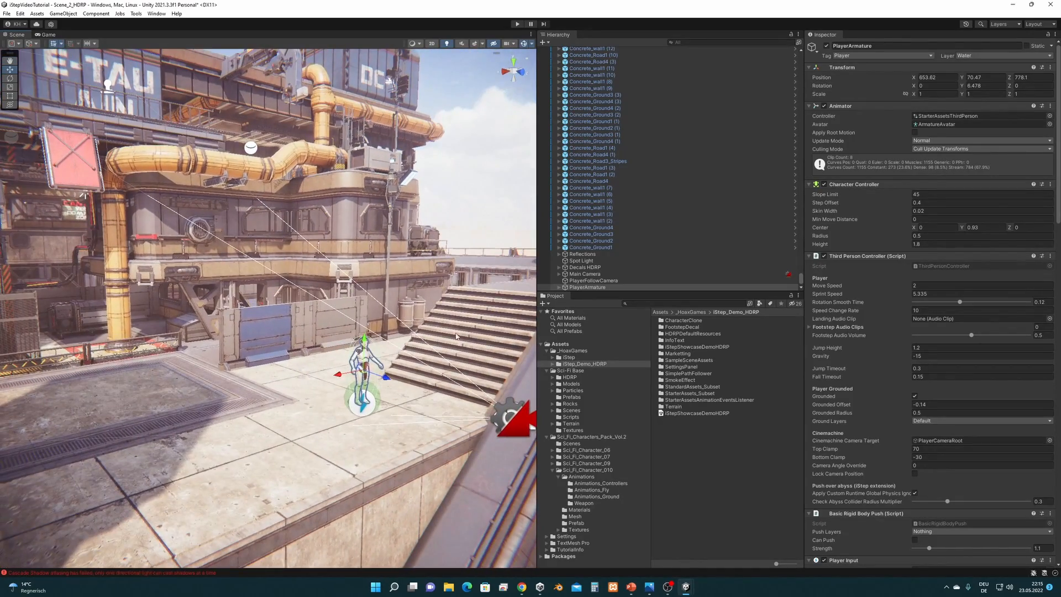
Delete the SecondCam child object from the Main Camera.
{"action": "left_click", "coordinate": [588, 275]}
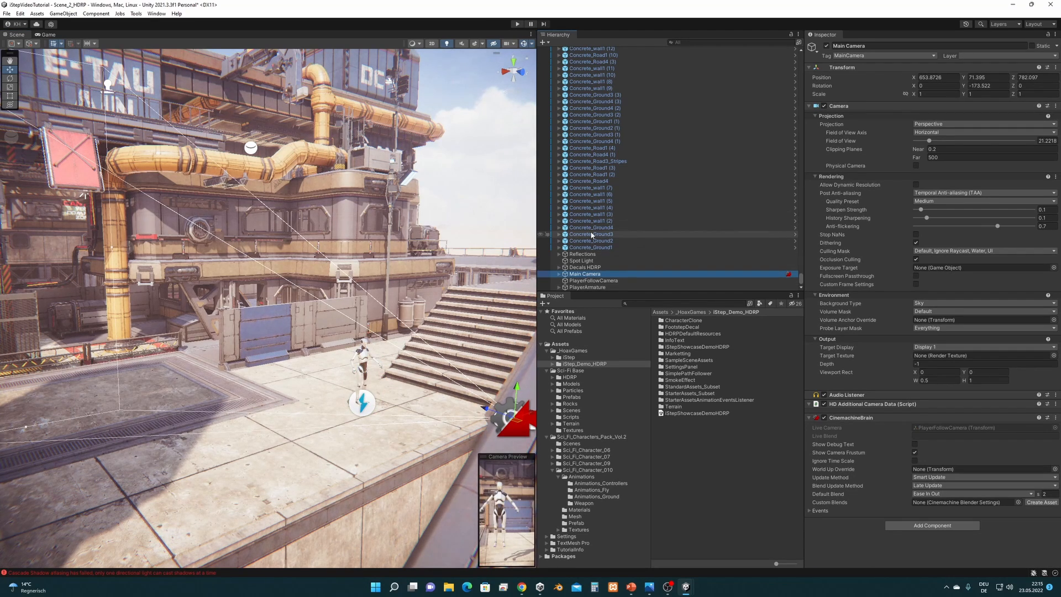
{"action": "left_click", "coordinate": [559, 274]}
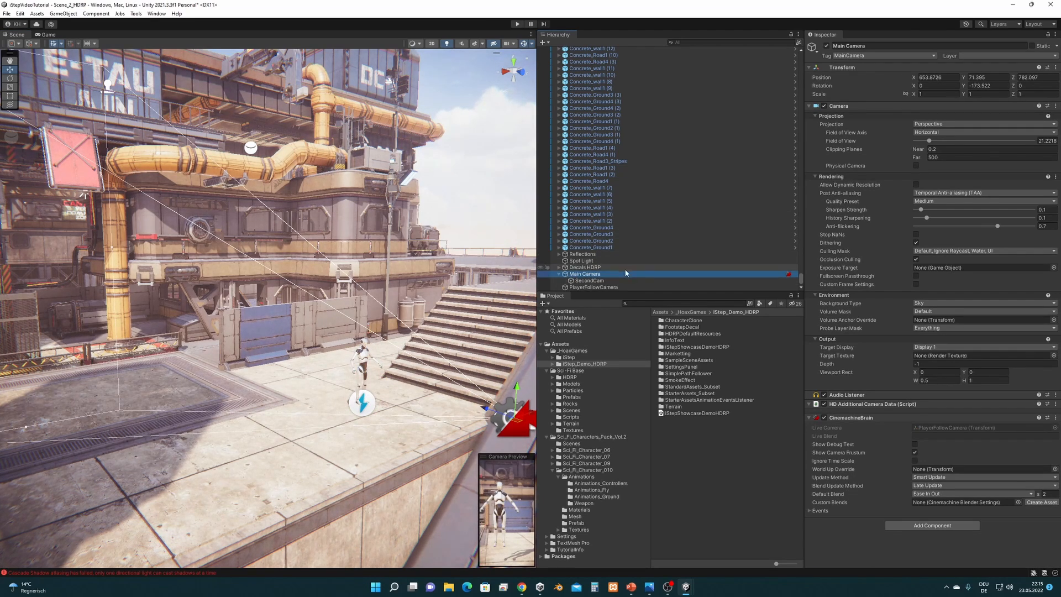
{"action": "left_click", "coordinate": [635, 274]}
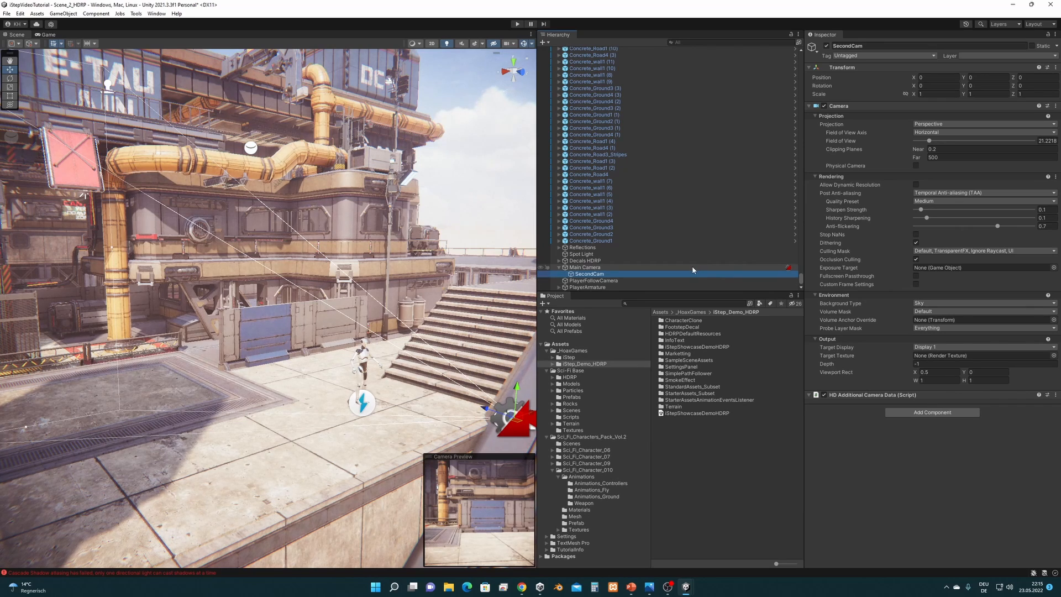
{"action": "key", "text": "Delete"}
Set the Main Camera's viewport rect width to 1.
{"action": "left_click", "coordinate": [606, 277]}
{"action": "left_click", "coordinate": [941, 381]}
{"action": "type", "text": "1"}
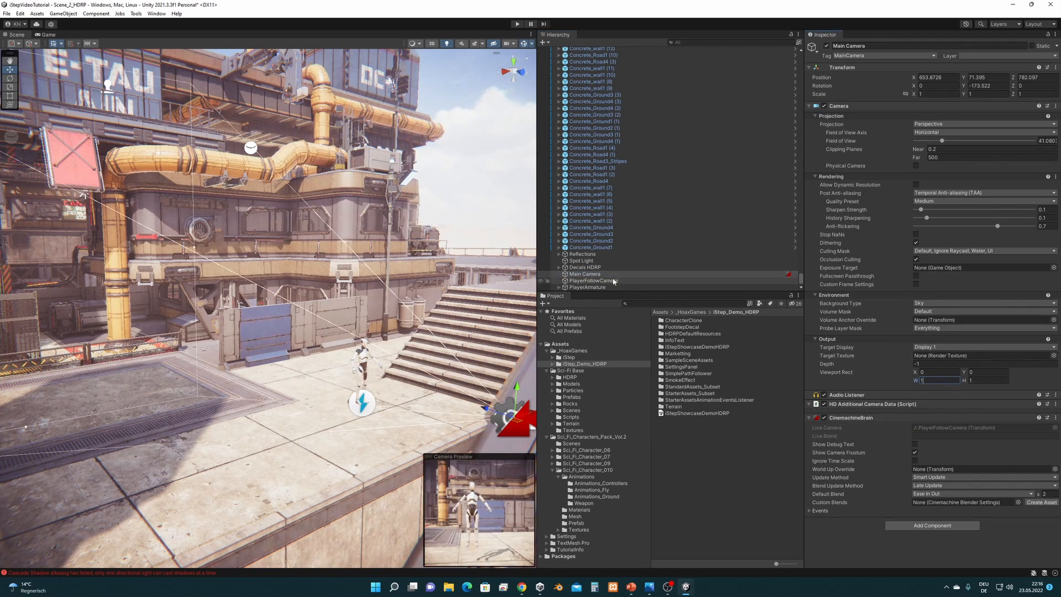
Check the PlayerFollowCamera settings and test the scene briefly in play mode, then stop it.
{"action": "left_click", "coordinate": [591, 281]}
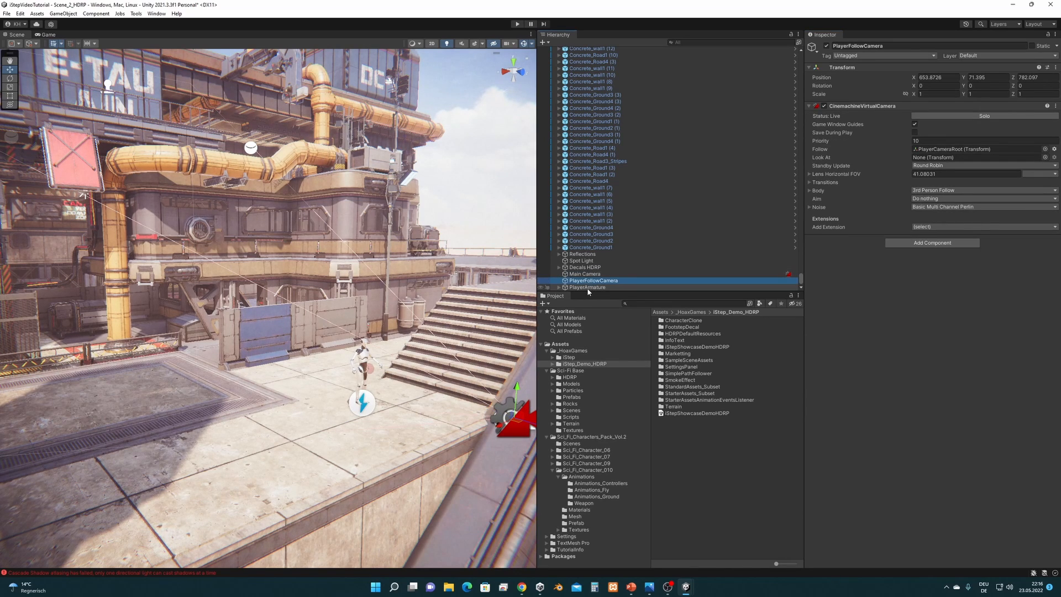
{"action": "left_click", "coordinate": [517, 24]}
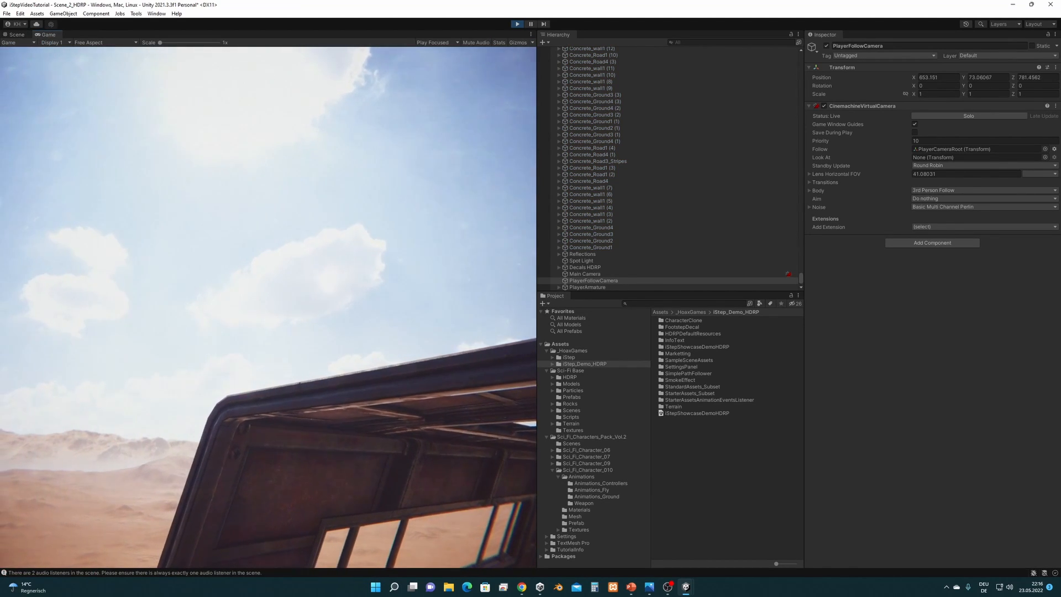
{"action": "key", "text": "super"}
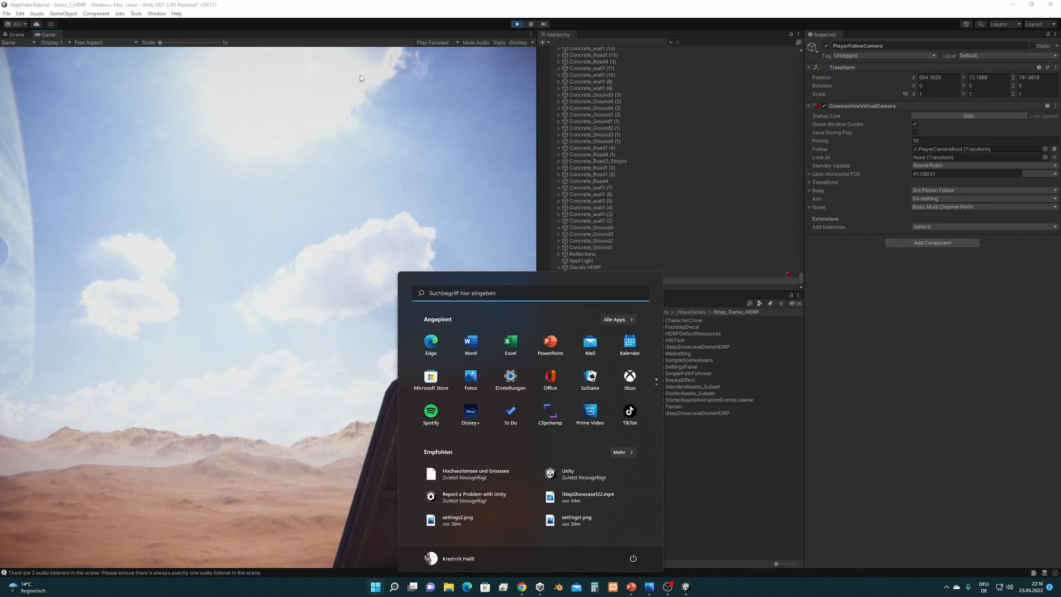
{"action": "left_click", "coordinate": [516, 24]}
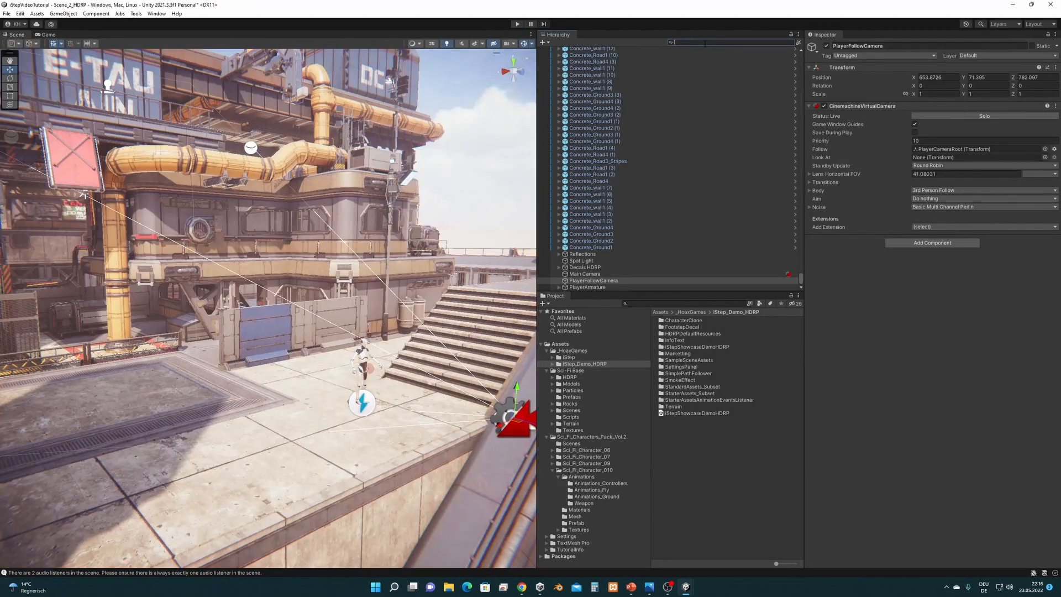
Search the hierarchy for "camera", deactivate the scene's original Camera1 object and clear the search.
{"action": "left_click", "coordinate": [708, 43]}
{"action": "type", "text": "camera"}
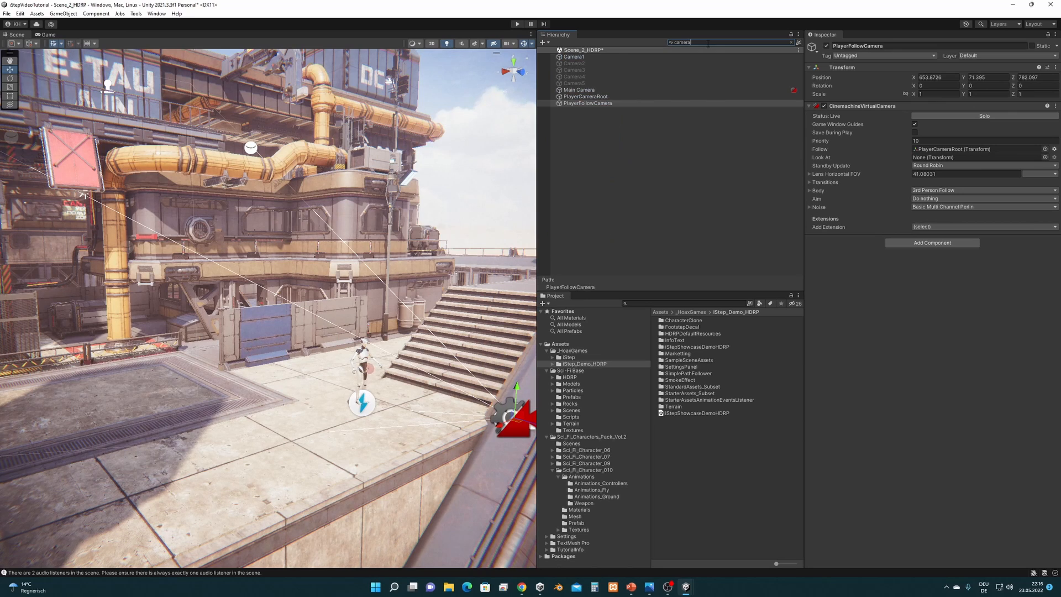
{"action": "left_click", "coordinate": [590, 56]}
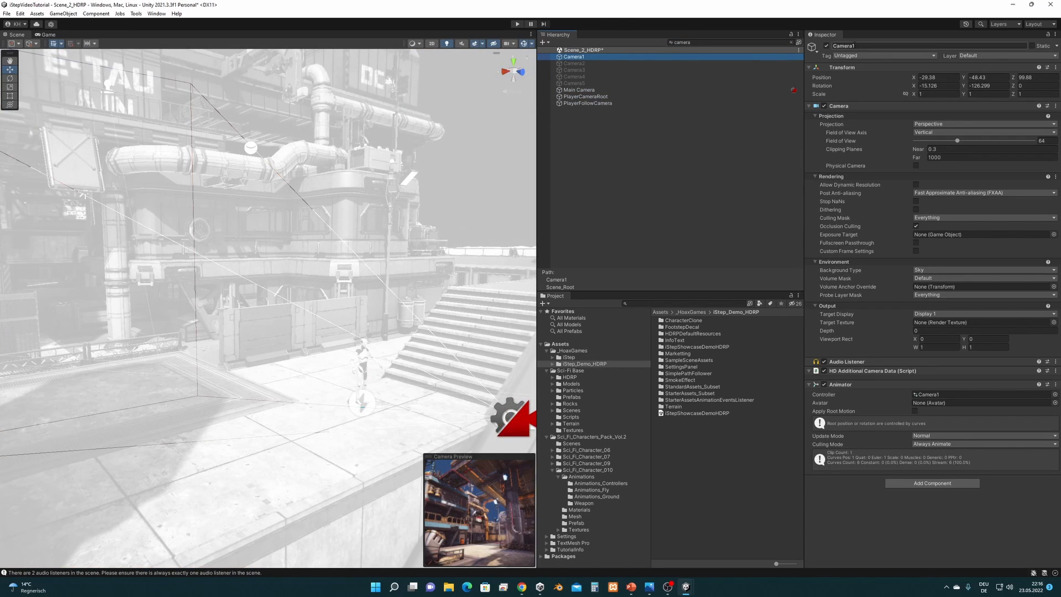
{"action": "left_click", "coordinate": [826, 46]}
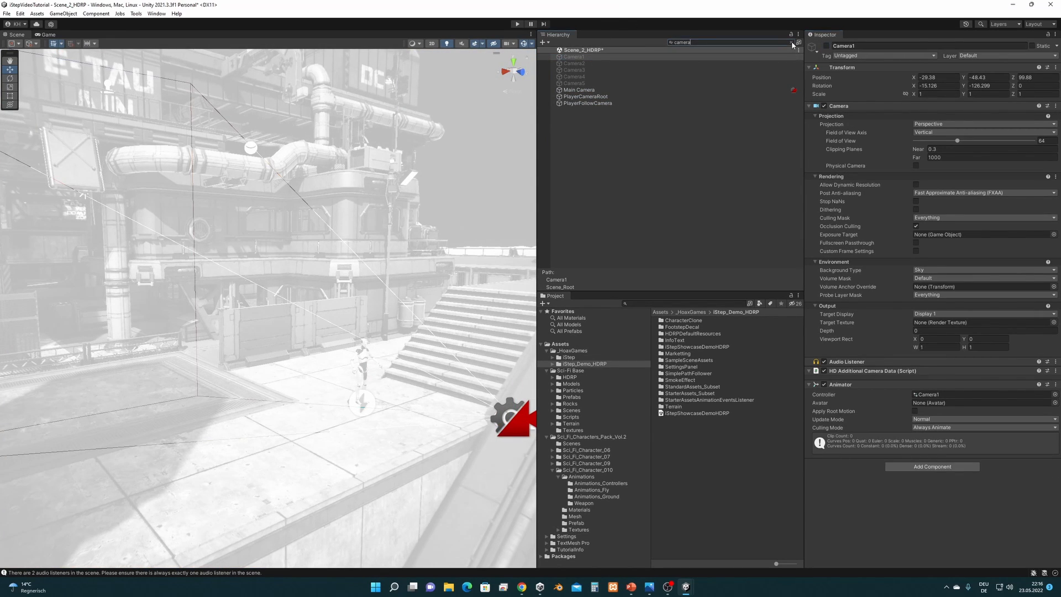
{"action": "left_click", "coordinate": [792, 43]}
Play the scene to test the player character's movement and follow camera, ending with play mode stopped.
{"action": "left_click", "coordinate": [517, 25]}
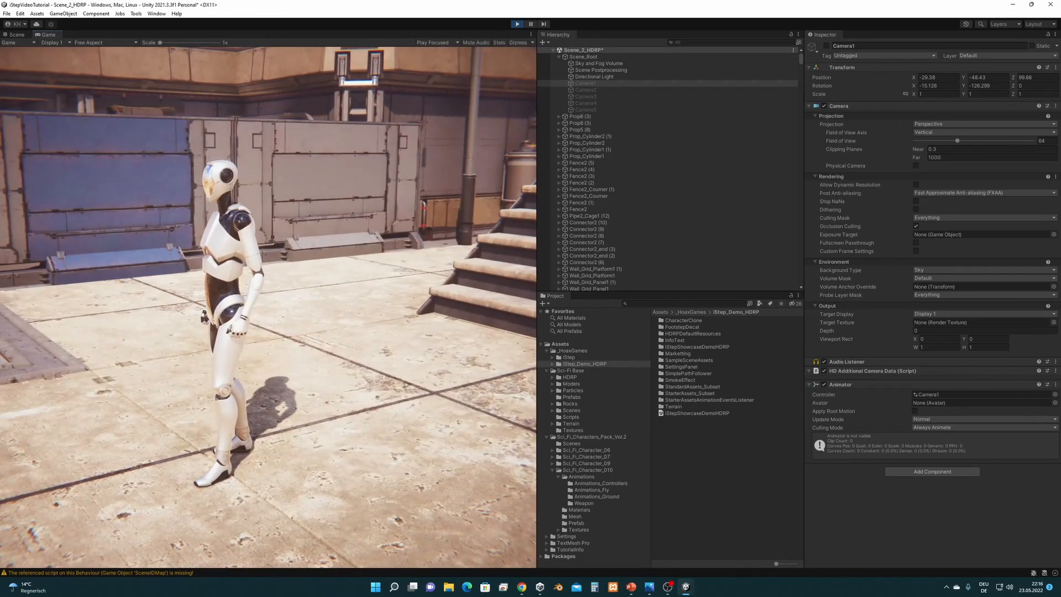
{"action": "key", "text": "super"}
{"action": "left_click", "coordinate": [517, 25]}
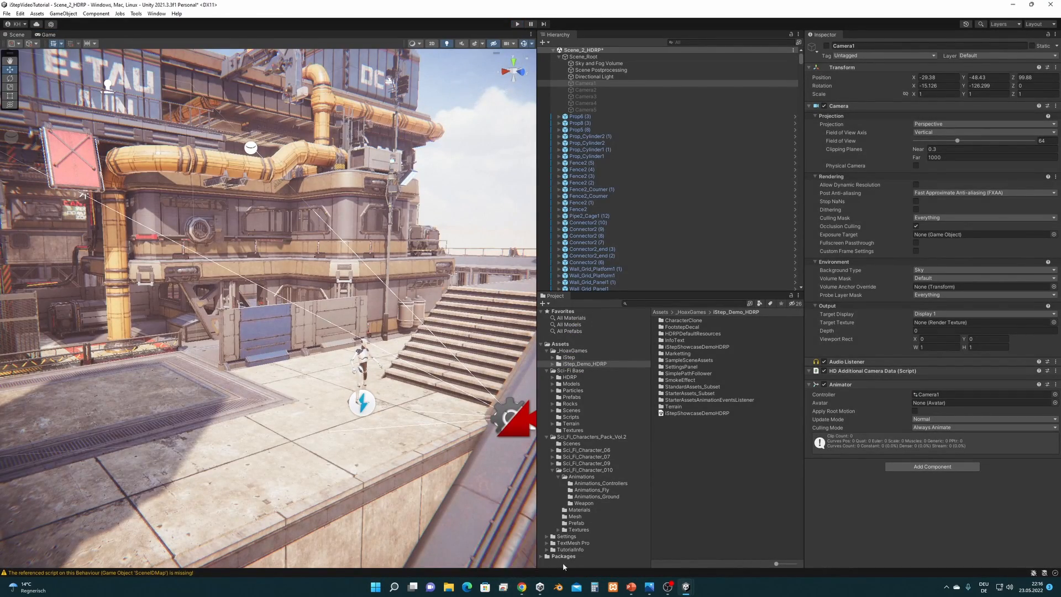
Check the setup list in PowerPoint, return to Unity and collapse Scene_Root to reach the player objects at the hierarchy's end.
{"action": "left_click", "coordinate": [632, 587]}
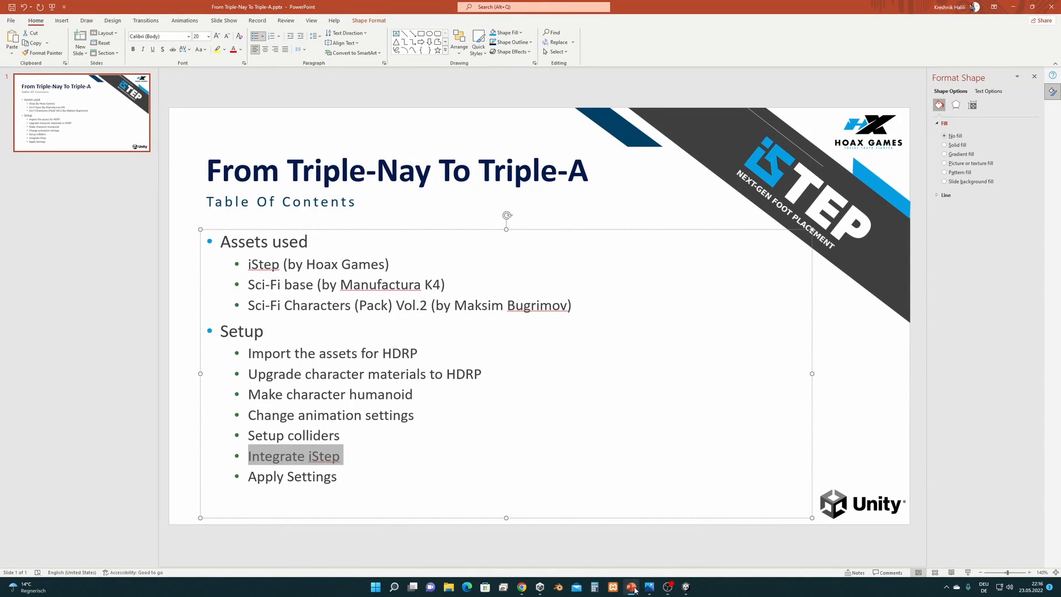
{"action": "left_click", "coordinate": [633, 588]}
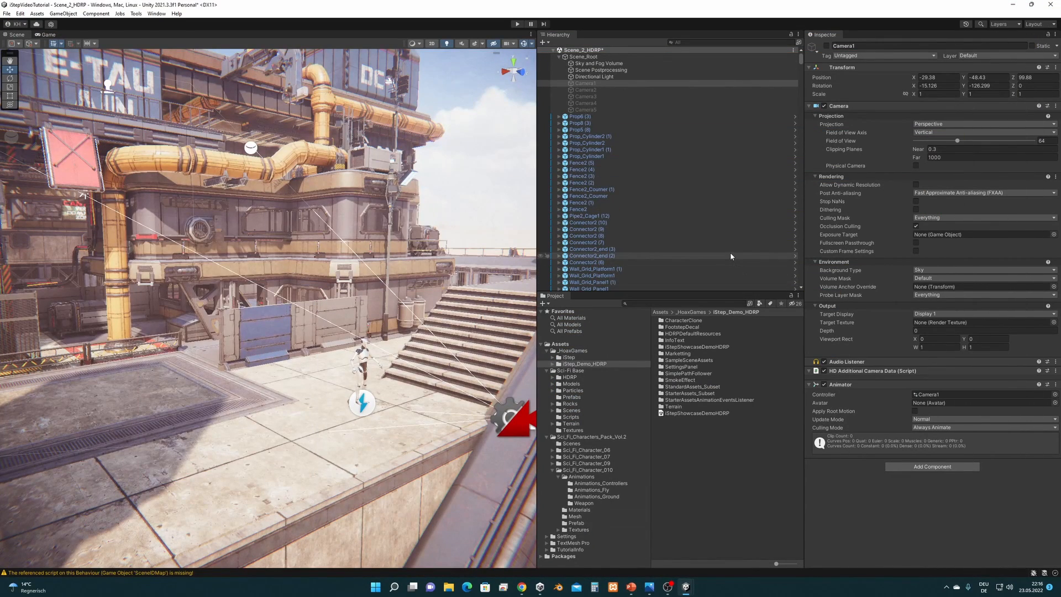
{"action": "left_click", "coordinate": [558, 57]}
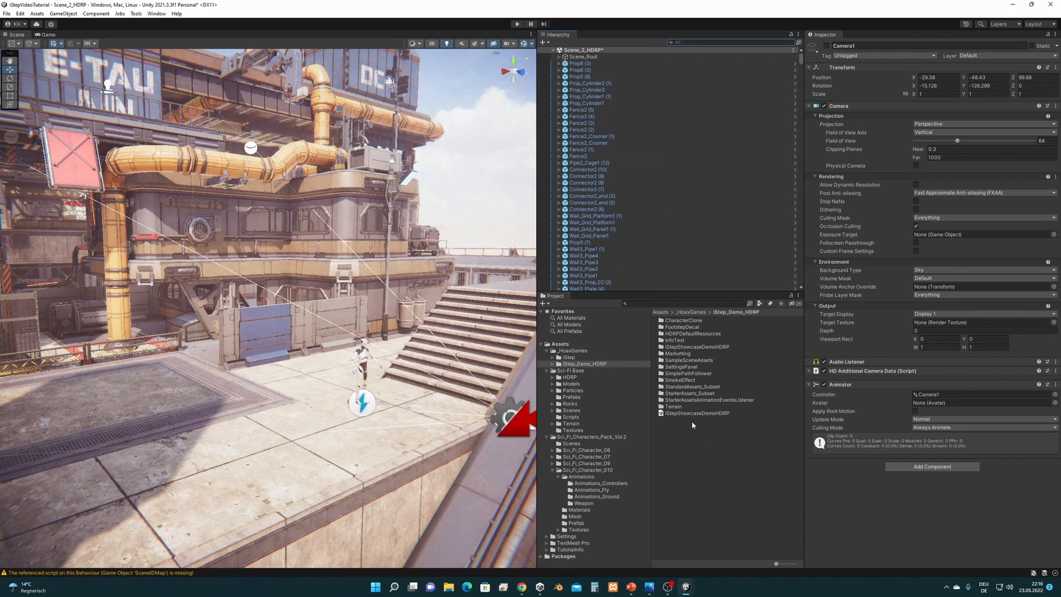
{"action": "left_click_drag", "start_coordinate": [800, 64], "coordinate": [801, 279]}
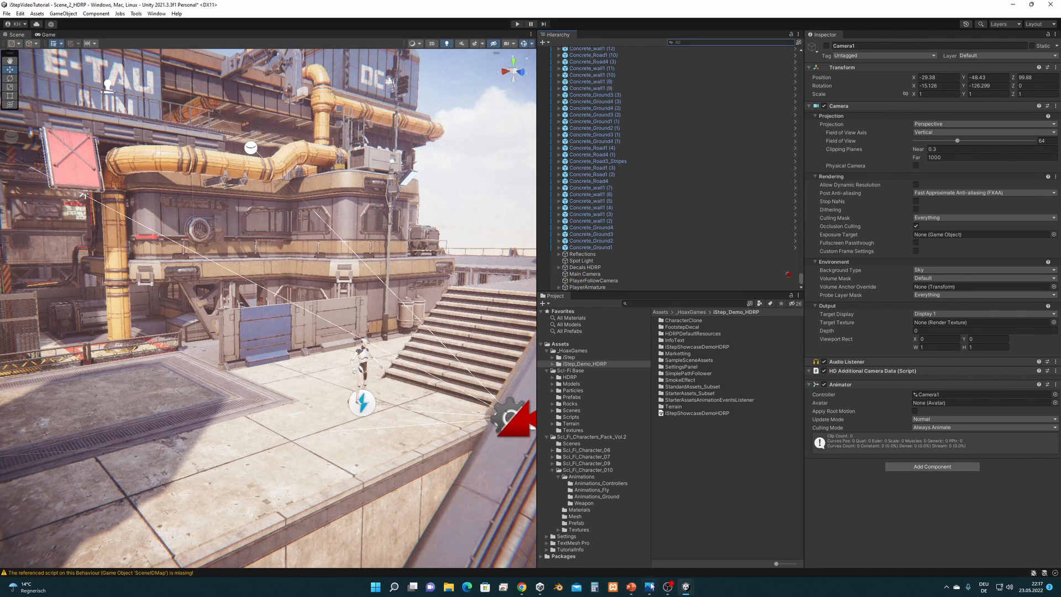
Switch to PowerPoint, add the bullet "Integrate the character" after "Integrate iStep" in the Setup list, and return to Unity.
{"action": "left_click", "coordinate": [633, 588]}
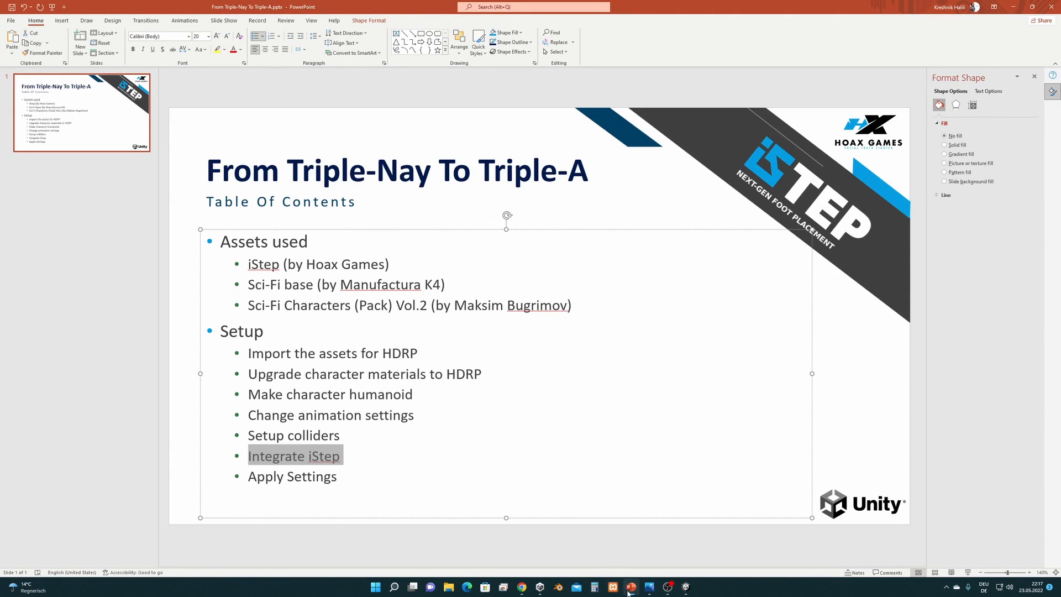
{"action": "left_click", "coordinate": [355, 457]}
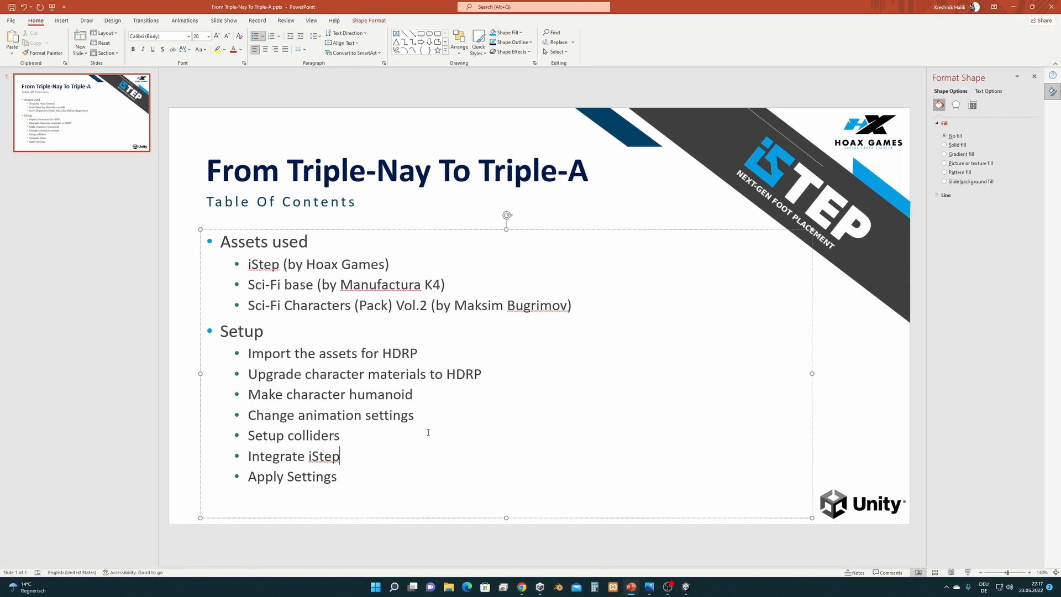
{"action": "key", "text": "Return"}
{"action": "type", "text": "Integrate the character"}
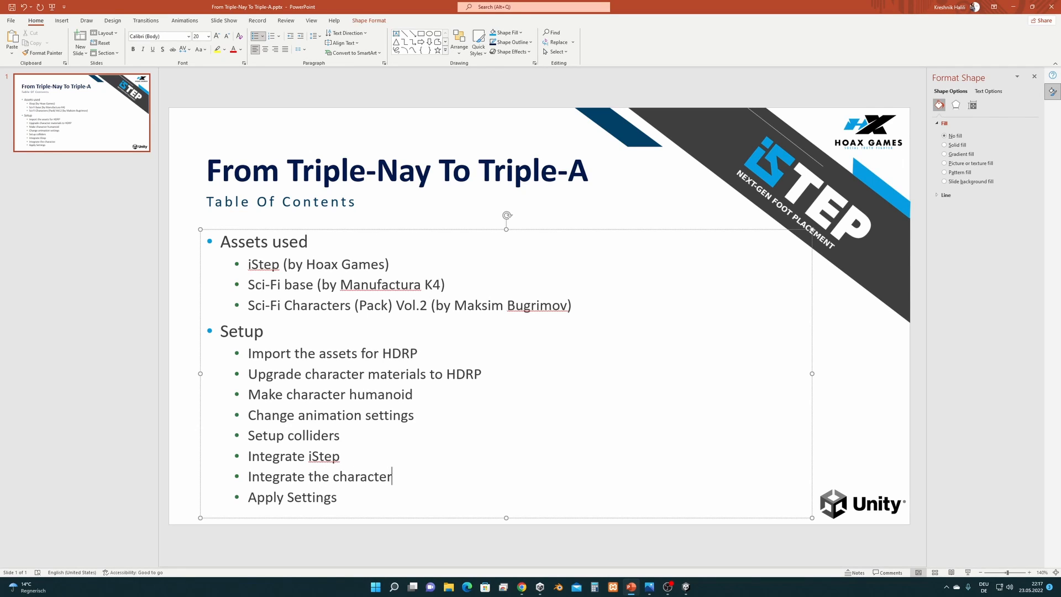
{"action": "left_click", "coordinate": [1013, 7]}
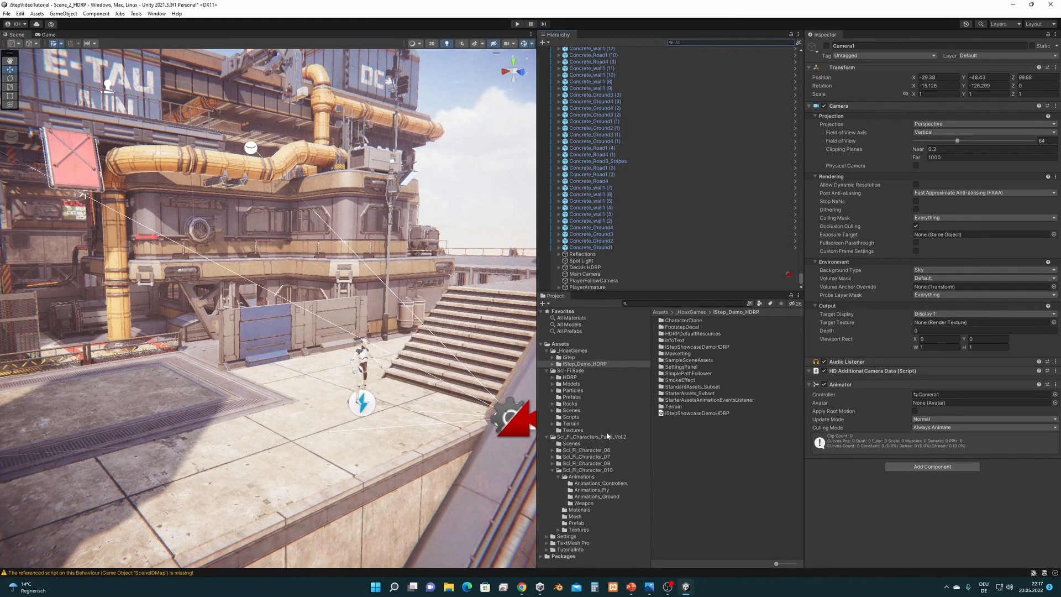
Open the Prefab folder of Sci_Fi_Character_010 and compare Defender_03 and Defender_04 in an enlarged preview.
{"action": "left_click", "coordinate": [587, 472]}
{"action": "left_click", "coordinate": [577, 523]}
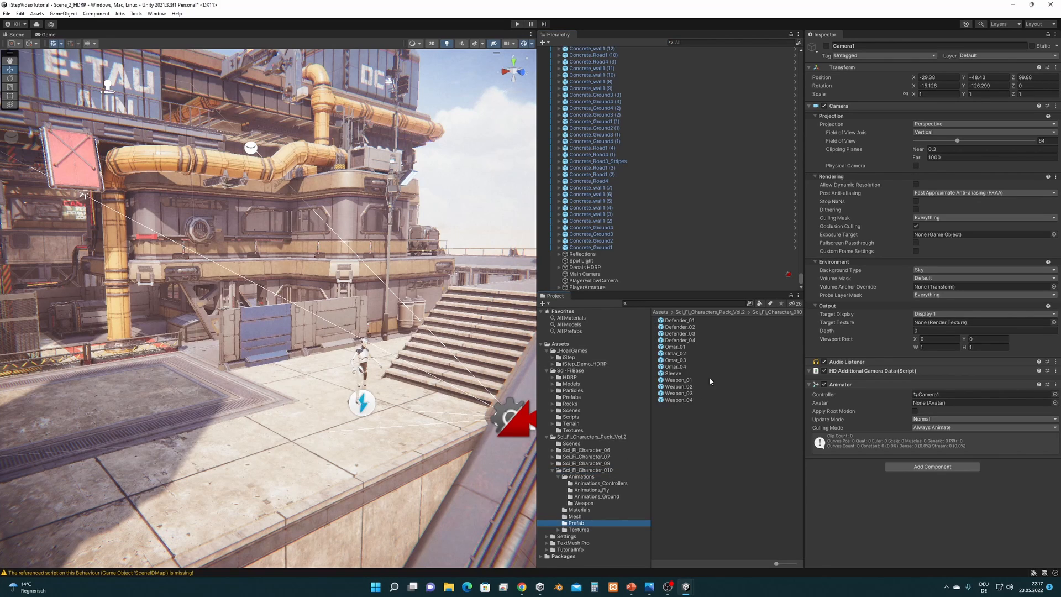
{"action": "left_click", "coordinate": [692, 340]}
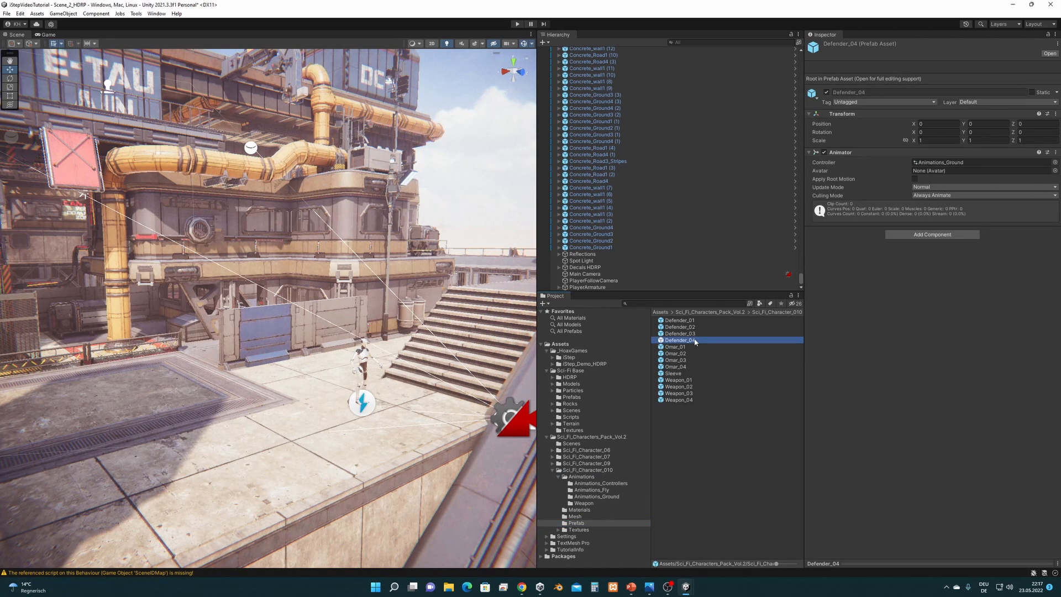
{"action": "left_click", "coordinate": [860, 560]}
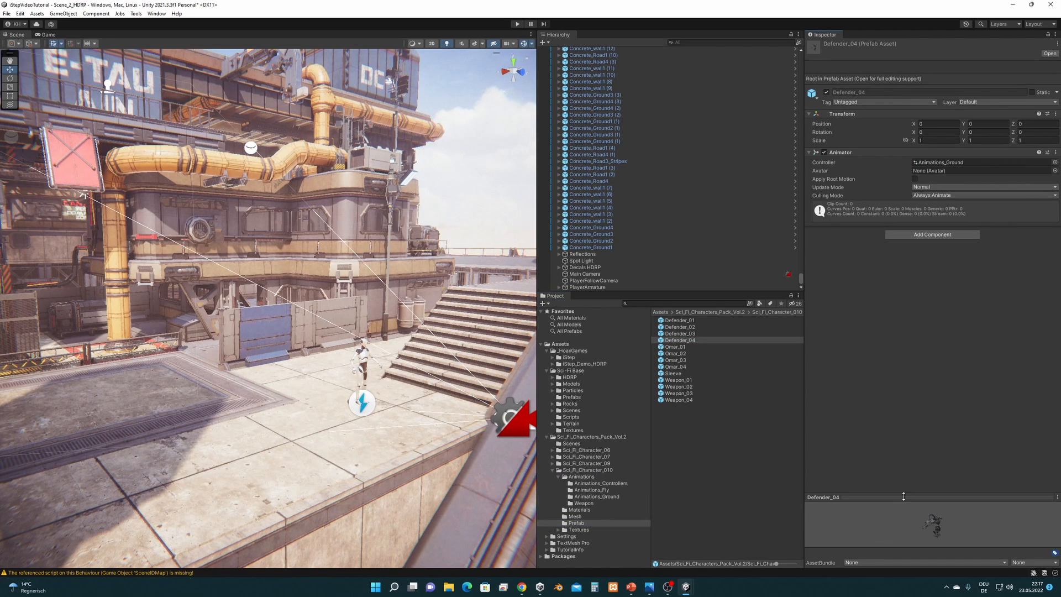
{"action": "left_click_drag", "start_coordinate": [904, 496], "coordinate": [904, 327]}
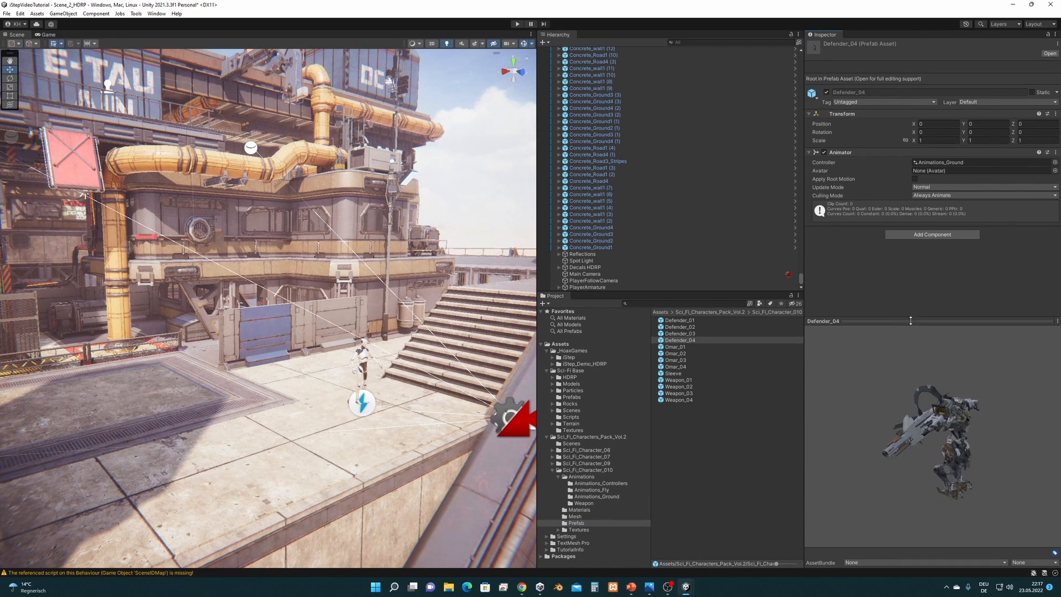
{"action": "left_click", "coordinate": [703, 332]}
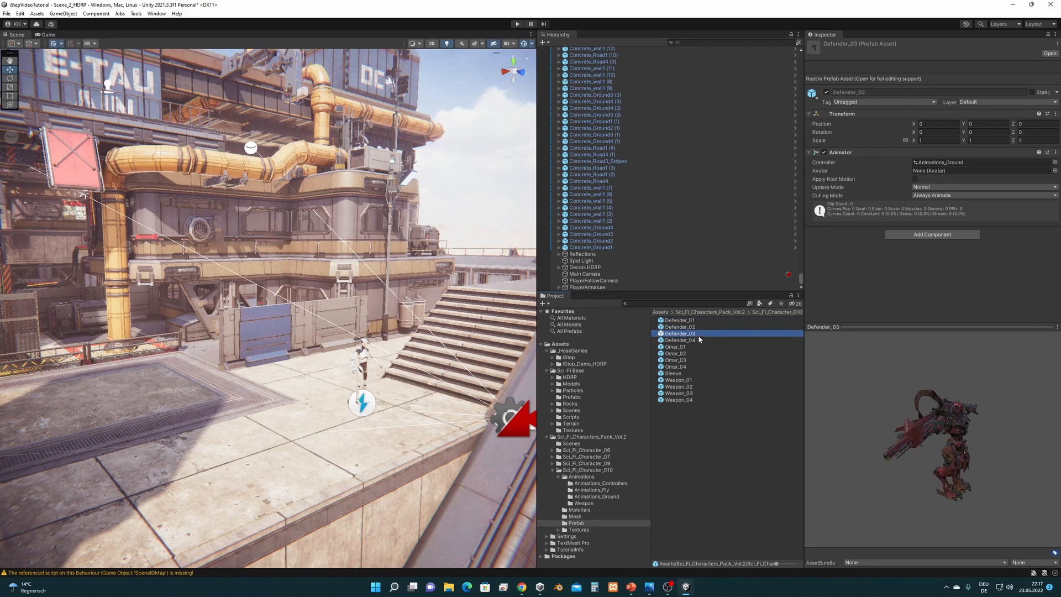
{"action": "left_click", "coordinate": [699, 340]}
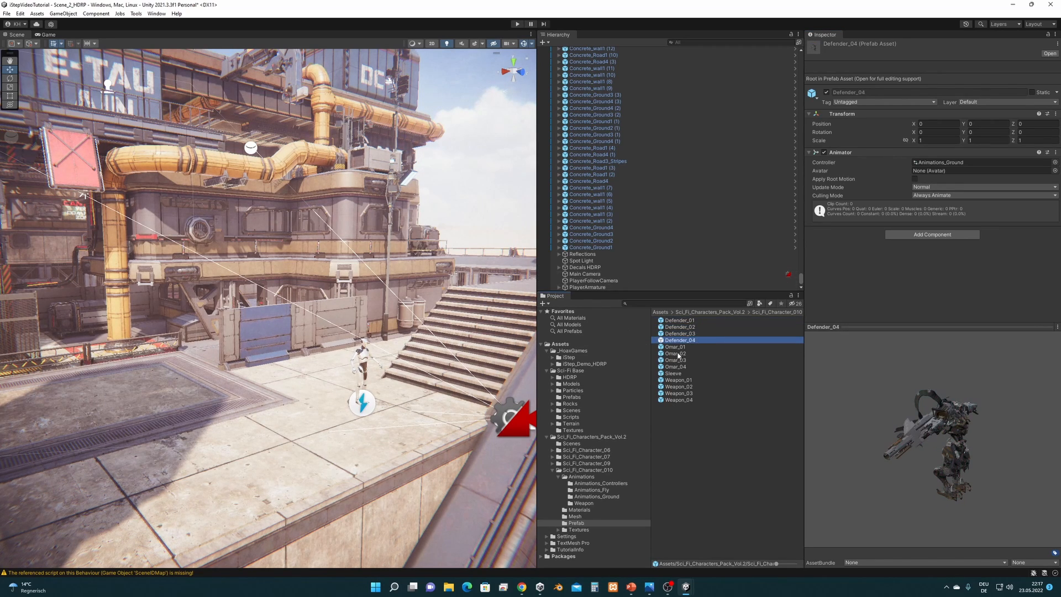
Add the Defender_04 prefab as a child of PlayerArmature and remove its Animator component.
{"action": "left_click_drag", "start_coordinate": [690, 342], "coordinate": [601, 289]}
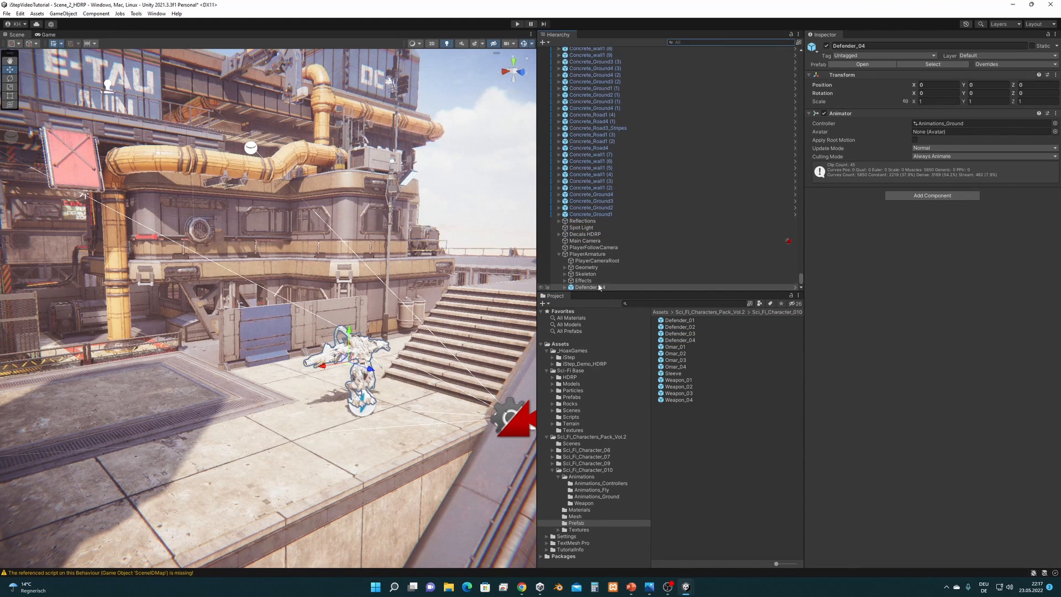
{"action": "left_click", "coordinate": [597, 255]}
{"action": "left_click", "coordinate": [593, 287]}
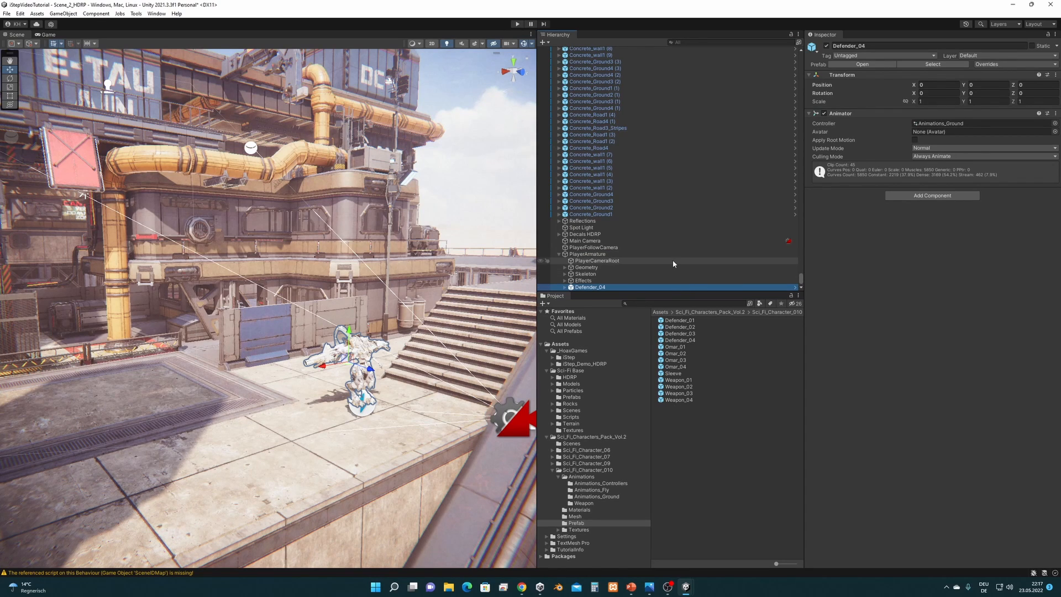
{"action": "left_click", "coordinate": [1056, 114]}
{"action": "left_click", "coordinate": [1036, 134]}
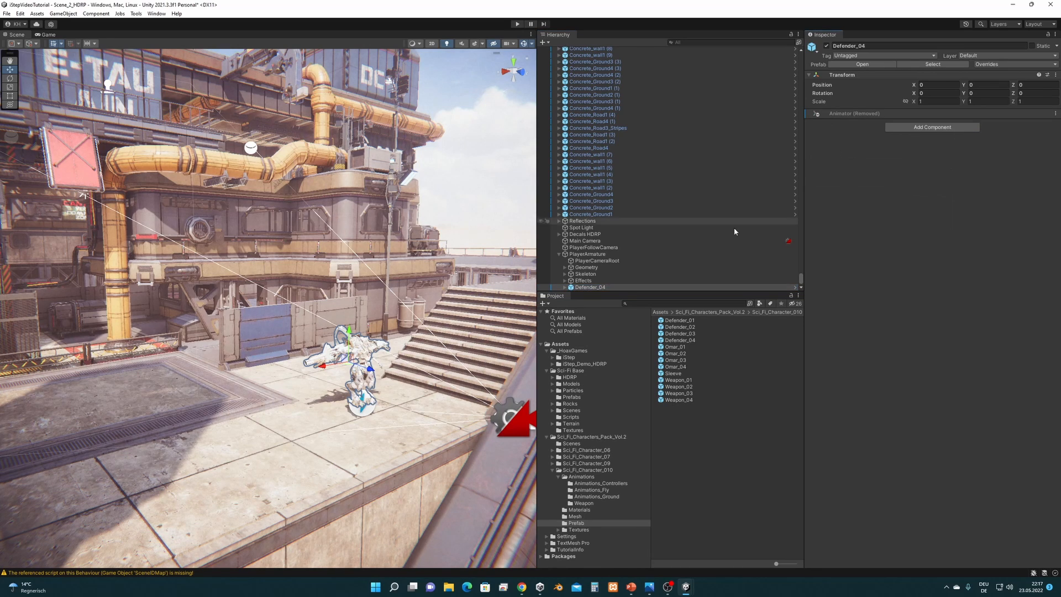
Delete the Geometry and Skeleton child objects from PlayerArmature.
{"action": "left_click", "coordinate": [591, 269]}
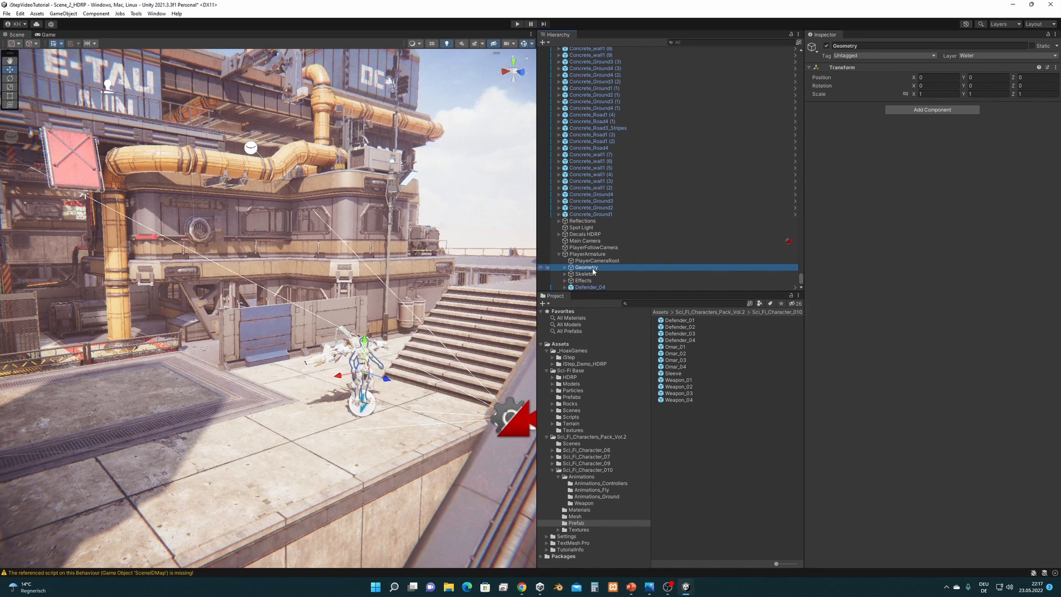
{"action": "key", "text": "Delete"}
{"action": "left_click", "coordinate": [599, 274]}
{"action": "key", "text": "Delete"}
Assign Defender_MeshAvatar from the Sci_Fi_Character_010 Mesh folder as the avatar of PlayerArmature's Animator.
{"action": "left_click", "coordinate": [599, 268]}
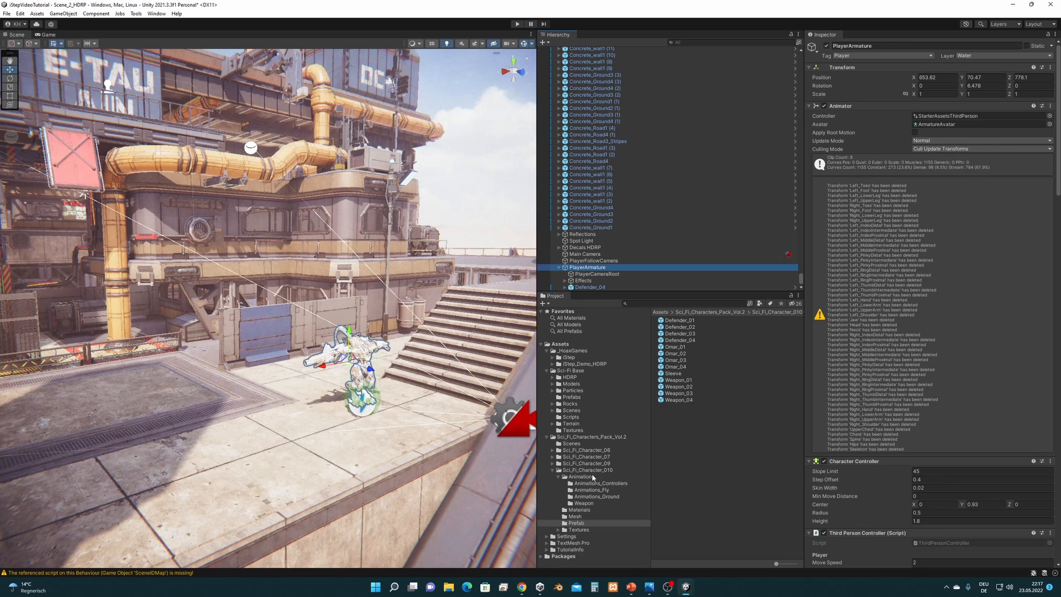
{"action": "left_click", "coordinate": [575, 516]}
{"action": "left_click", "coordinate": [654, 321]}
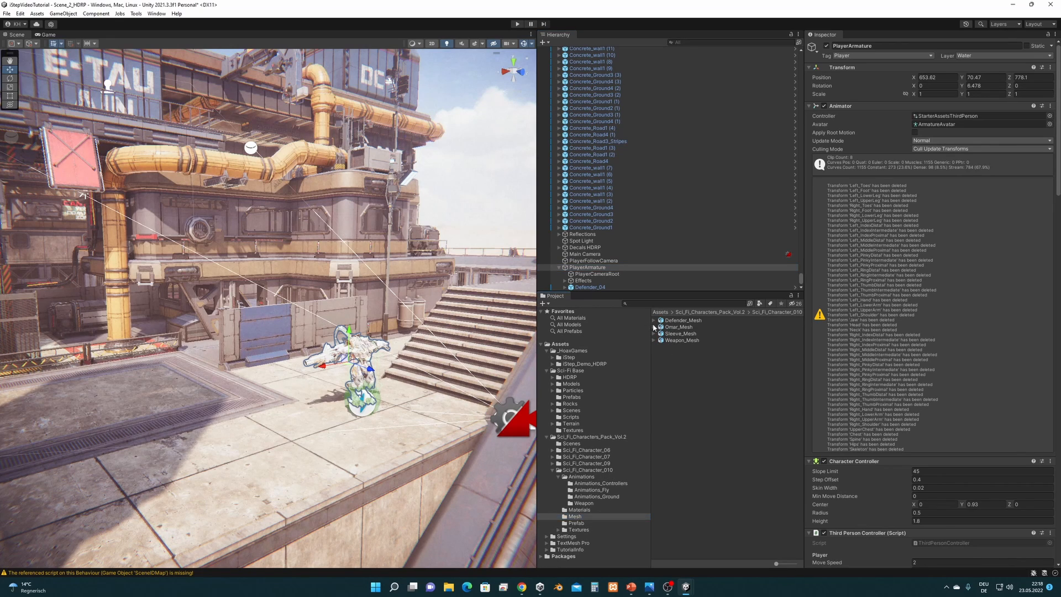
{"action": "scroll", "coordinate": [705, 470], "scroll_direction": "down", "scroll_amount": 5}
{"action": "left_click_drag", "start_coordinate": [697, 536], "coordinate": [948, 126]}
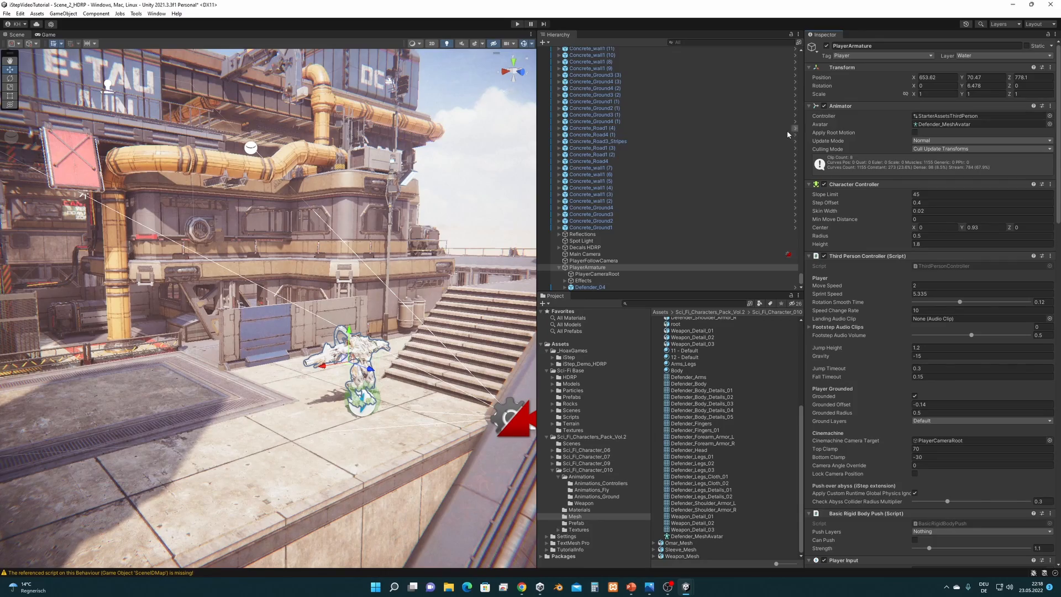
Filter the Sci_Fi_Character_010 Materials folder with the search t:material, limiting the search to that folder.
{"action": "middle_click_drag", "start_coordinate": [362, 343], "coordinate": [331, 351]}
{"action": "scroll", "coordinate": [362, 345], "scroll_direction": "up", "scroll_amount": 8}
{"action": "mouse_move", "coordinate": [342, 357]}
{"action": "left_mouse_down", "text": "alt"}
{"action": "mouse_move", "coordinate": [277, 332]}
{"action": "mouse_move", "coordinate": [337, 359]}
{"action": "mouse_move", "coordinate": [420, 319]}
{"action": "mouse_move", "coordinate": [401, 320]}
{"action": "mouse_move", "coordinate": [517, 346]}
{"action": "mouse_move", "coordinate": [391, 349]}
{"action": "mouse_move", "coordinate": [338, 367]}
{"action": "left_mouse_up", "text": "alt"}
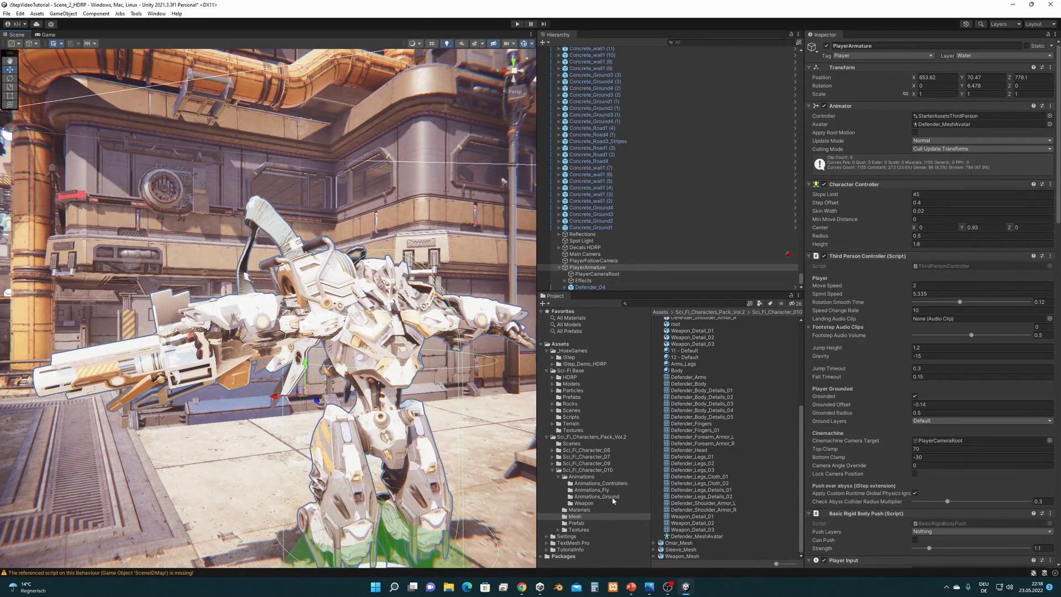
{"action": "left_click", "coordinate": [587, 510]}
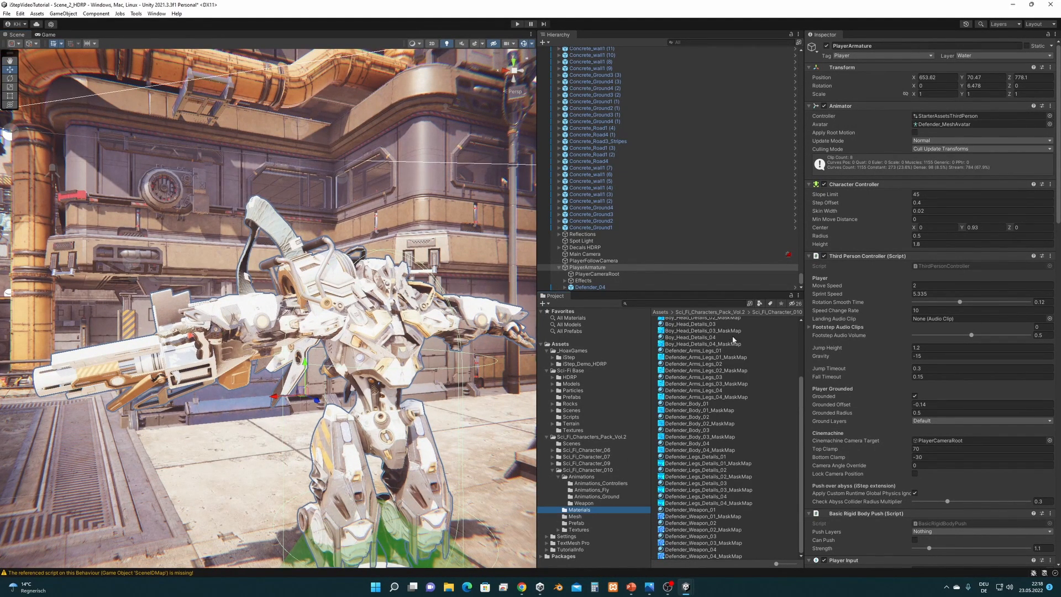
{"action": "left_click", "coordinate": [714, 304]}
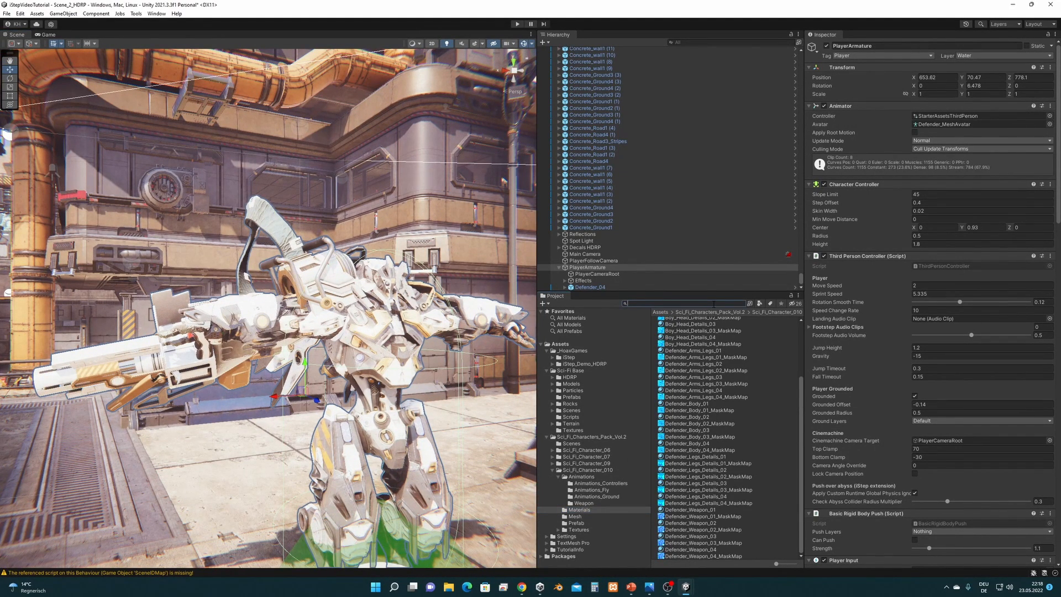
{"action": "type", "text": "t:material"}
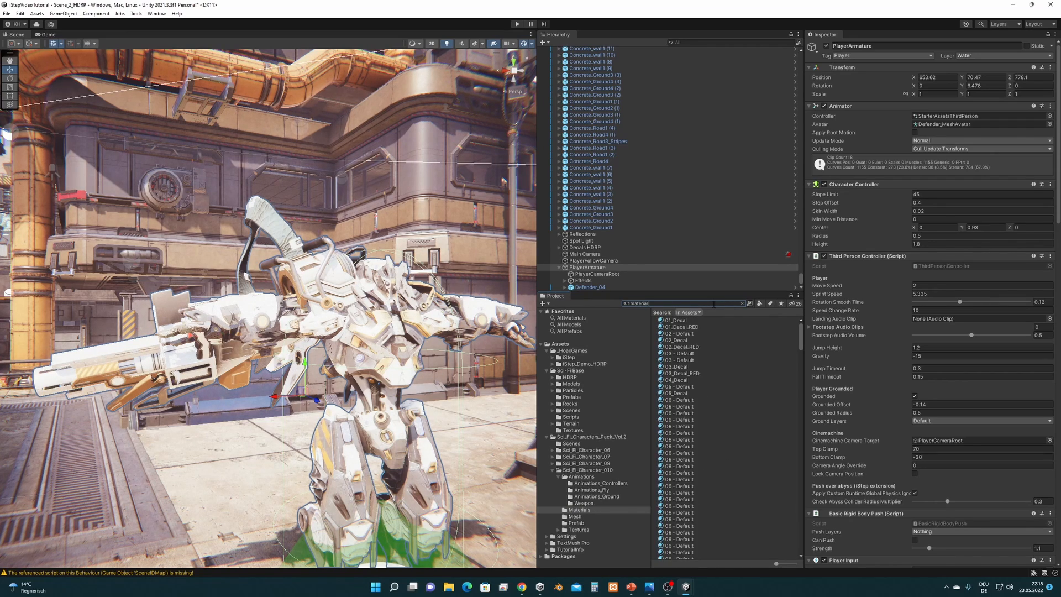
{"action": "left_click", "coordinate": [688, 312]}
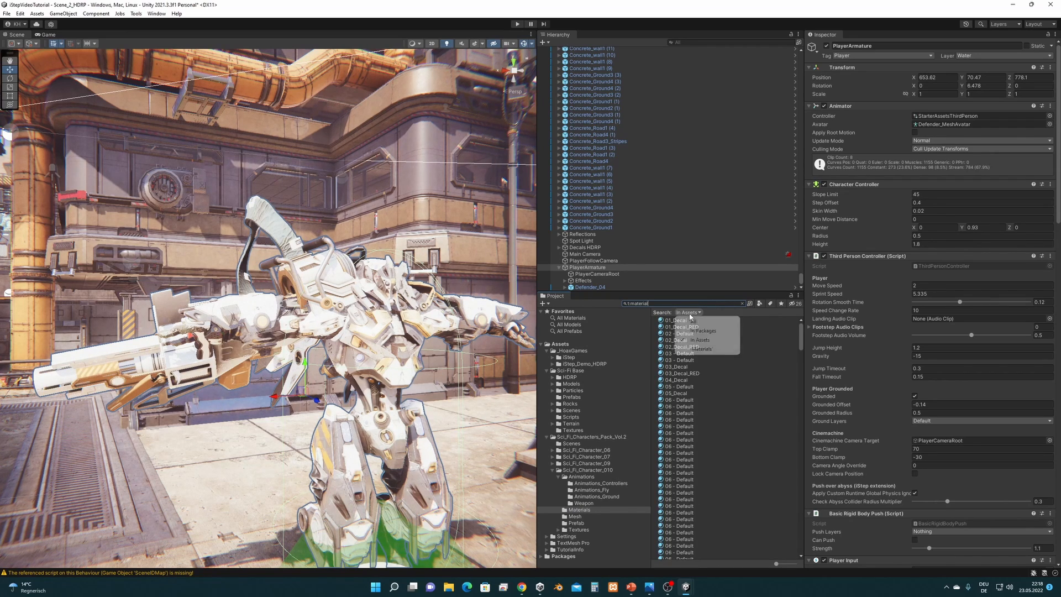
{"action": "left_click", "coordinate": [698, 350]}
Darken the Base Map colour of all materials from Boy_Body_01 to Defender_Weapon_04 to RGB 200, 200, 200.
{"action": "left_click", "coordinate": [687, 321]}
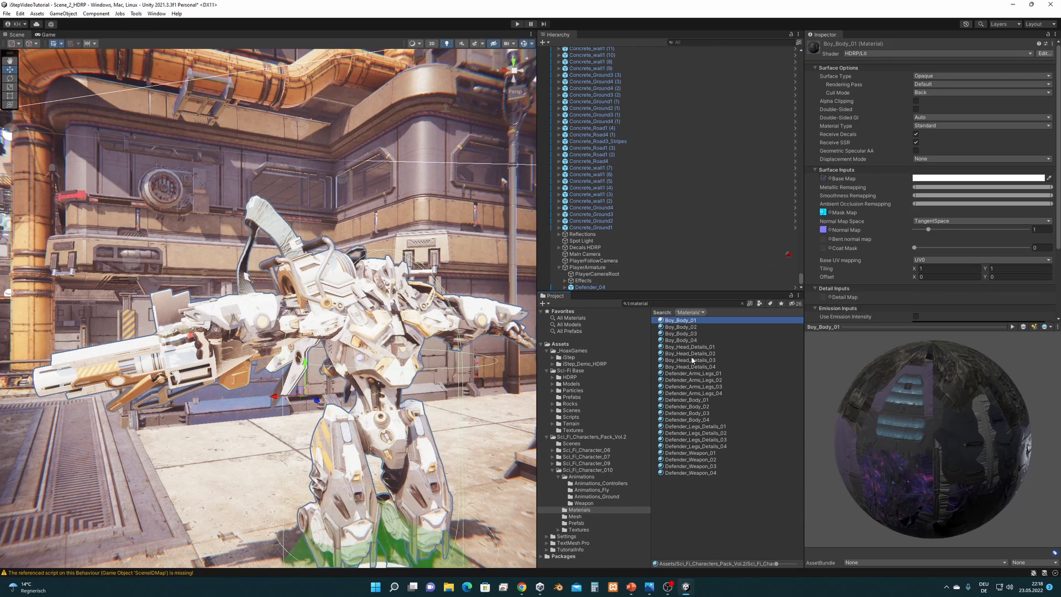
{"action": "left_click", "coordinate": [700, 473], "text": "shift"}
{"action": "left_click", "coordinate": [944, 178]}
{"action": "left_click", "coordinate": [1029, 308]}
{"action": "type", "text": "200"}
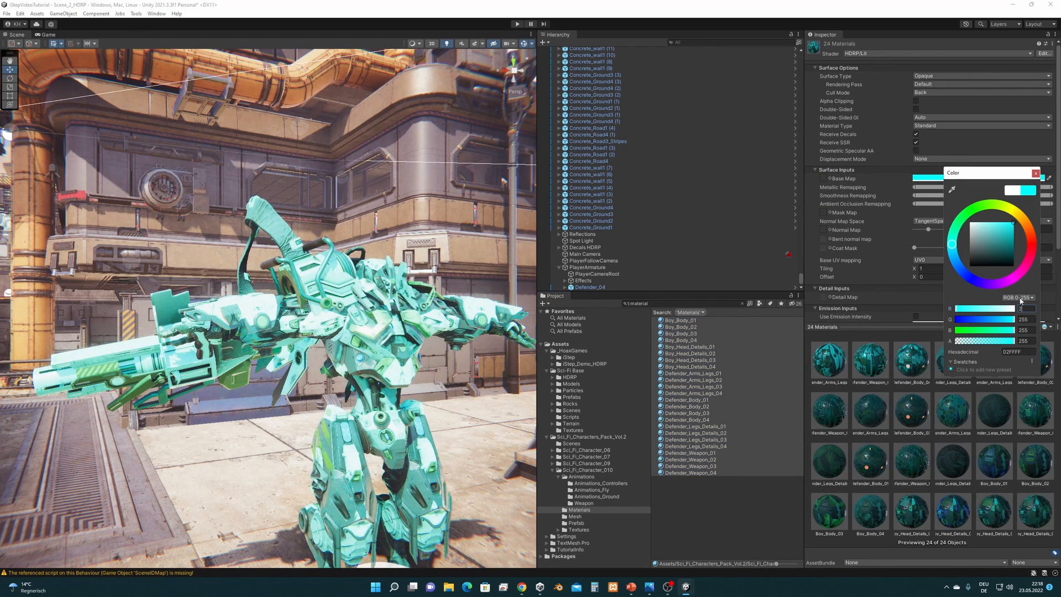
{"action": "key", "text": "Tab"}
{"action": "type", "text": "230"}
{"action": "key", "text": "Tab"}
{"action": "type", "text": "200"}
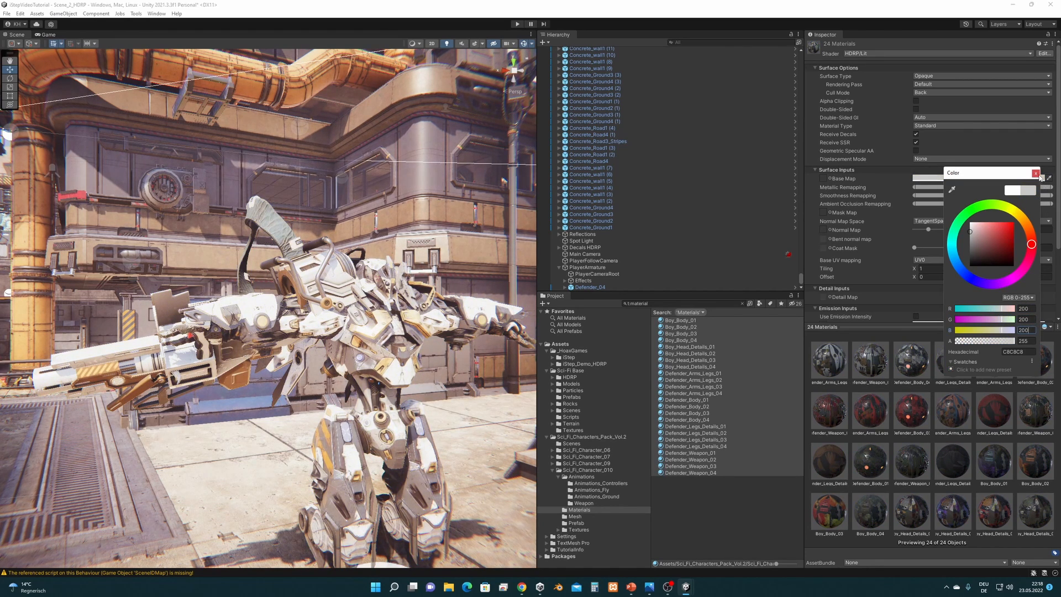
{"action": "left_click", "coordinate": [1036, 173]}
{"action": "left_click", "coordinate": [706, 367]}
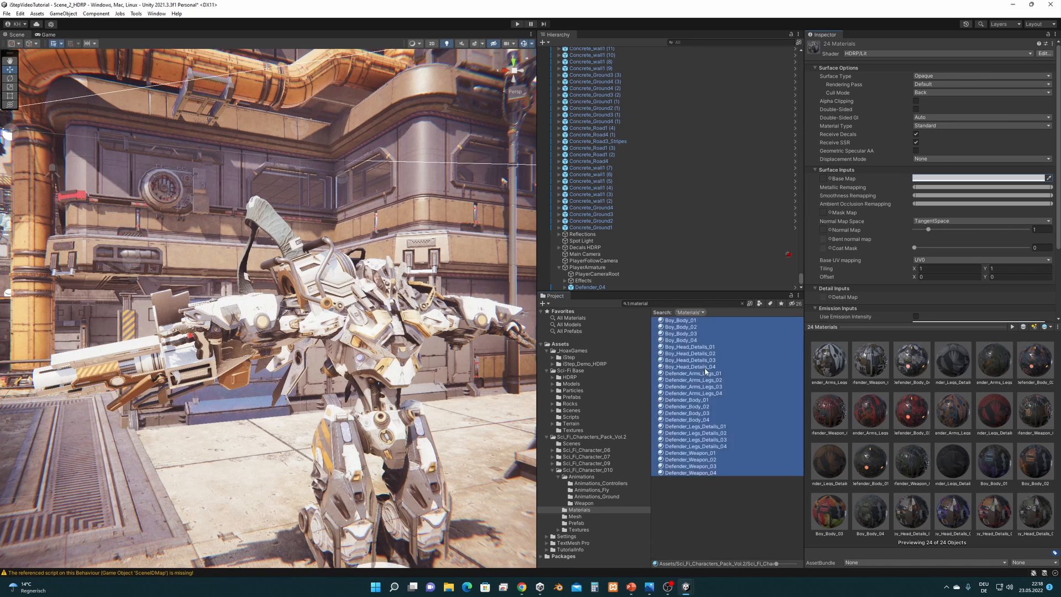
With PlayerArmature selected, start play mode and walk the Defender character up and back down the stairs.
{"action": "scroll", "coordinate": [442, 354], "scroll_direction": "down", "scroll_amount": 2}
{"action": "middle_click_drag", "start_coordinate": [442, 353], "coordinate": [395, 318]}
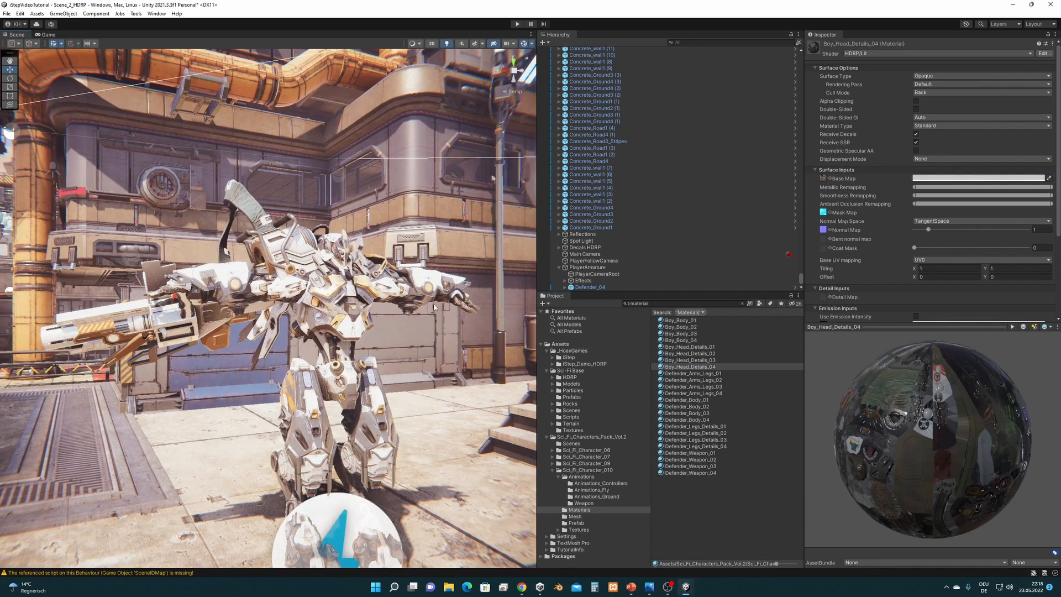
{"action": "left_click", "coordinate": [587, 267]}
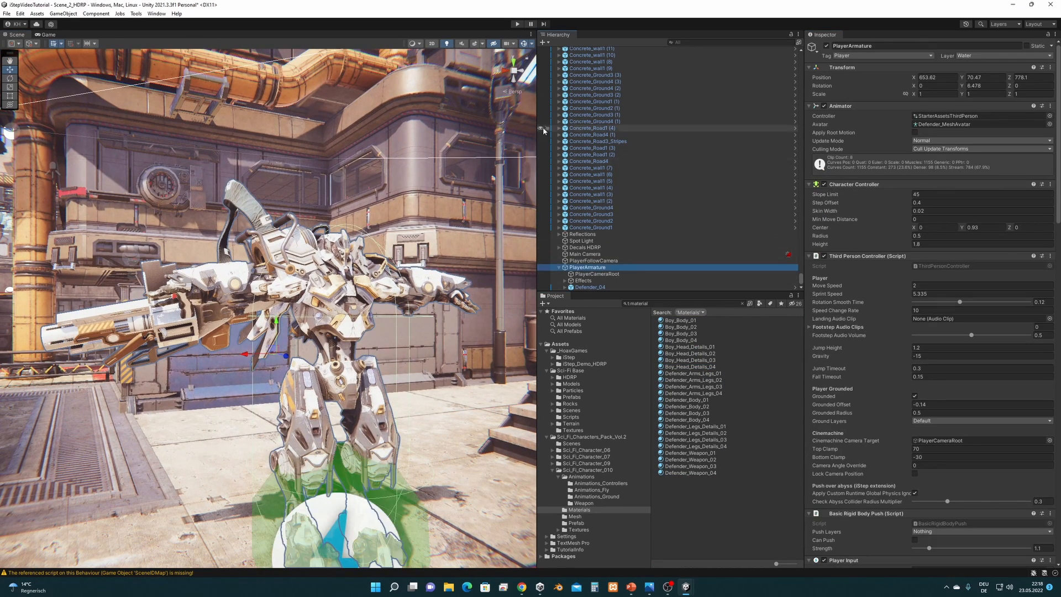
{"action": "left_click", "coordinate": [517, 24]}
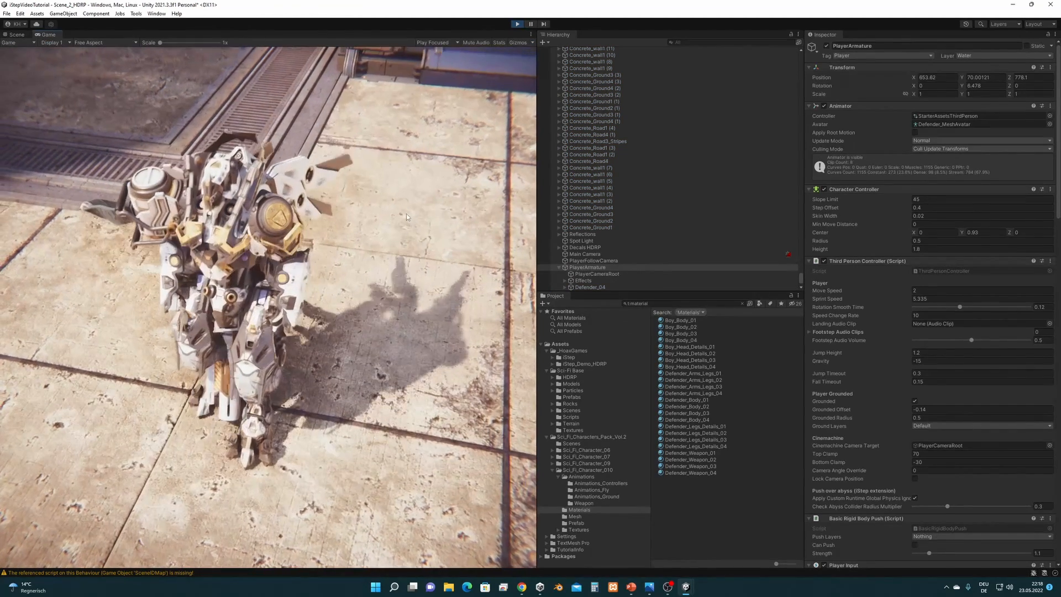
{"action": "left_click", "coordinate": [406, 214]}
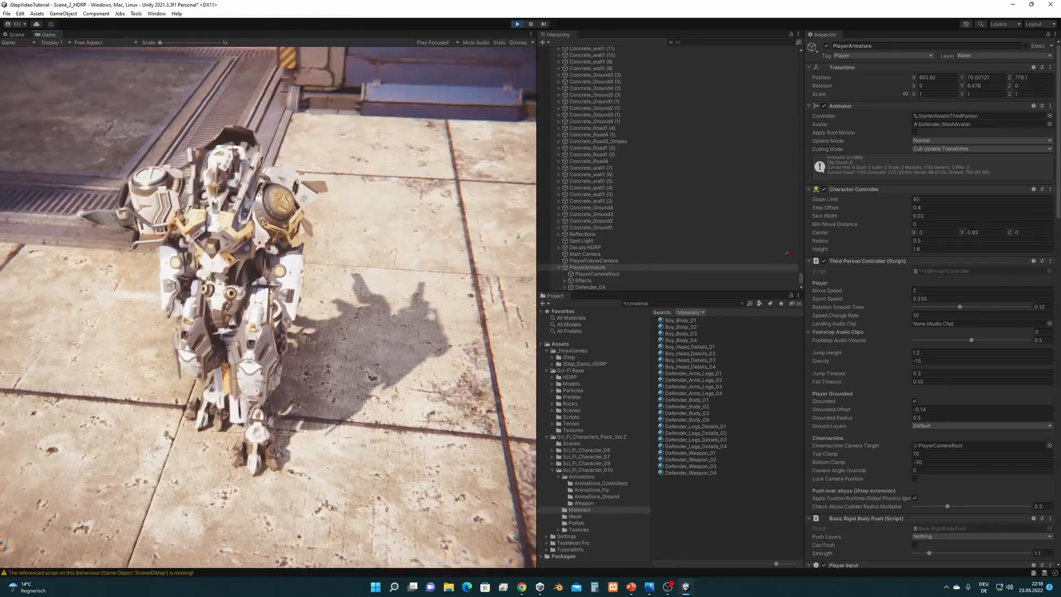
{"action": "key", "text": "s"}
{"action": "key", "text": "a"}
{"action": "key", "text": "w"}
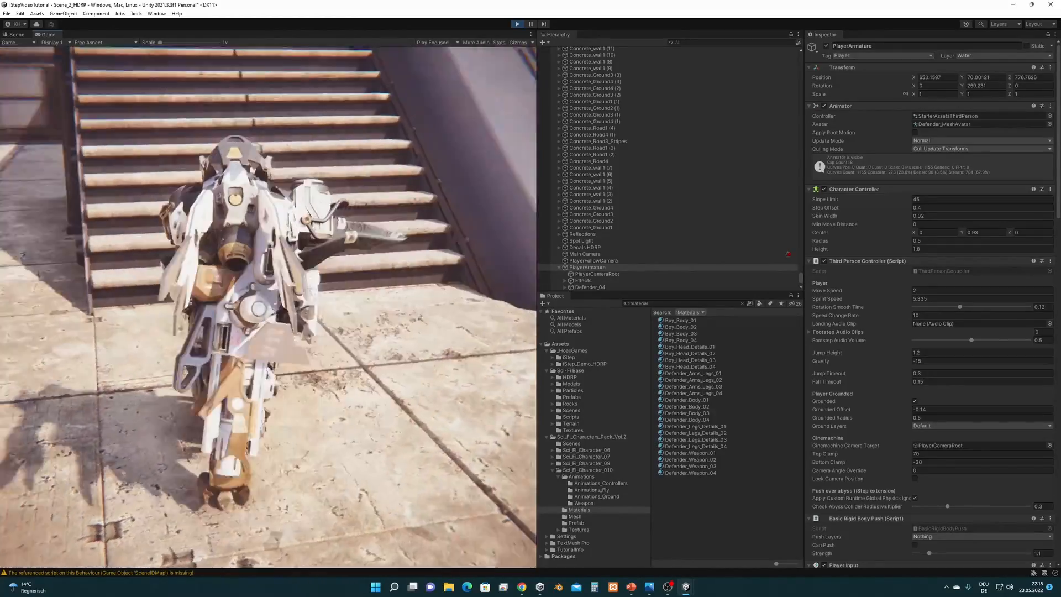
{"action": "key", "text": "w"}
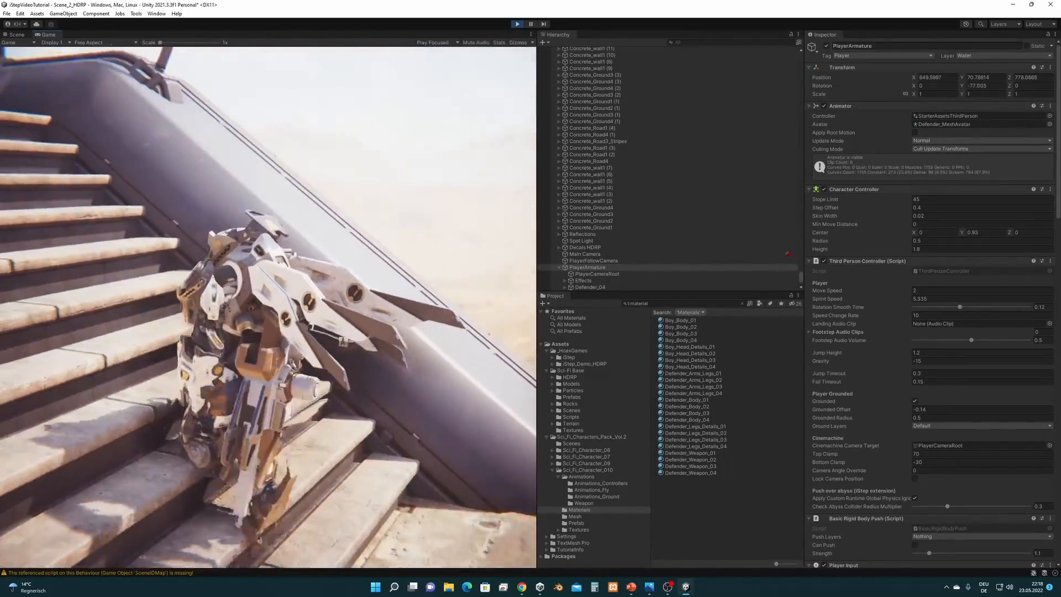
{"action": "key", "text": "s"}
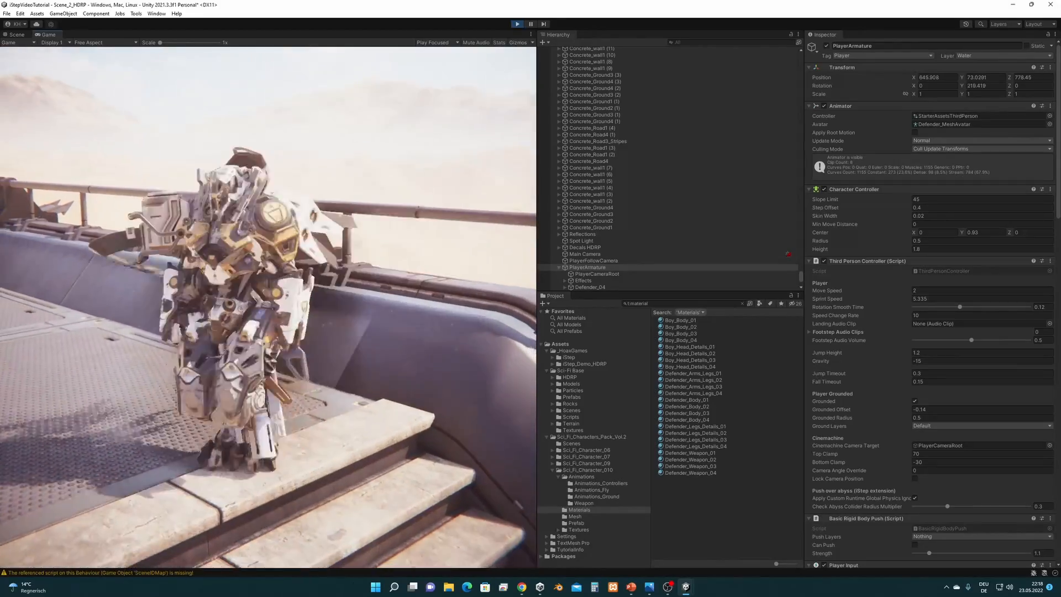
{"action": "key", "text": "s"}
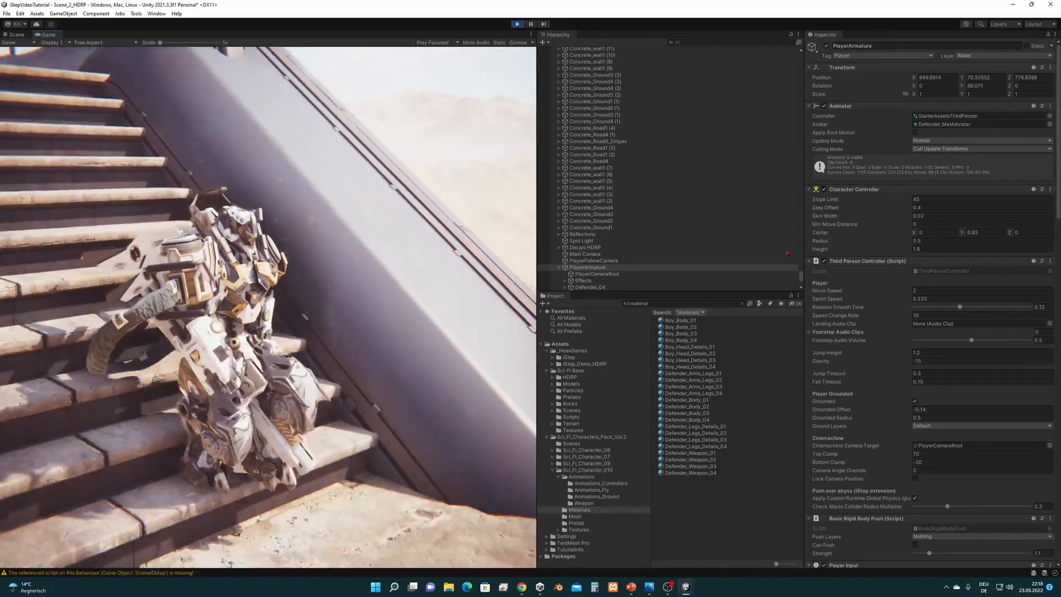
Climb and descend the stairs repeatedly to examine the Defender's foot placement on the steps.
{"action": "key", "text": "w"}
{"action": "key", "text": "s"}
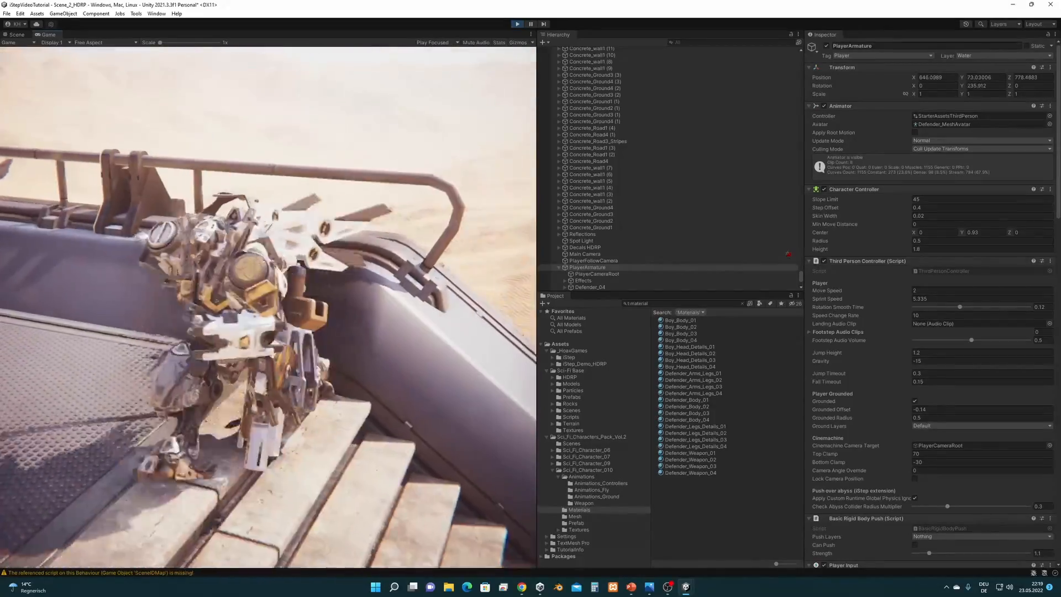
{"action": "key", "text": "a"}
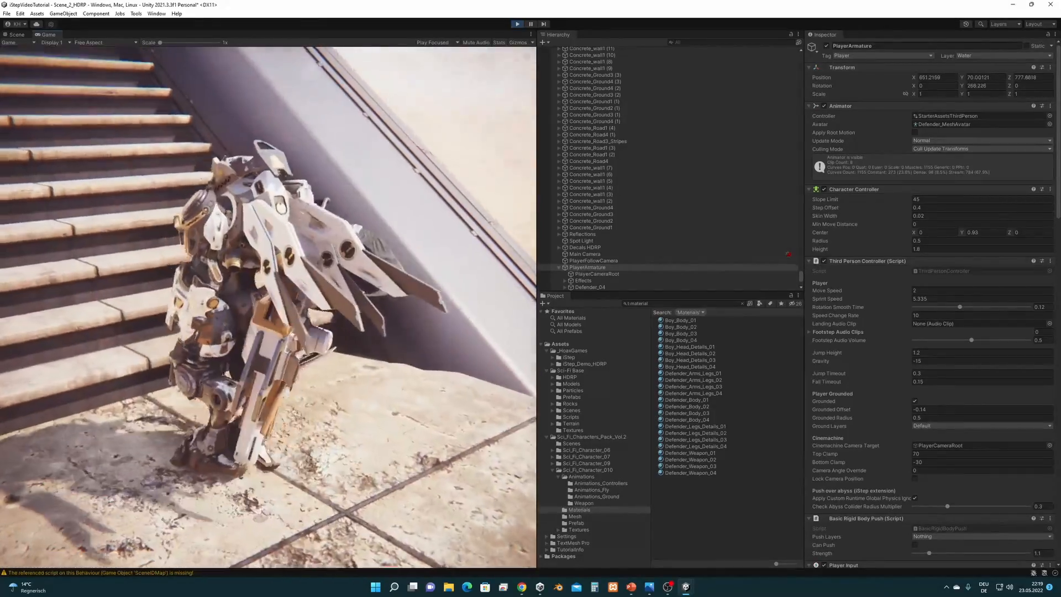
{"action": "key", "text": "w"}
{"action": "key", "text": "d"}
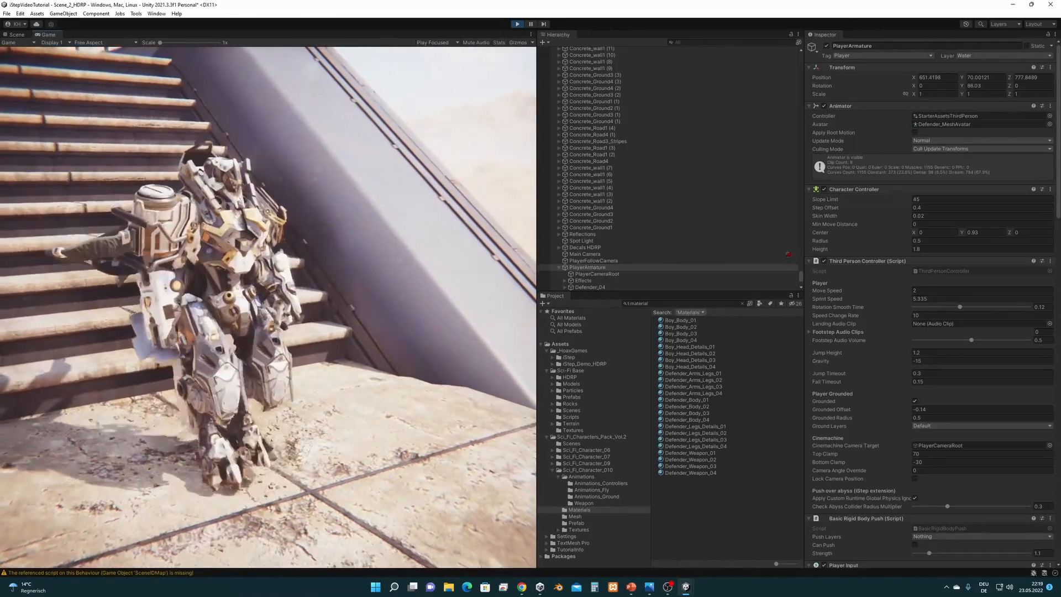
{"action": "key", "text": "w"}
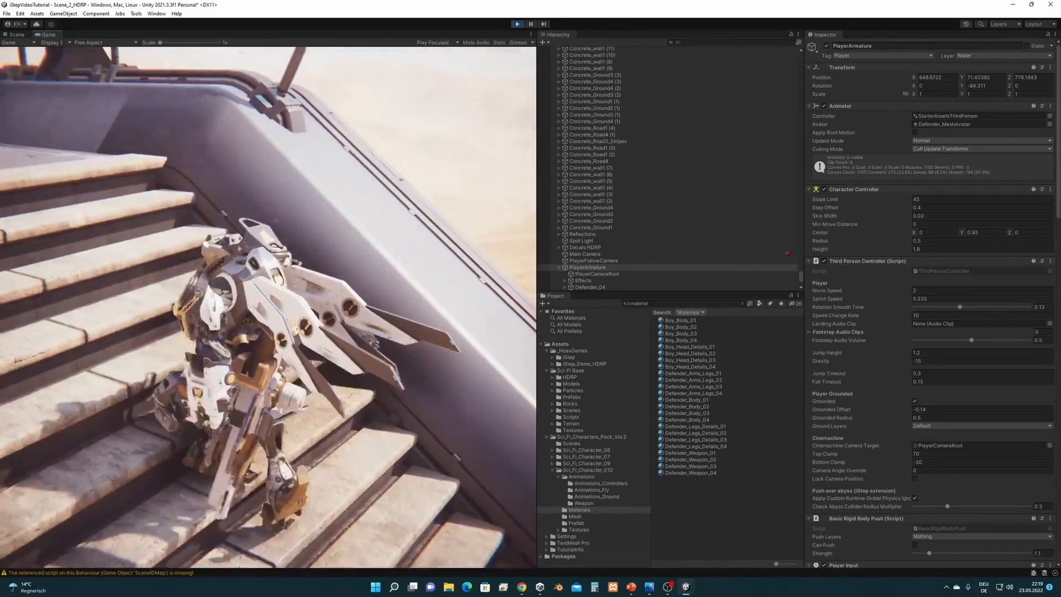
{"action": "key", "text": "d"}
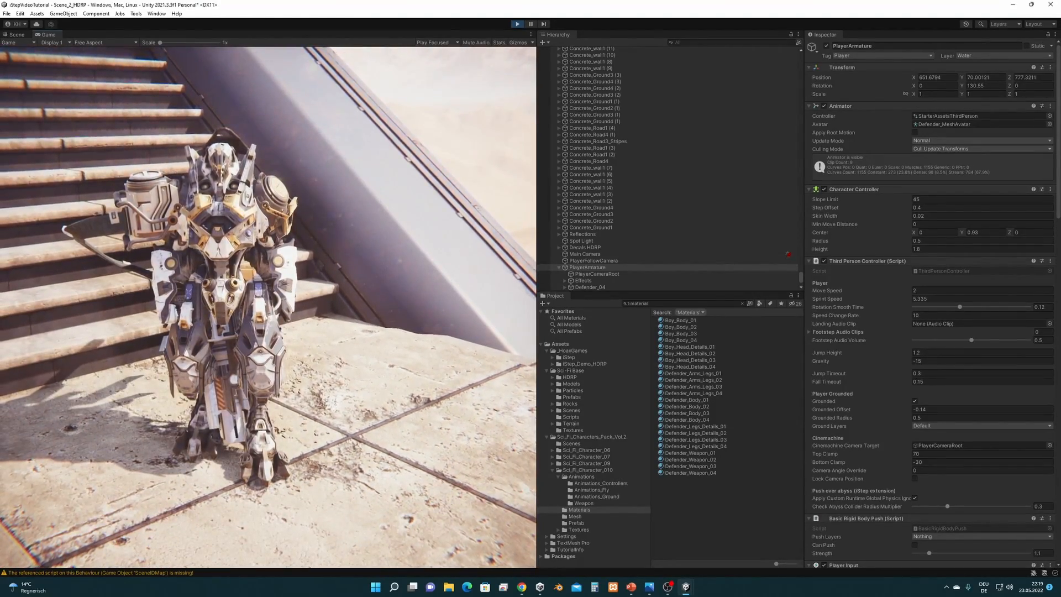
Move and turn the Defender around the open ground and the staircase to examine its walking, turning and standing poses.
{"action": "key", "text": "a"}
{"action": "key", "text": "s"}
{"action": "key", "text": "a"}
{"action": "key", "text": "a"}
{"action": "key", "text": "s"}
{"action": "key", "text": "d"}
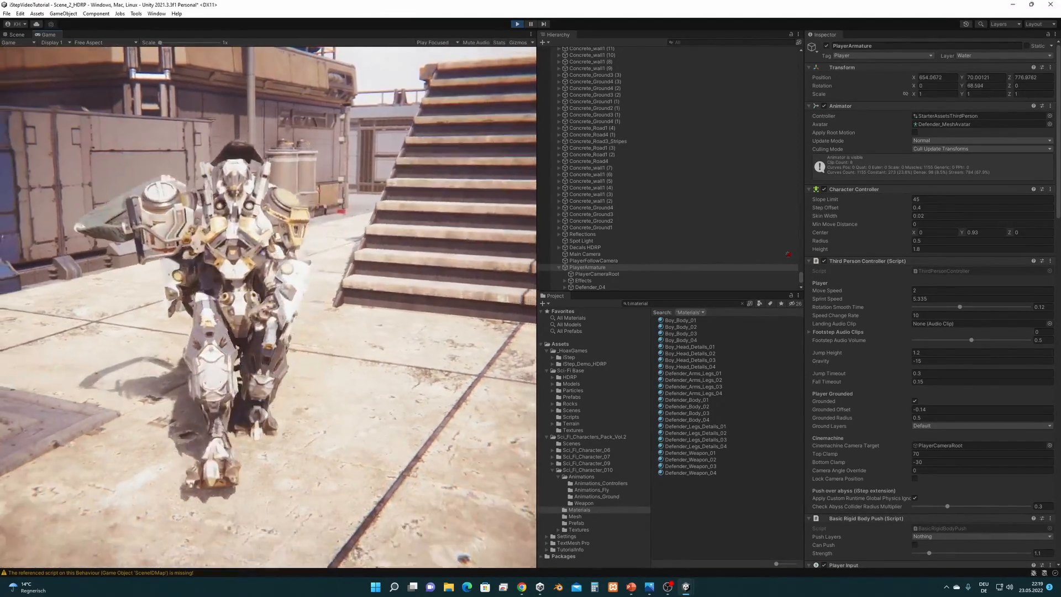
{"action": "key", "text": "a"}
{"action": "key", "text": "d"}
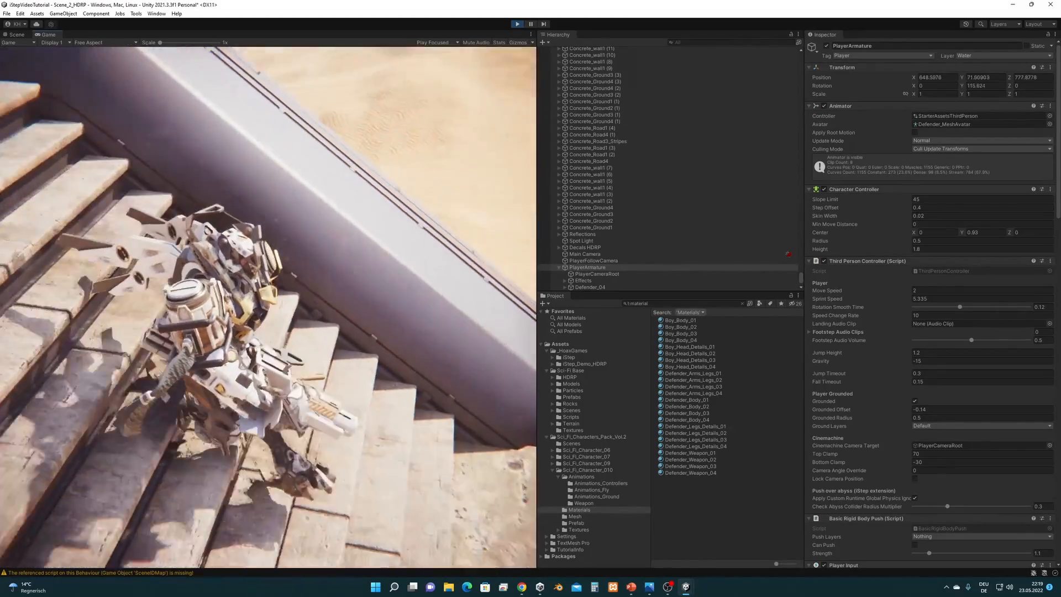
{"action": "key", "text": "s"}
{"action": "key", "text": "a"}
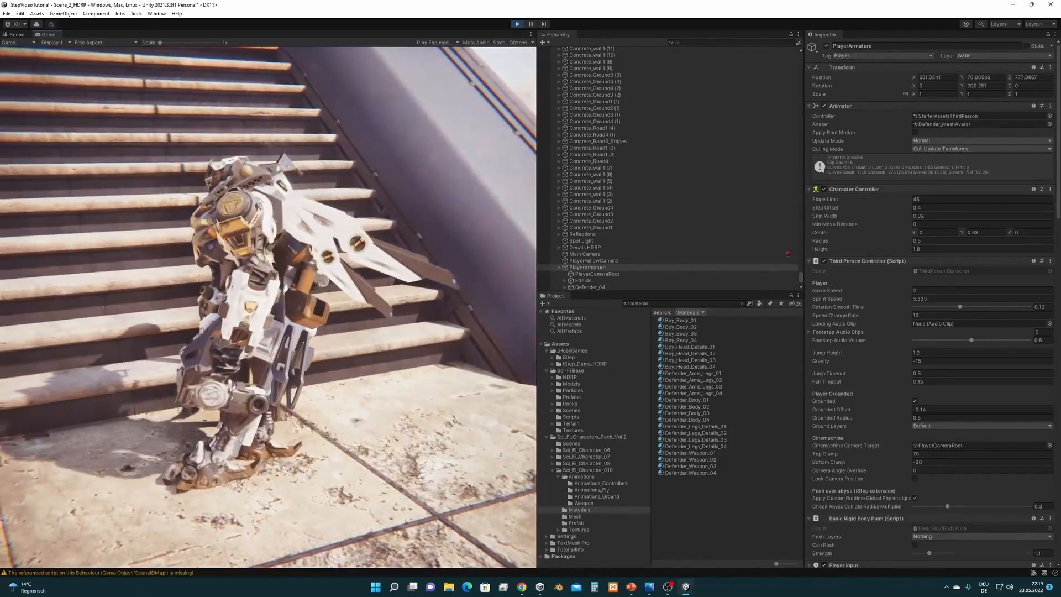
{"action": "key", "text": "d"}
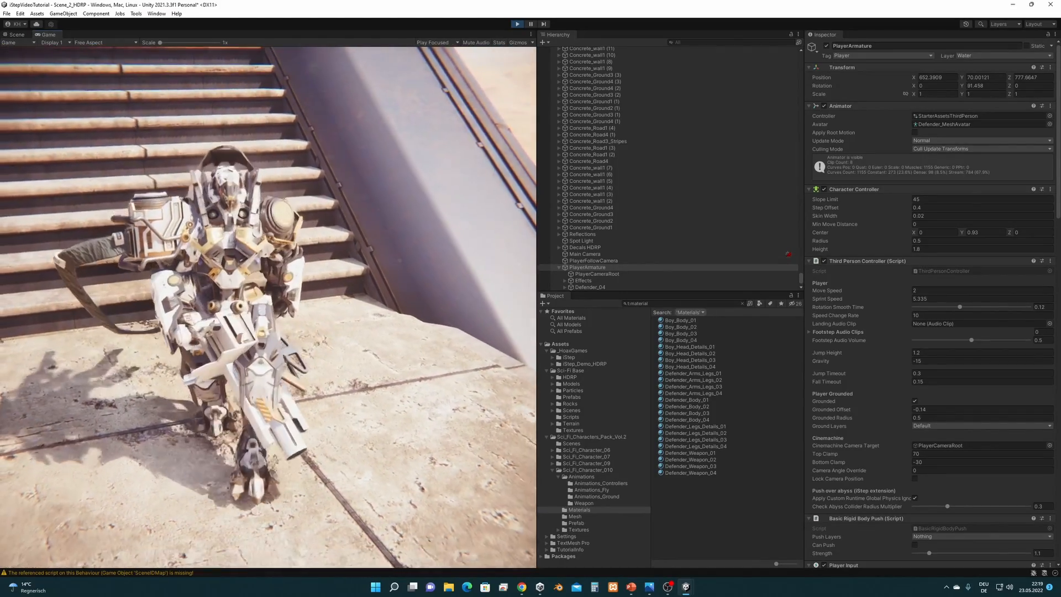
{"action": "key", "text": "a"}
{"action": "key", "text": "d"}
{"action": "key", "text": "s"}
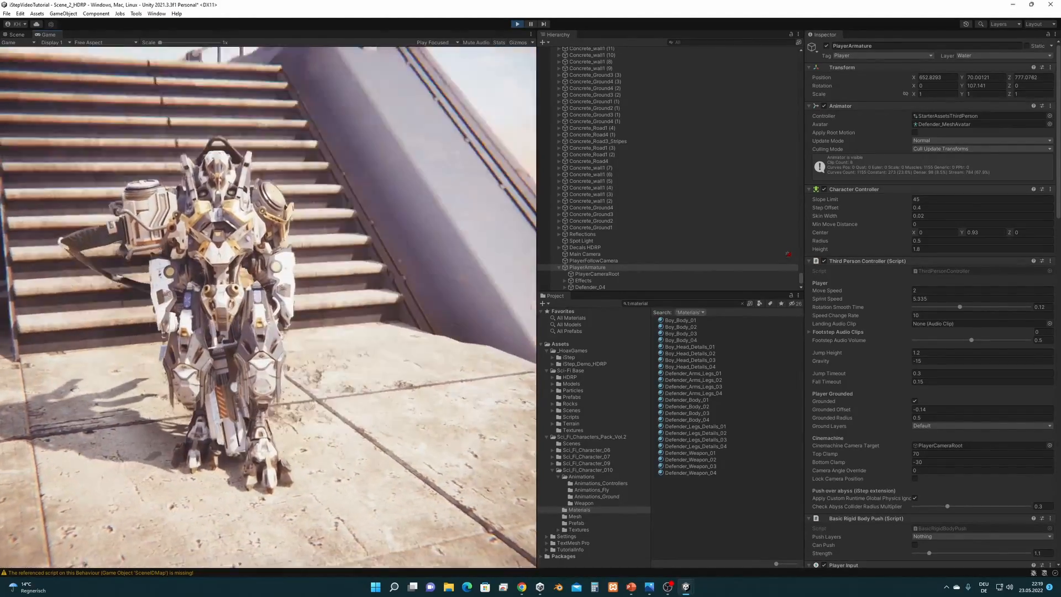
Exit play mode and open the settings2.png reference image of the Foot IK settings in Photos.
{"action": "key", "text": "super"}
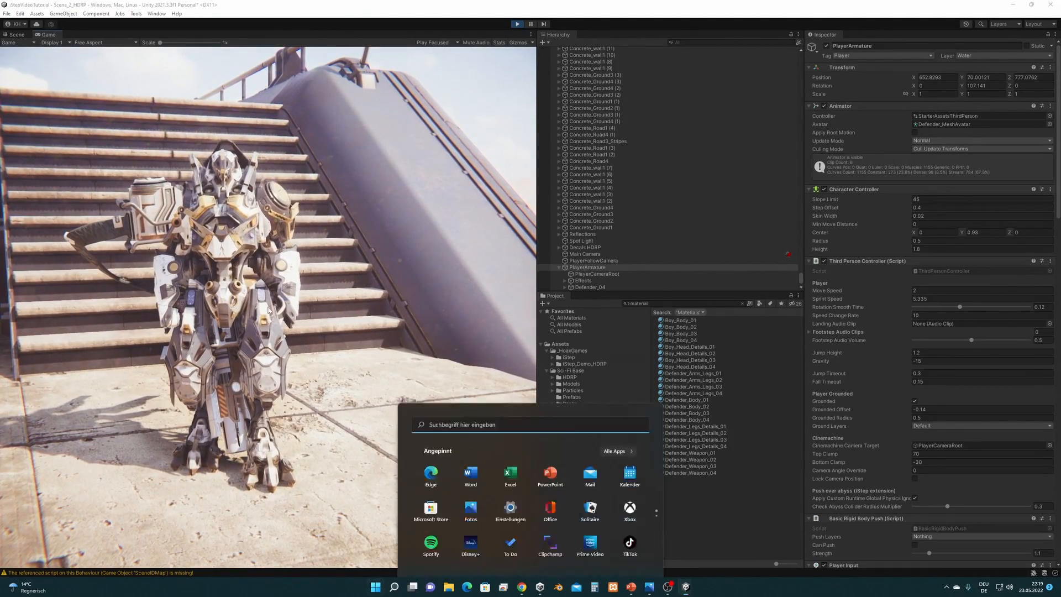
{"action": "left_click", "coordinate": [516, 25]}
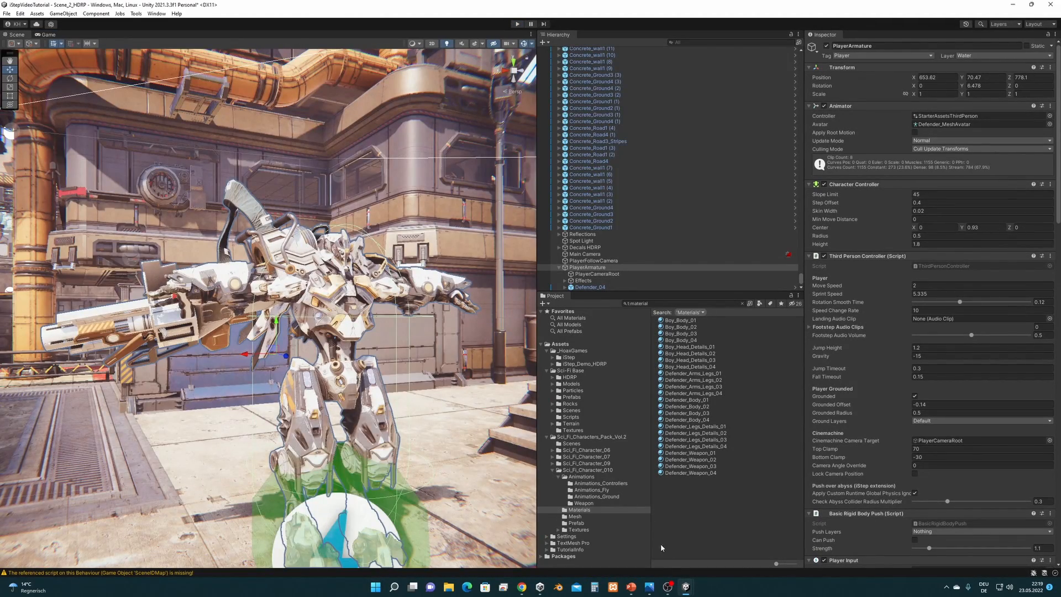
{"action": "mouse_move", "coordinate": [649, 586]}
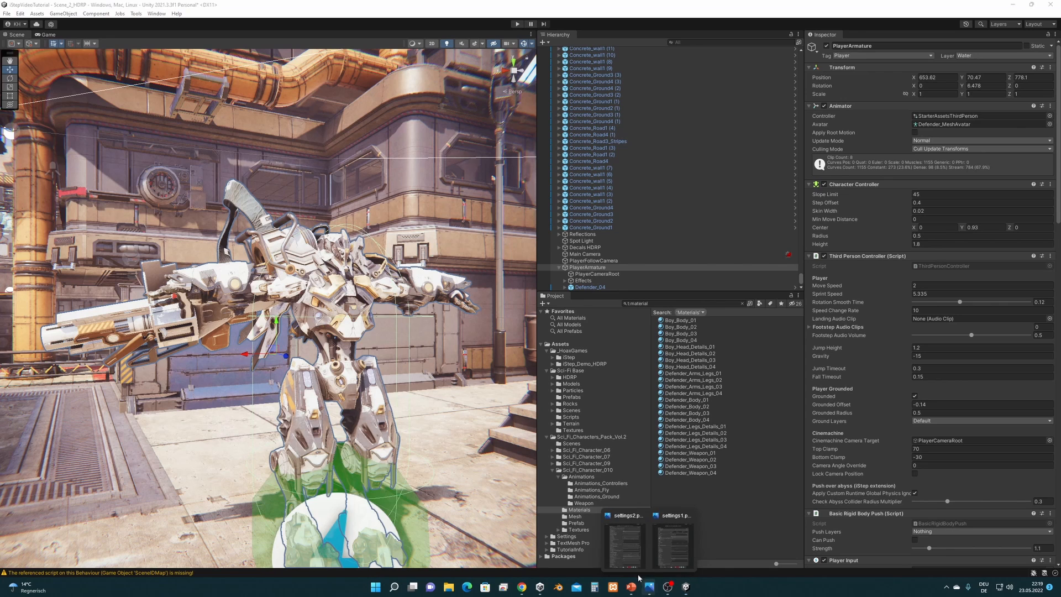
{"action": "left_click", "coordinate": [629, 561]}
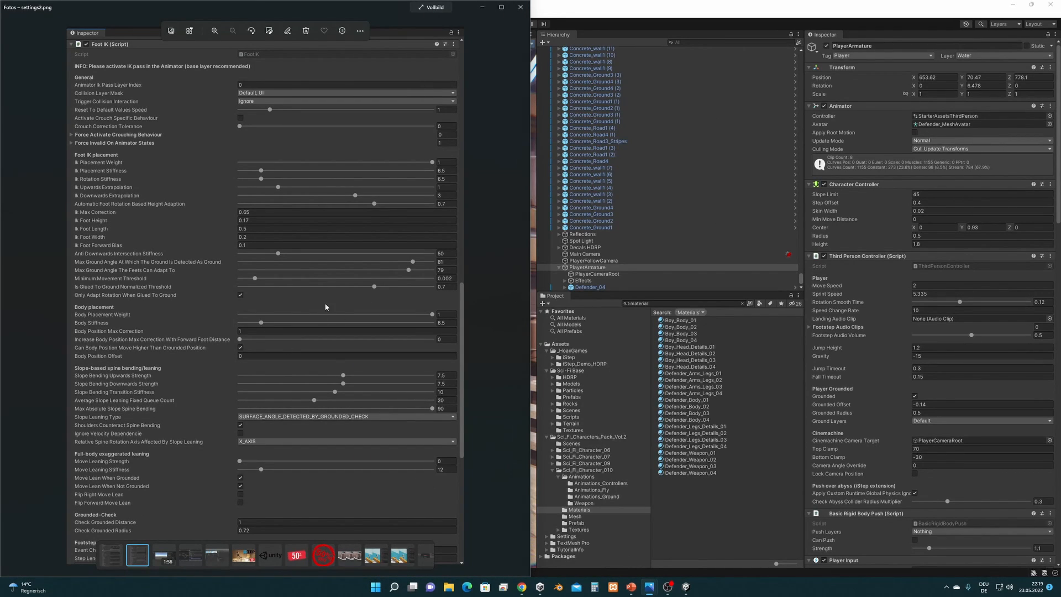
Show settings1.png in Photos beside the Unity window and resize Unity's layout to give PlayerArmature's component settings more room.
{"action": "mouse_move", "coordinate": [650, 586]}
{"action": "left_click", "coordinate": [674, 549]}
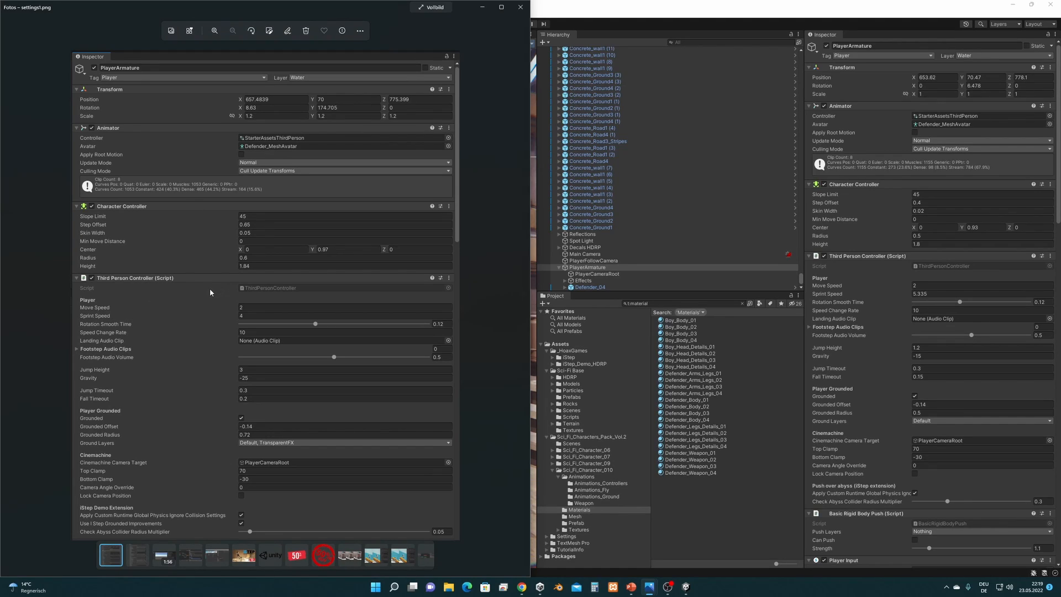
{"action": "left_click_drag", "start_coordinate": [611, 4], "coordinate": [1060, 77]}
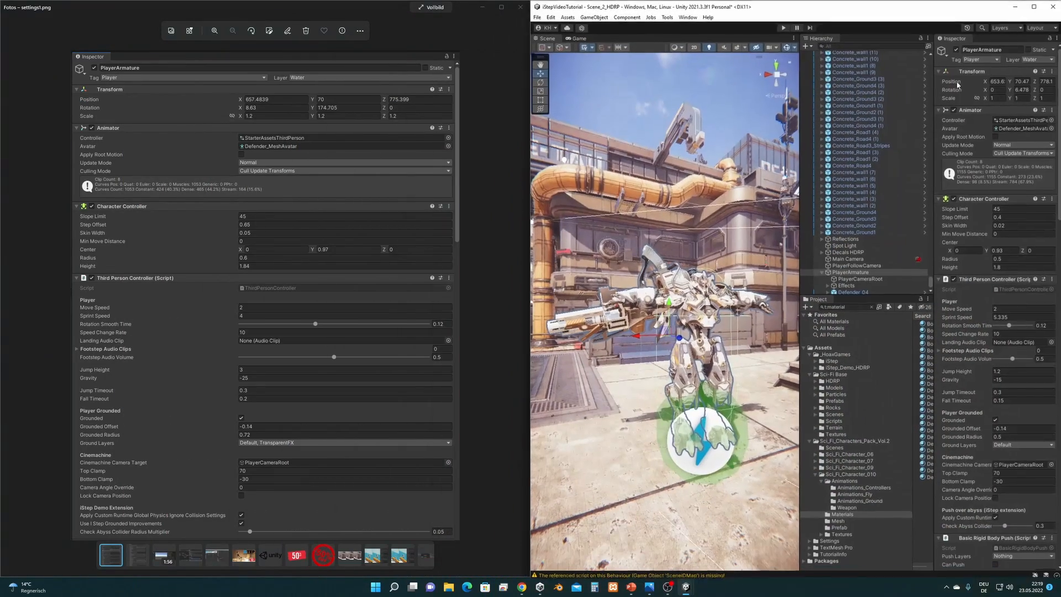
{"action": "left_click_drag", "start_coordinate": [802, 230], "coordinate": [667, 232]}
{"action": "left_click_drag", "start_coordinate": [932, 246], "coordinate": [861, 246]}
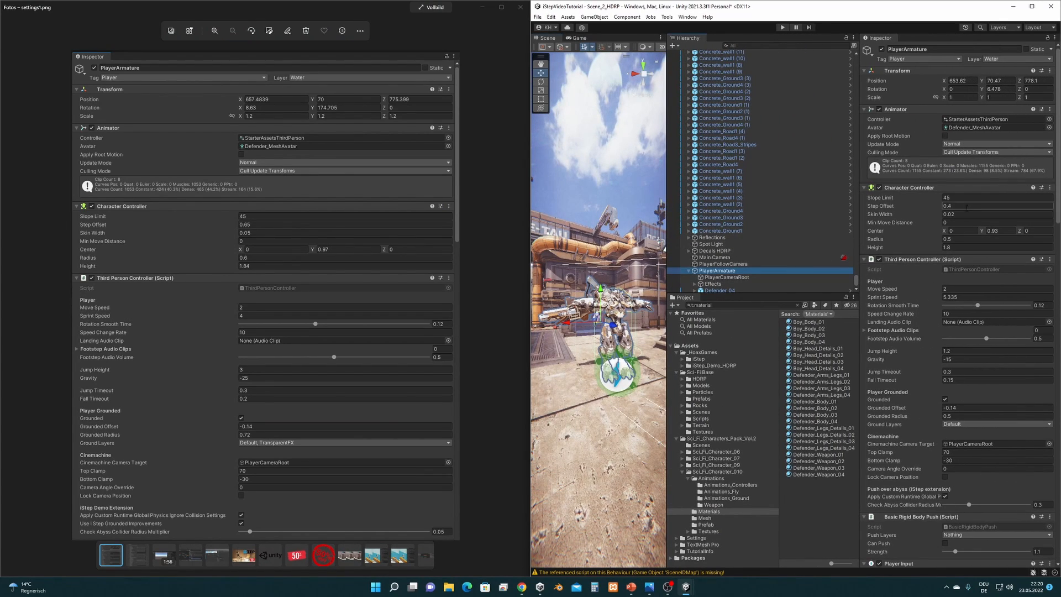
In PlayerArmature's Character Controller, set Step Offset to 0.65 and Skin Width to 0.05.
{"action": "left_click", "coordinate": [998, 207]}
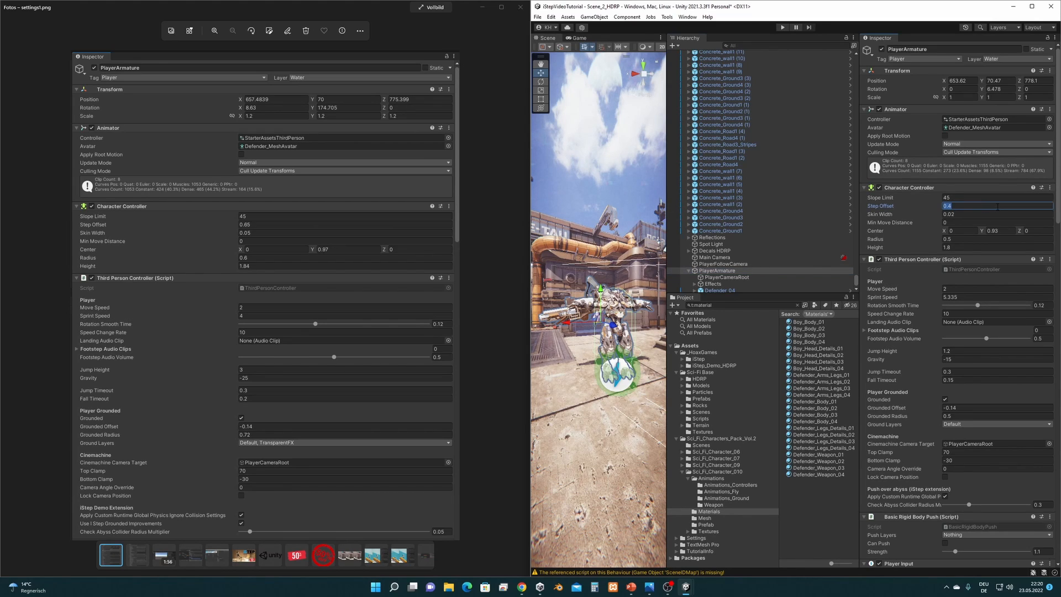
{"action": "type", "text": "0.65"}
{"action": "key", "text": "Tab"}
{"action": "type", "text": "0"}
{"action": "type", "text": ",05"}
Set the Character Controller's Center Y to 0.97, Radius to 0.6 and Height to 1.84.
{"action": "key", "text": "Tab"}
{"action": "key", "text": "Tab"}
{"action": "key", "text": "Tab"}
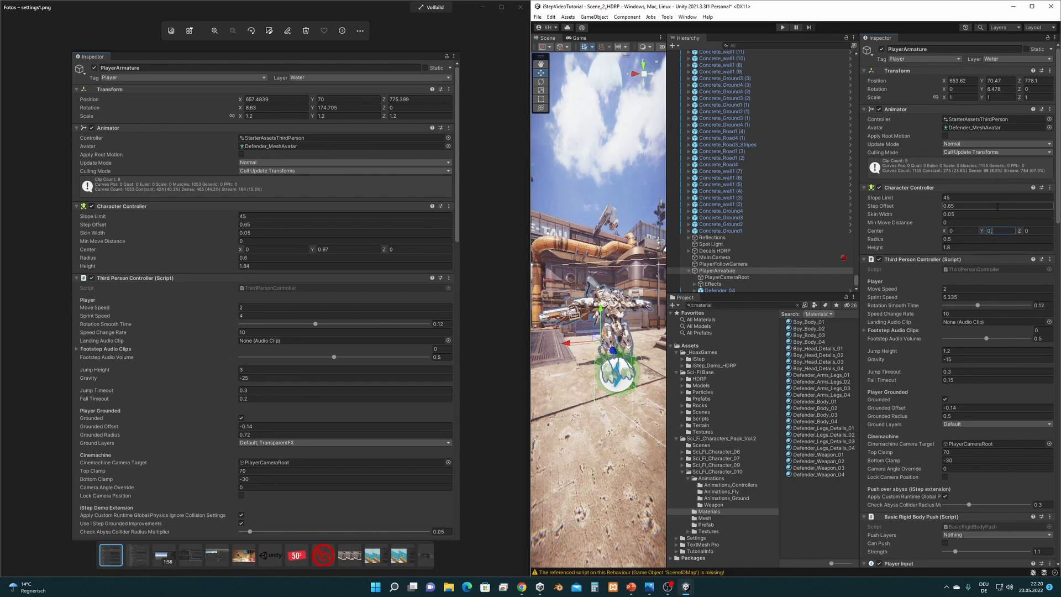
{"action": "type", "text": "0.97"}
{"action": "key", "text": "Tab"}
{"action": "key", "text": "Tab"}
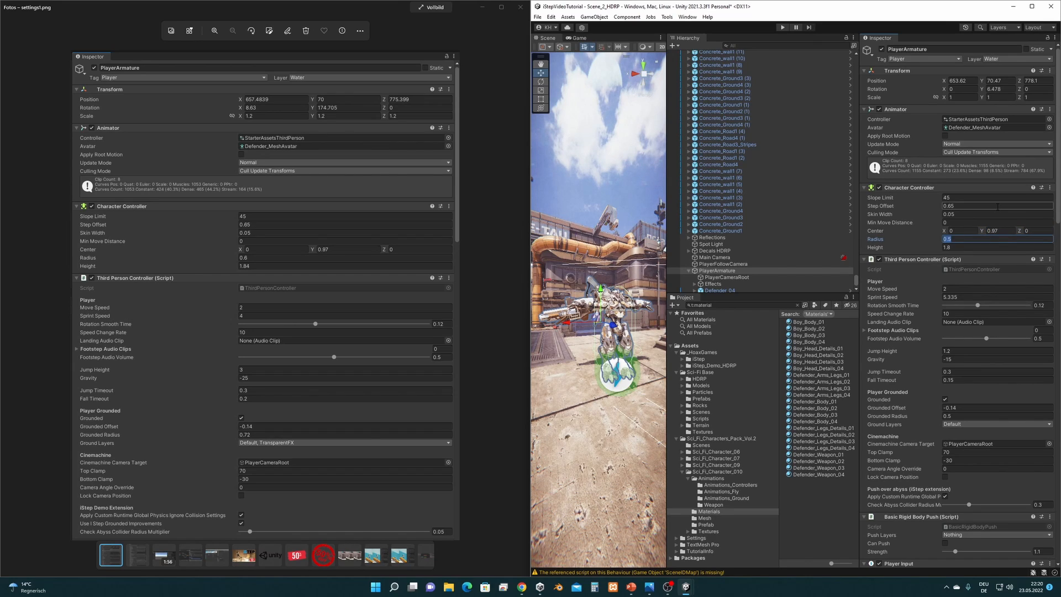
{"action": "type", "text": "0,6"}
{"action": "key", "text": "Tab"}
{"action": "type", "text": "1"}
{"action": "type", "text": ",84"}
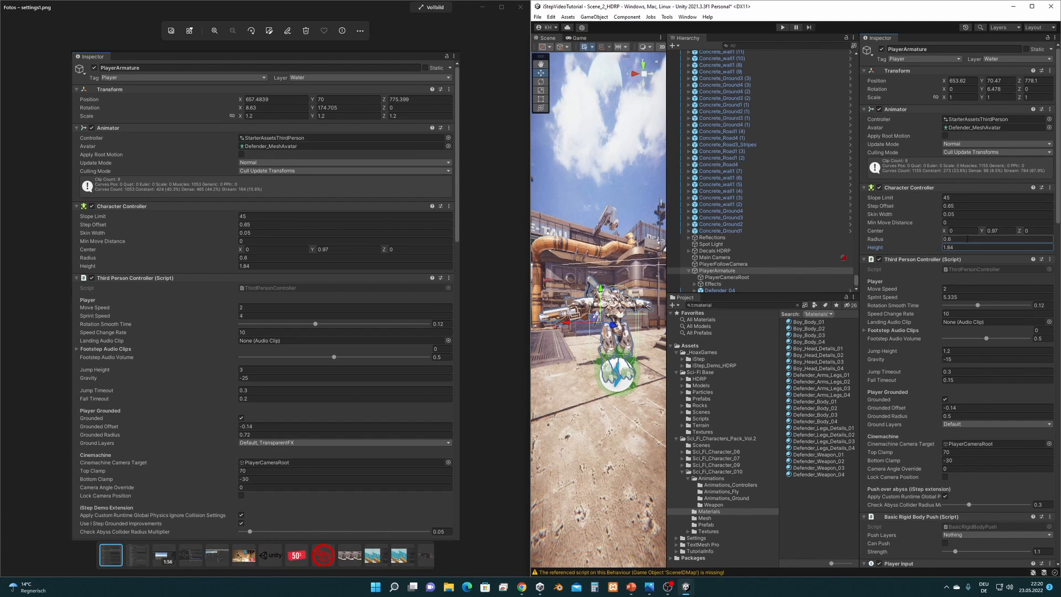
In the Third Person Controller, set Sprint Speed to 4, Jump Height to 3 and Gravity to -25.
{"action": "left_click", "coordinate": [963, 297]}
{"action": "type", "text": "4"}
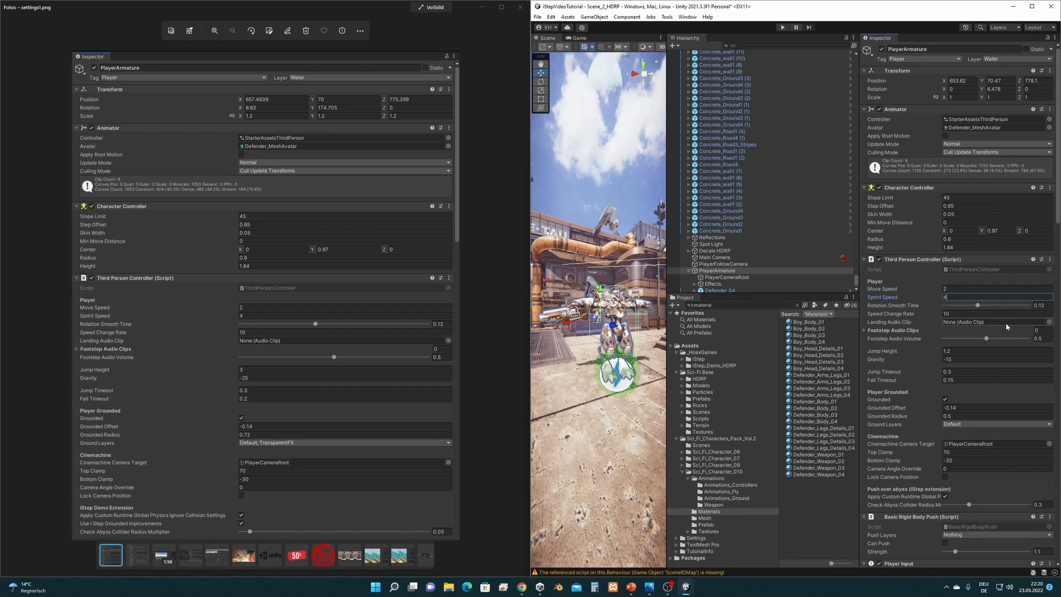
{"action": "left_click", "coordinate": [977, 352]}
{"action": "type", "text": "3"}
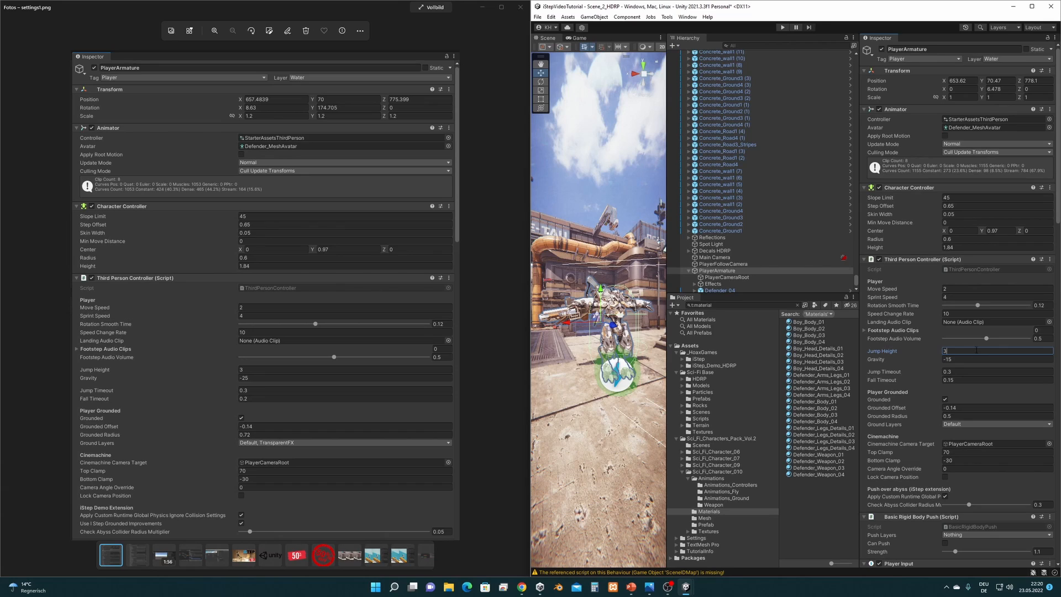
{"action": "left_click", "coordinate": [964, 360]}
{"action": "type", "text": "-25"}
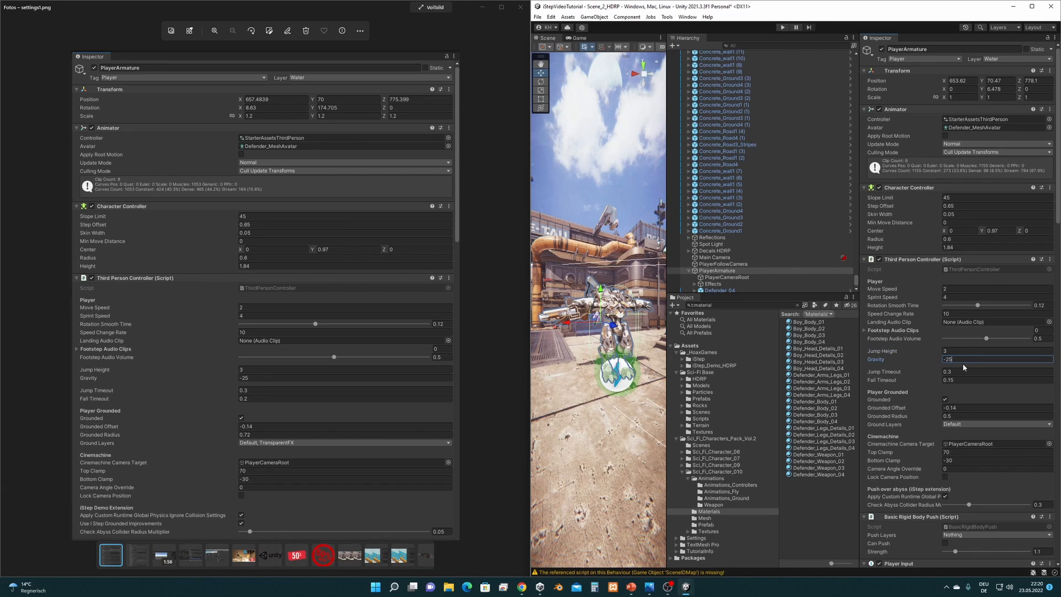
Set the Third Person Controller's Fall Timeout to 0.2 and Grounded Radius to 0.72.
{"action": "left_click", "coordinate": [975, 381]}
{"action": "type", "text": "0.2"}
{"action": "left_click", "coordinate": [959, 418]}
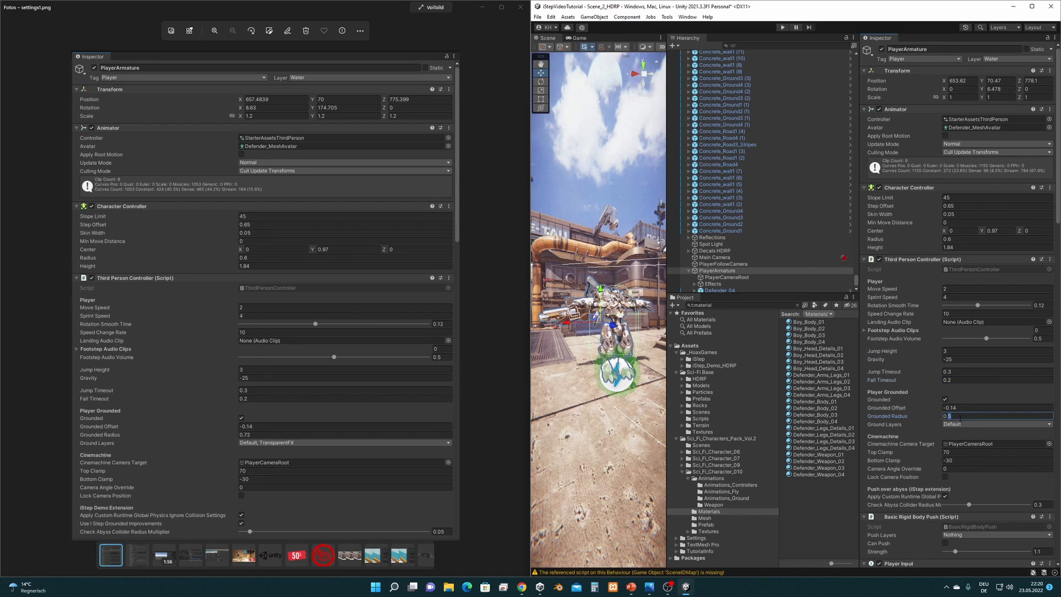
{"action": "type", "text": "0.72"}
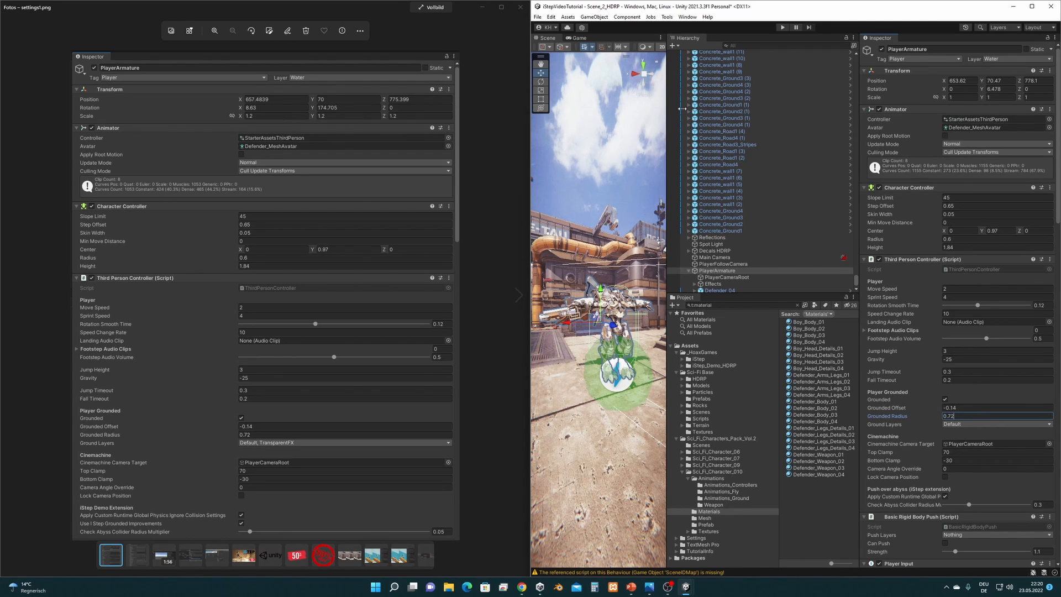
Scale PlayerArmature to 1.2 on the X, Y and Z axes.
{"action": "left_click", "coordinate": [965, 98]}
{"action": "type", "text": ".2"}
{"action": "key", "text": "Return"}
{"action": "key", "text": "Tab"}
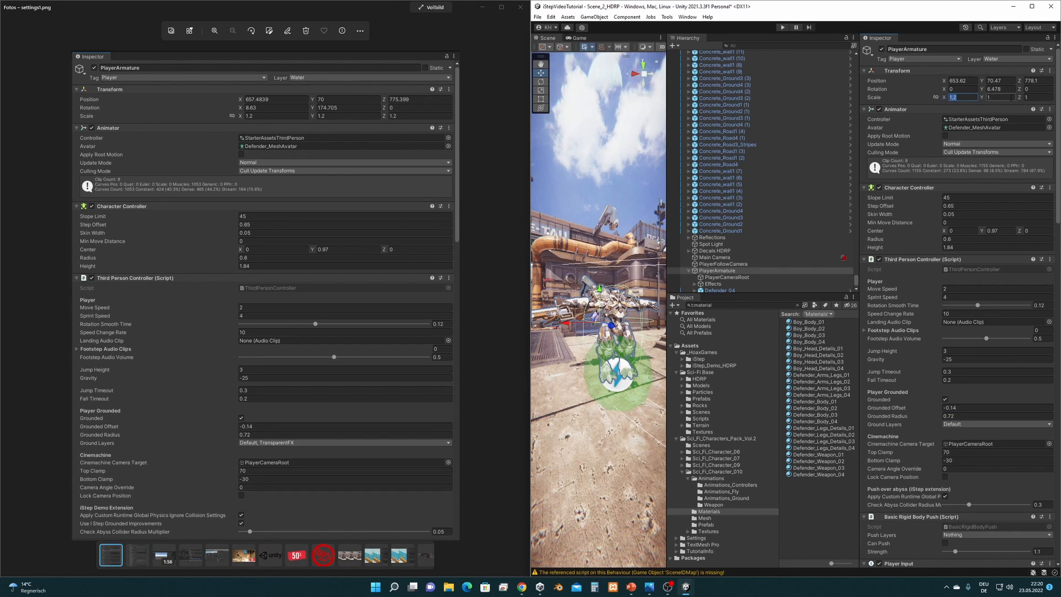
{"action": "type", "text": "1.2"}
{"action": "left_click", "coordinate": [1042, 98]}
{"action": "type", "text": "1,2"}
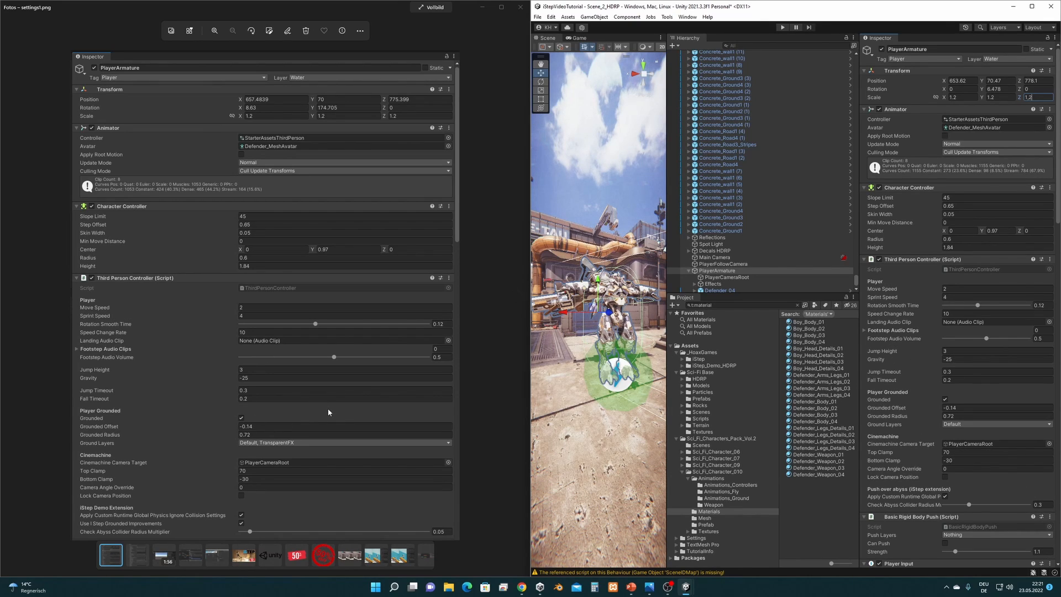
Set Check Abyss Collider Radius Multiplier to 0.1, and bring up the Foot IK component alongside the settings2.png reference.
{"action": "left_click", "coordinate": [1043, 504]}
{"action": "type", "text": "0"}
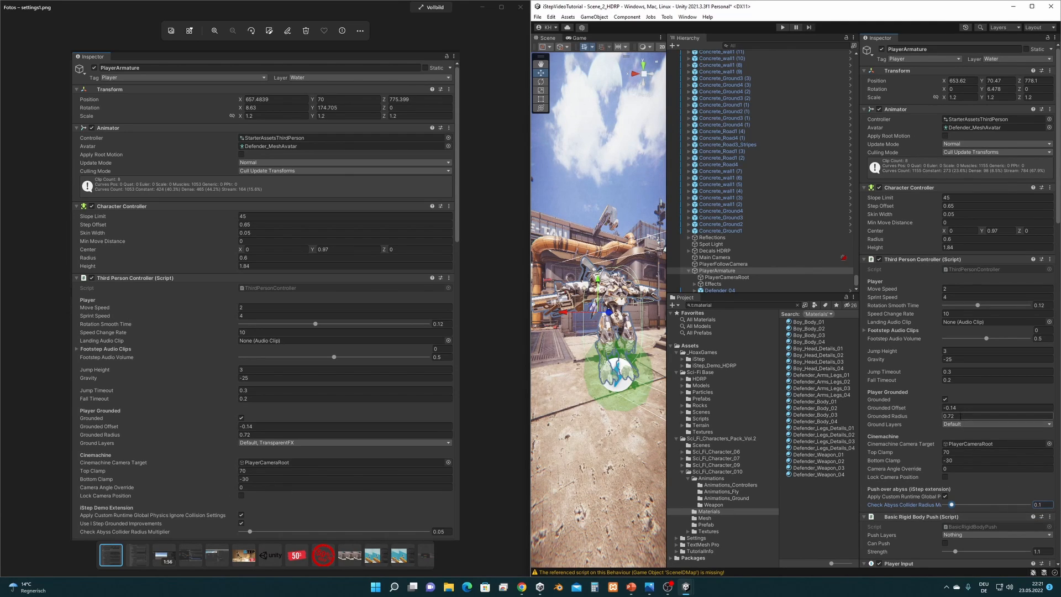
{"action": "left_click", "coordinate": [1057, 288]}
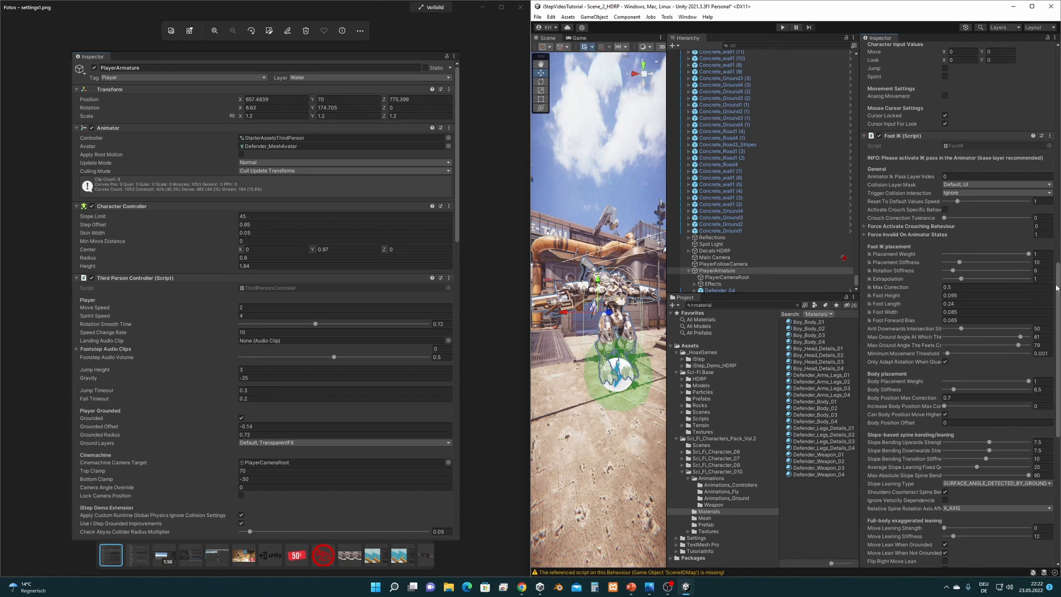
{"action": "left_click_drag", "start_coordinate": [1059, 282], "coordinate": [1058, 304]}
{"action": "left_click", "coordinate": [518, 295]}
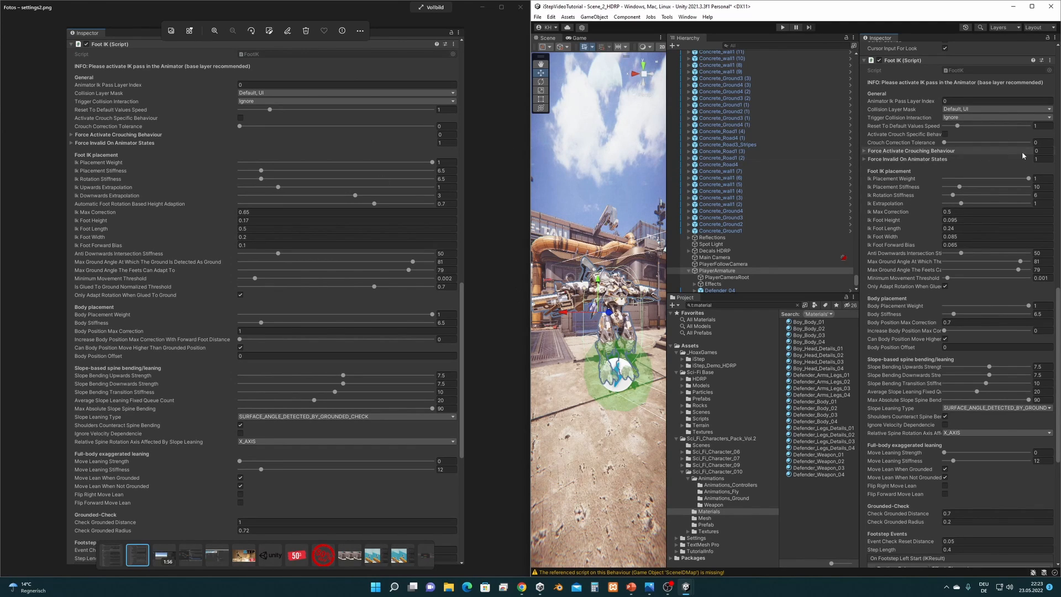
In the Foot IK placement settings, set both Ik Placement Stiffness and Ik Rotation Stiffness to 6.5.
{"action": "left_click", "coordinate": [1040, 187]}
{"action": "type", "text": "6,5"}
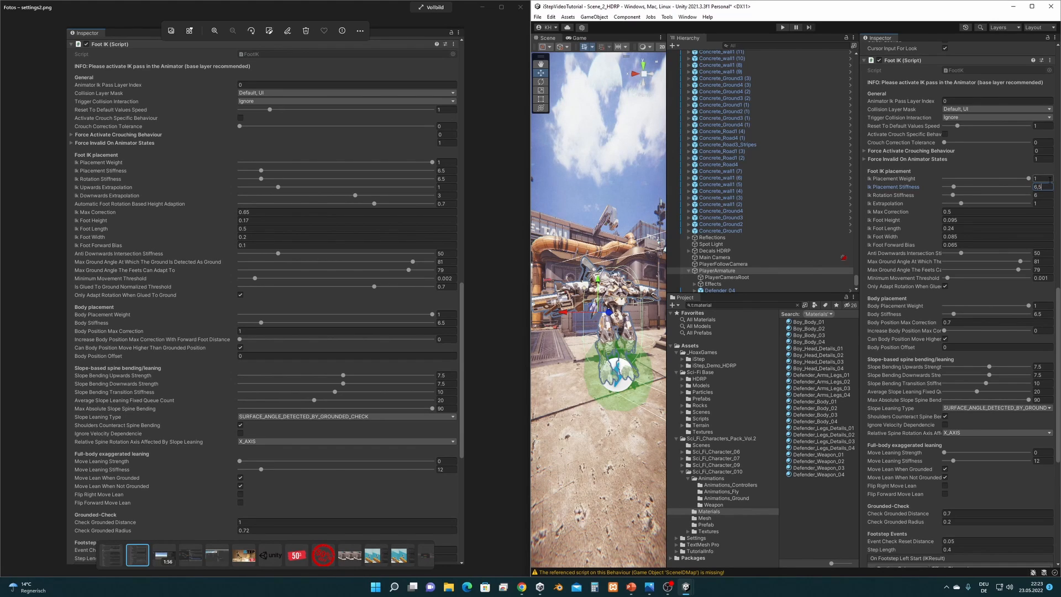
{"action": "left_click", "coordinate": [1044, 195]}
{"action": "type", "text": "6,5"}
Set the Foot IK component's Ik Max Correction to 0.65 and Ik Foot Height to 0.17.
{"action": "mouse_move", "coordinate": [919, 242]}
{"action": "left_click", "coordinate": [968, 211]}
{"action": "type", "text": "0,65"}
{"action": "key", "text": "Tab"}
{"action": "type", "text": "0"}
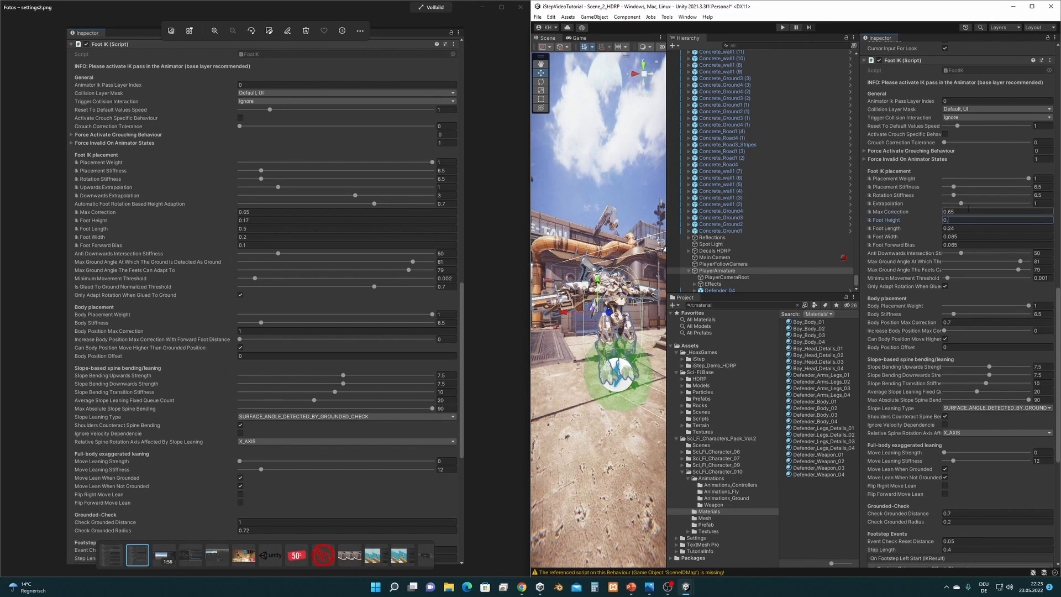
Set Ik Foot Length to 0.5, Ik Foot Width to 0.2 and Ik Foot Forward Bias to 0.1.
{"action": "key", "text": "Tab"}
{"action": "type", "text": "0,5"}
{"action": "key", "text": "Tab"}
{"action": "type", "text": "0,2"}
{"action": "key", "text": "Tab"}
{"action": "type", "text": "0"}
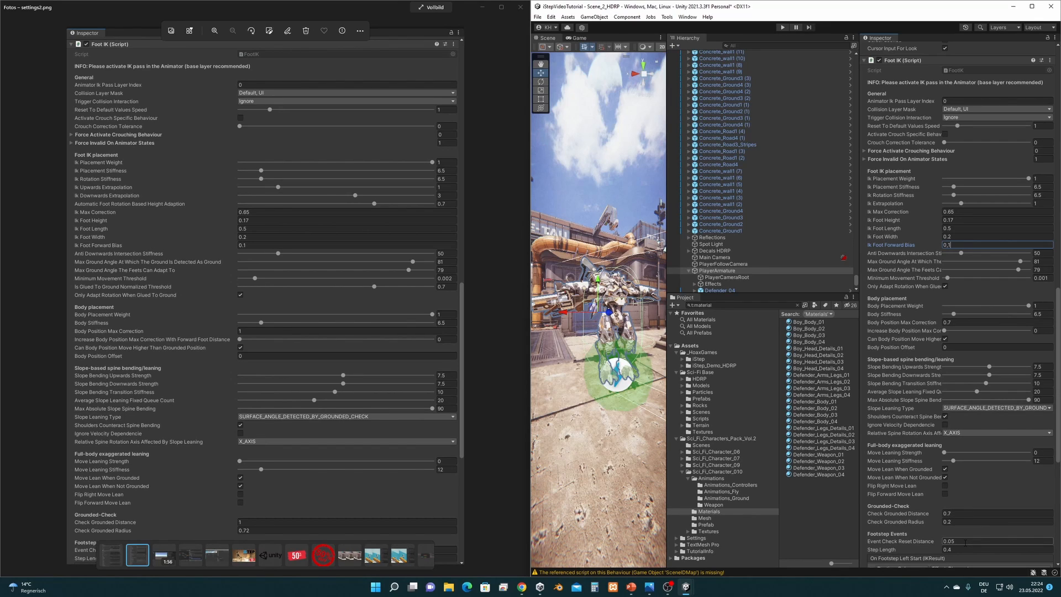
In the Foot IK Grounded-Check settings, set Check Grounded Distance to 1 and Check Grounded Radius to 0.72.
{"action": "left_click", "coordinate": [959, 513]}
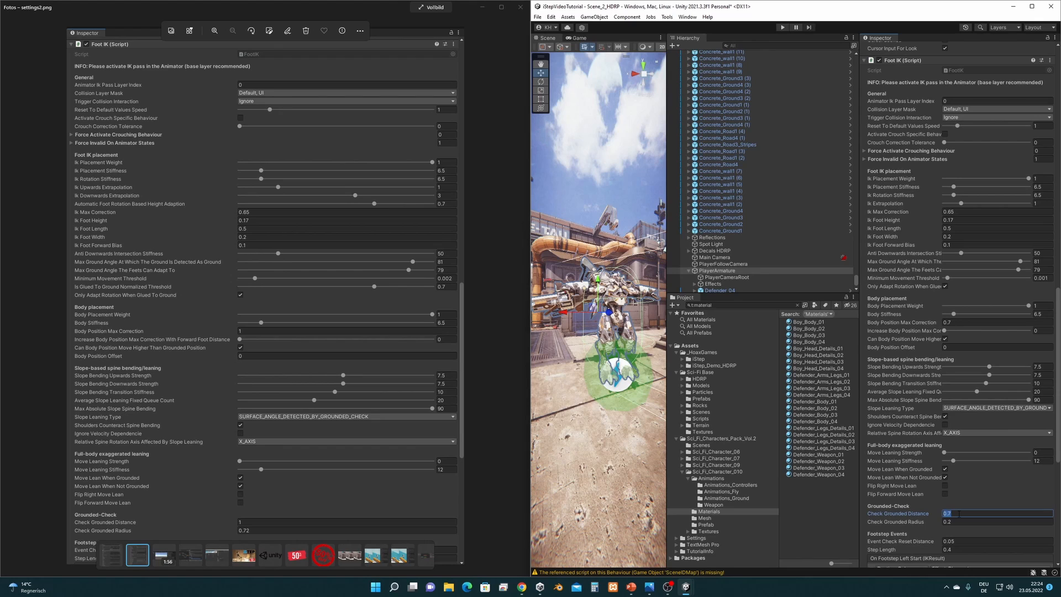
{"action": "type", "text": "1"}
{"action": "left_click", "coordinate": [956, 522]}
{"action": "left_click", "coordinate": [388, 408]}
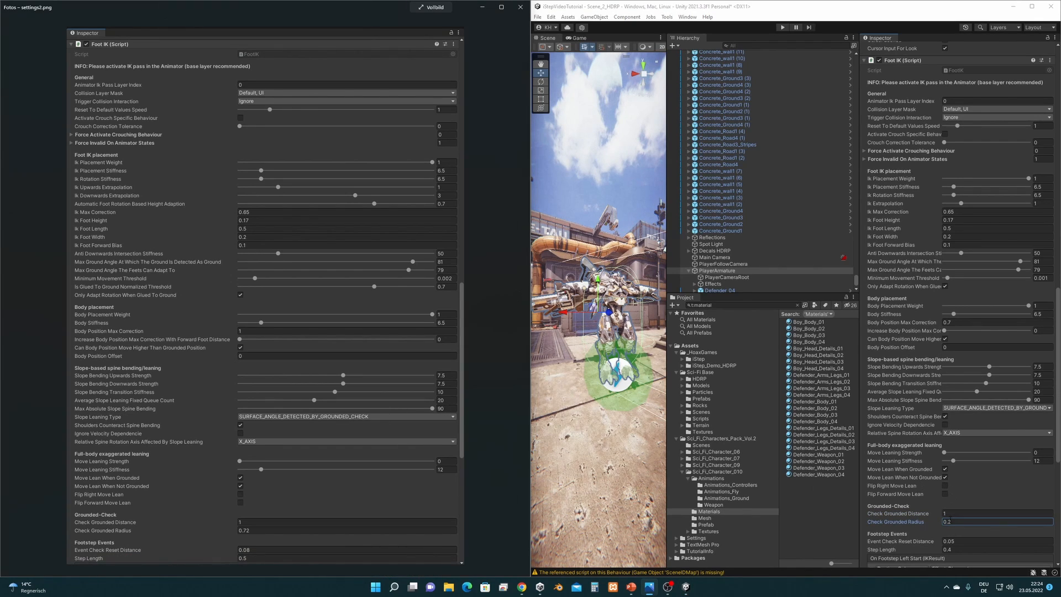
{"action": "type", "text": "0"}
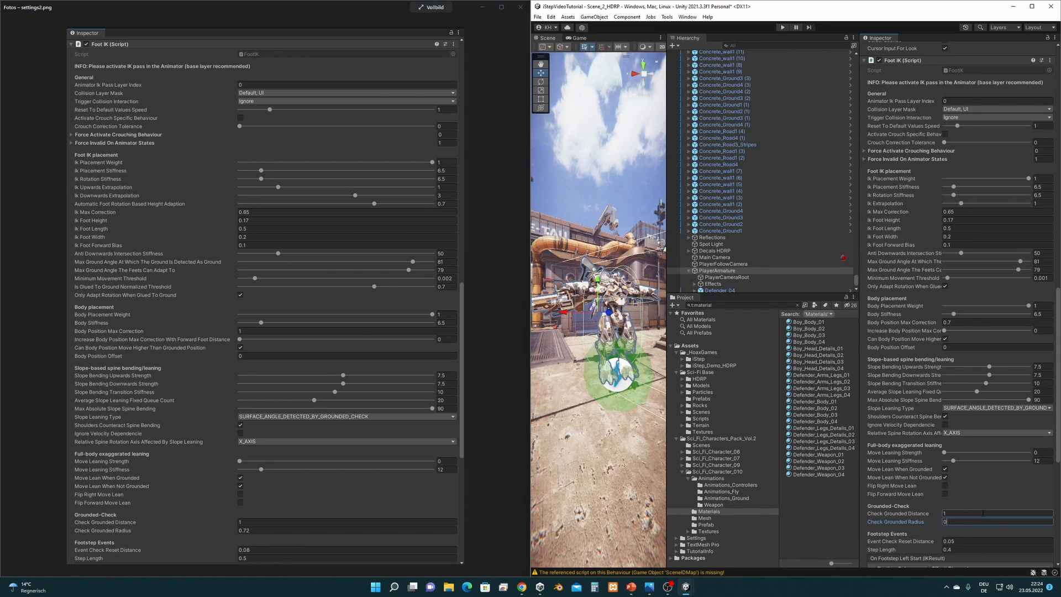
{"action": "type", "text": ".72"}
Under Footstep Events, set Event Check Reset Distance to 0.08 and Step Length to 0.5.
{"action": "left_click", "coordinate": [968, 542]}
{"action": "type", "text": "0.08"}
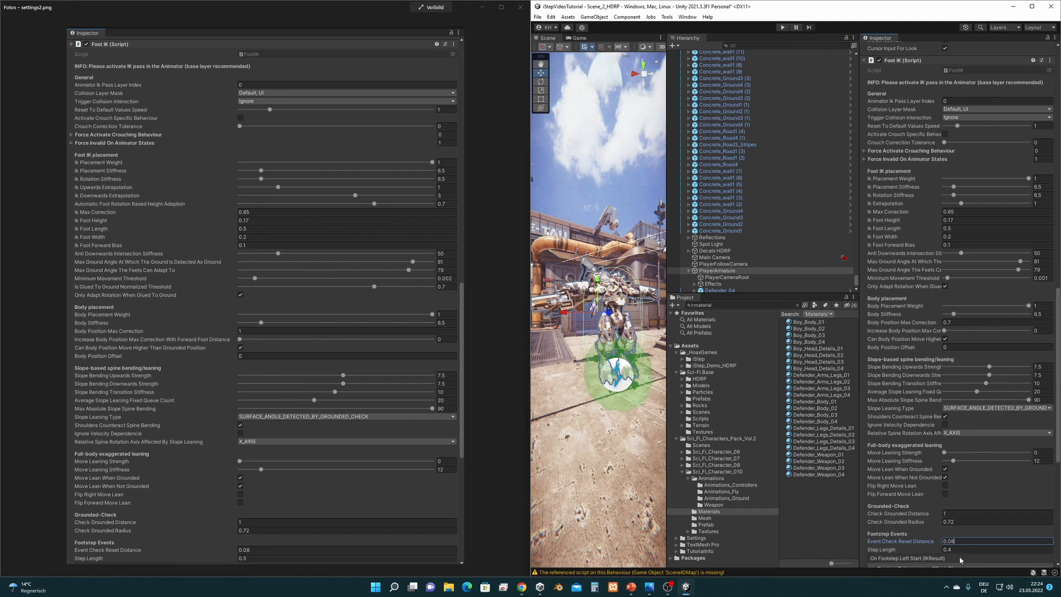
{"action": "left_click", "coordinate": [963, 550]}
{"action": "type", "text": "0.5"}
Close the reference image, maximize the Unity window and rearrange its layout for a wider scene view.
{"action": "left_click", "coordinate": [515, 11]}
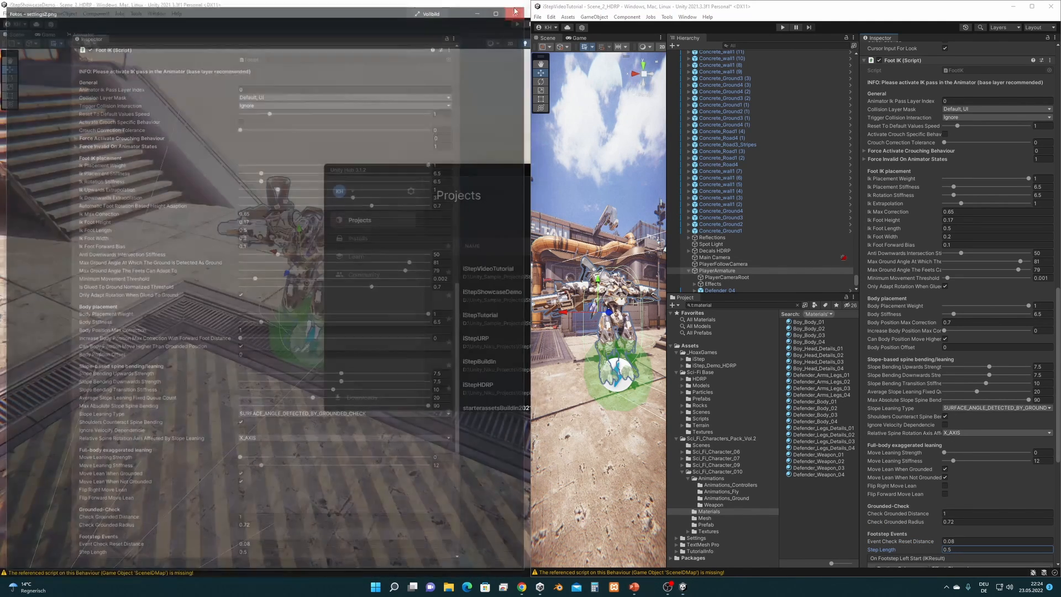
{"action": "left_click", "coordinate": [1032, 7]}
{"action": "left_click_drag", "start_coordinate": [272, 246], "coordinate": [480, 245]}
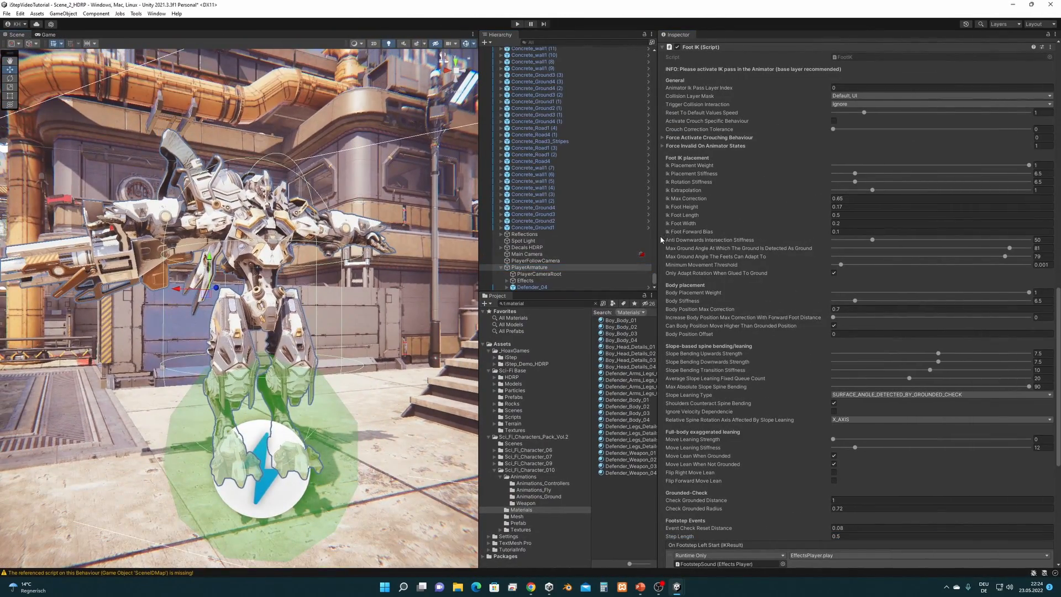
{"action": "left_click_drag", "start_coordinate": [658, 239], "coordinate": [772, 240]}
Start play mode and walk the Defender from the stairs onto the sand dunes to test the new settings.
{"action": "key", "text": "s"}
{"action": "right_click_drag", "start_coordinate": [426, 313], "coordinate": [428, 348]}
{"action": "left_click", "coordinate": [517, 26]}
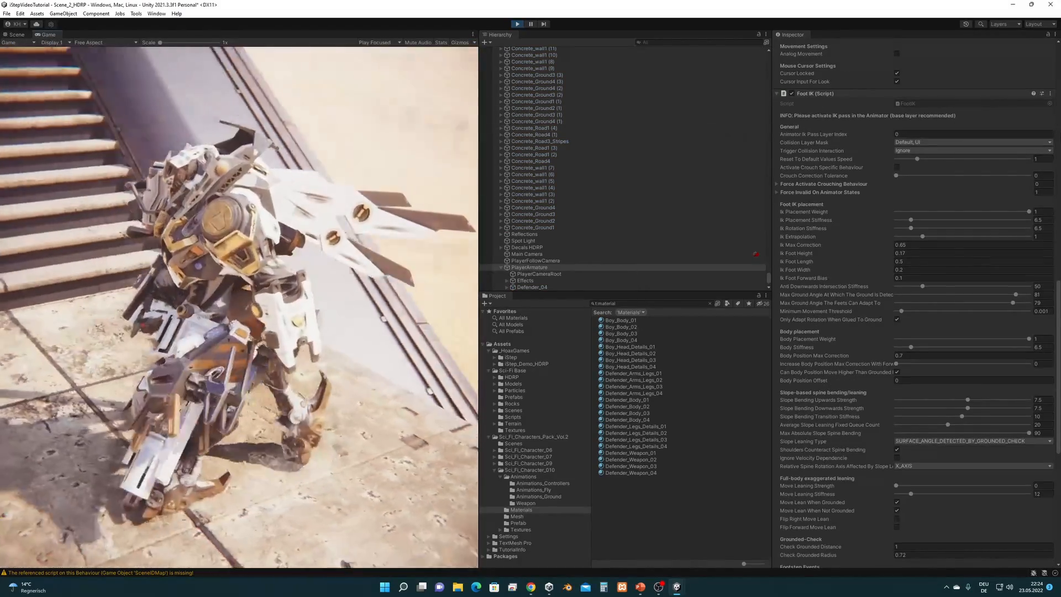
{"action": "left_click", "coordinate": [332, 276]}
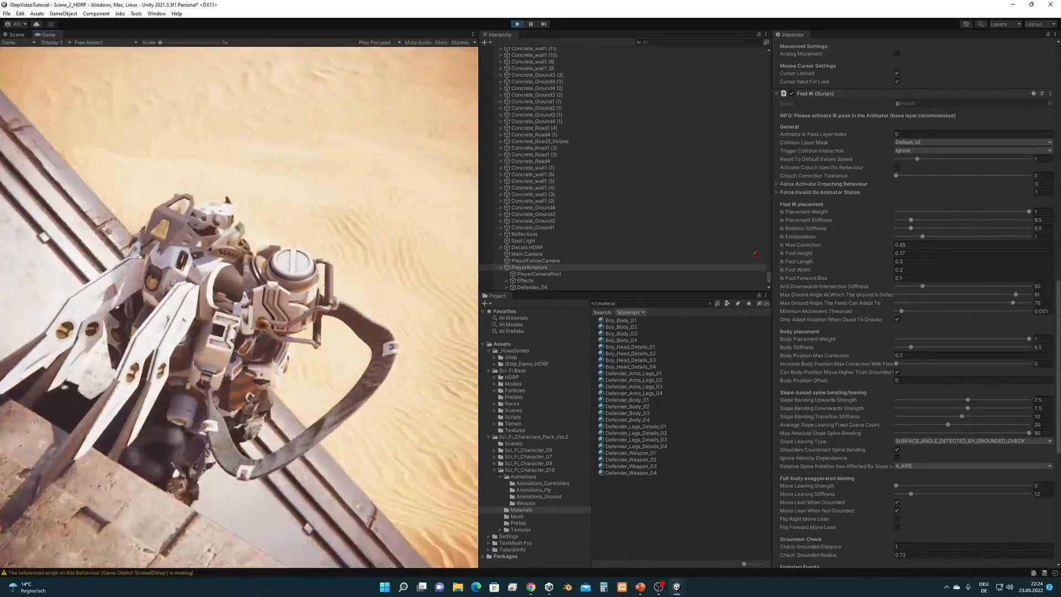
{"action": "key", "text": "w"}
{"action": "key", "text": "Escape"}
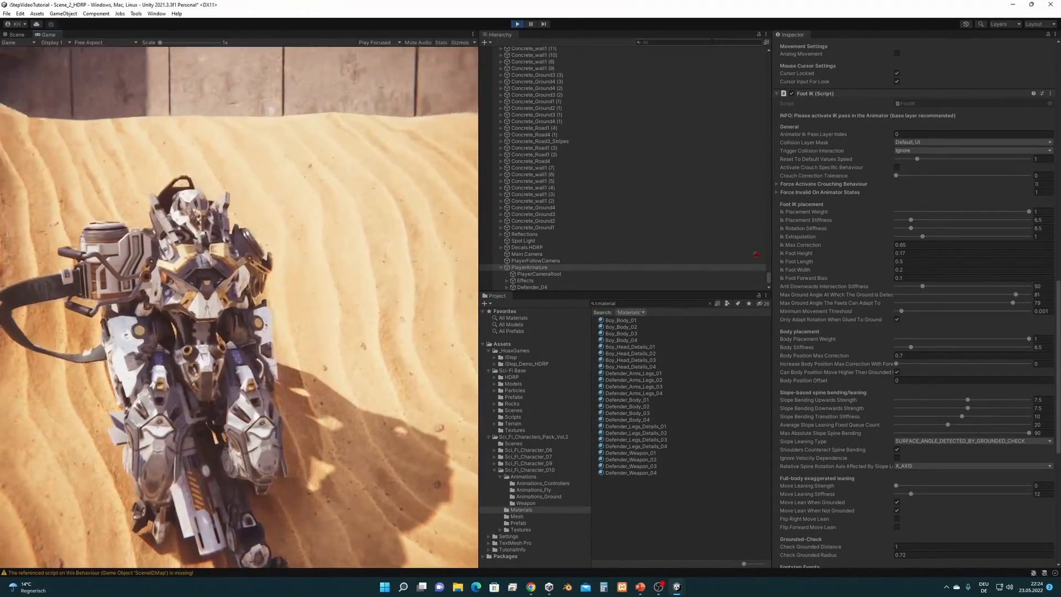
With PlayerArmature selected in play mode, enable Ignore Velocity Dependence in Foot IK's slope-based spine bending settings.
{"action": "left_click", "coordinate": [547, 268]}
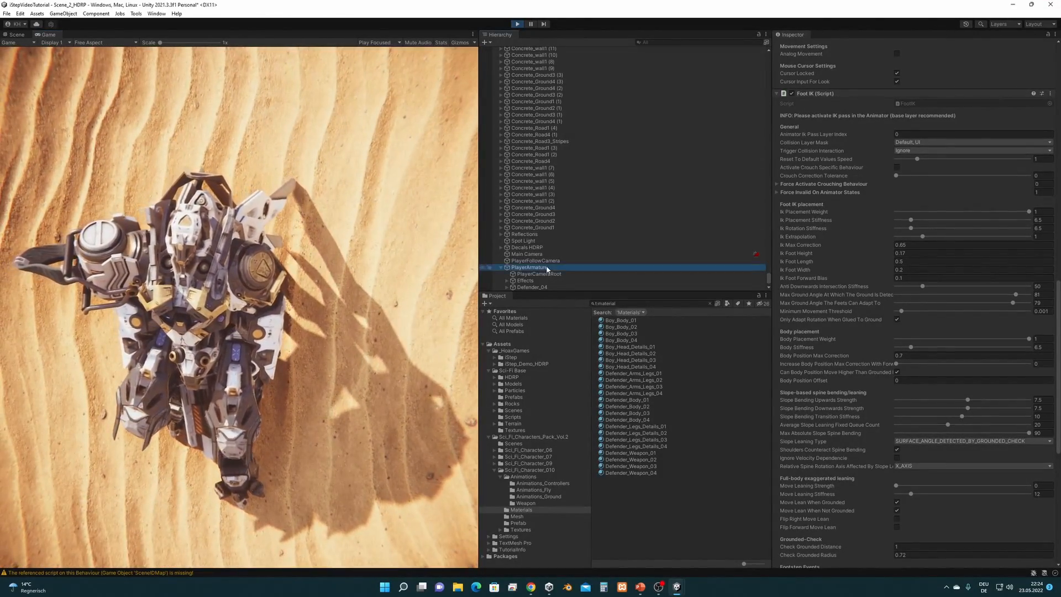
{"action": "scroll", "coordinate": [1000, 277], "scroll_direction": "down", "scroll_amount": 10}
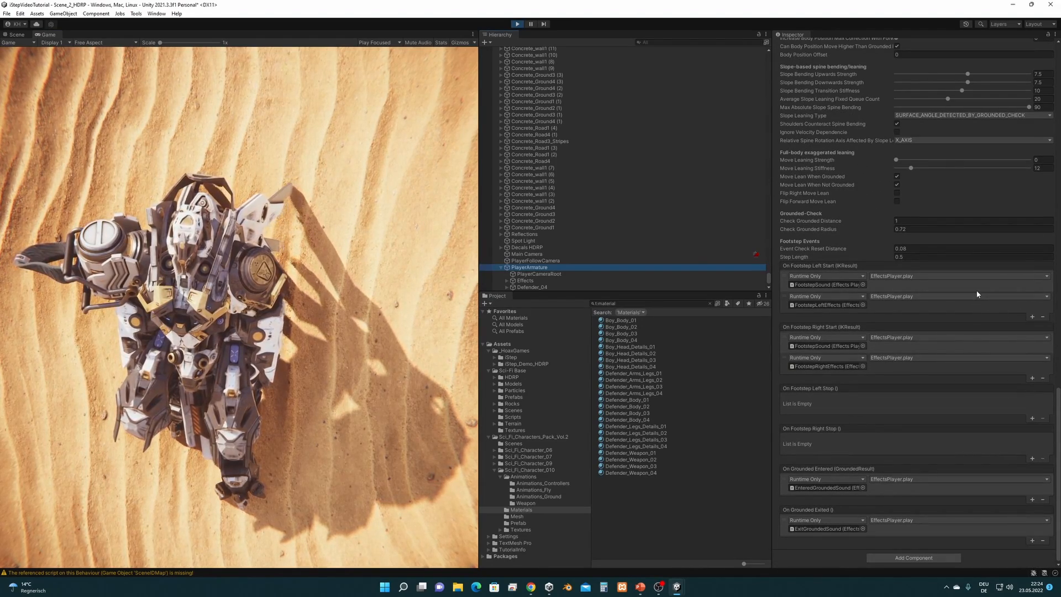
{"action": "scroll", "coordinate": [962, 284], "scroll_direction": "up", "scroll_amount": 3}
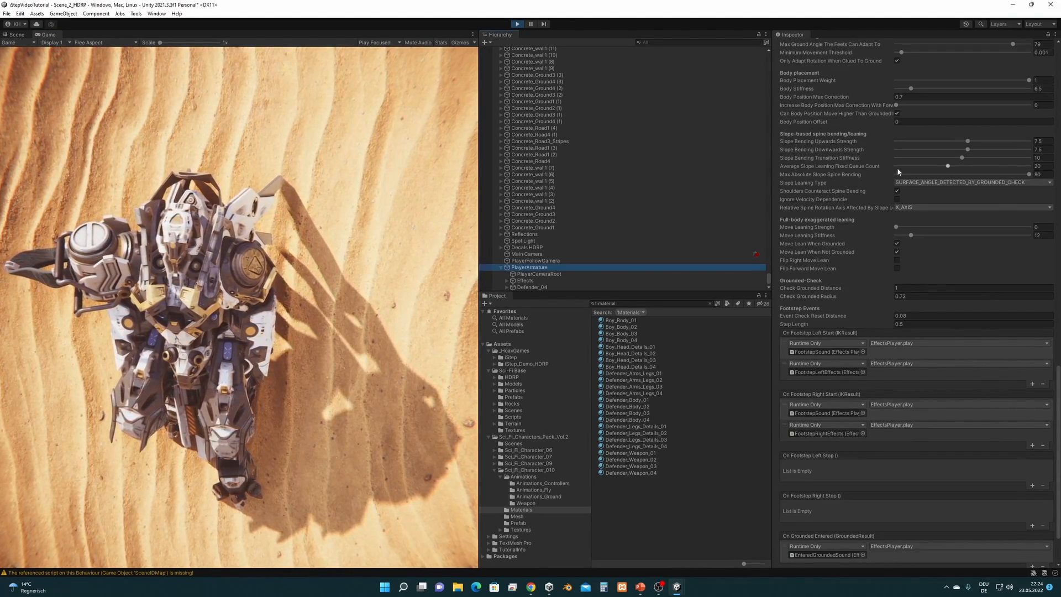
{"action": "left_click", "coordinate": [377, 298]}
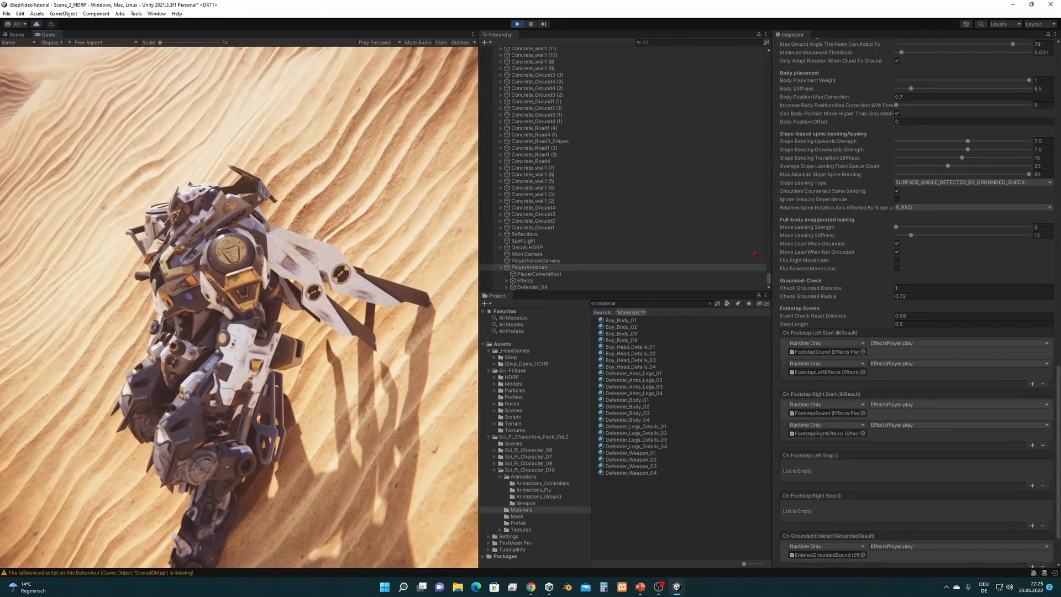
{"action": "key", "text": "super"}
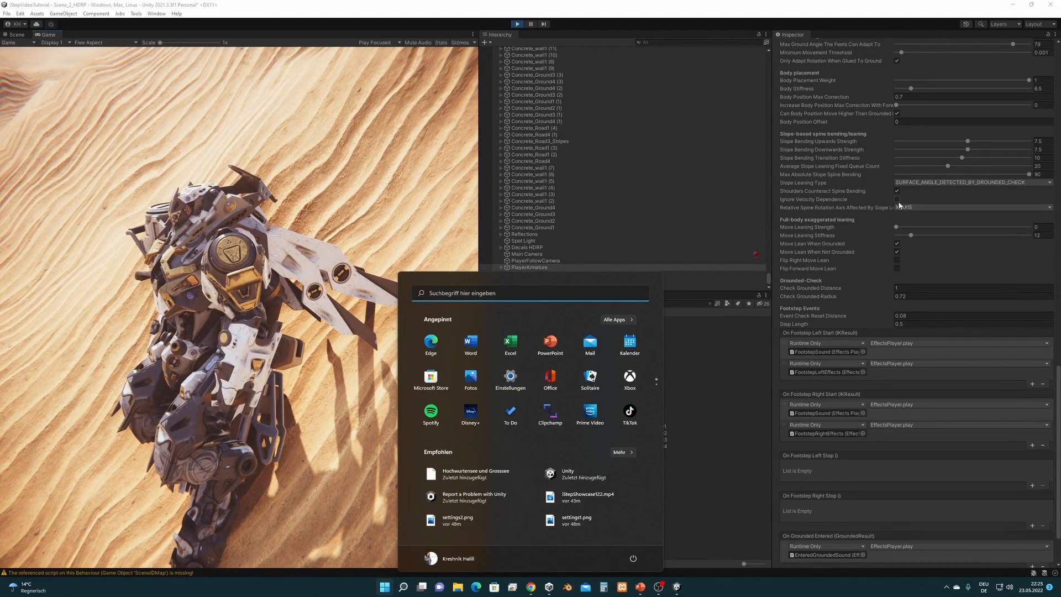
{"action": "left_click", "coordinate": [897, 199]}
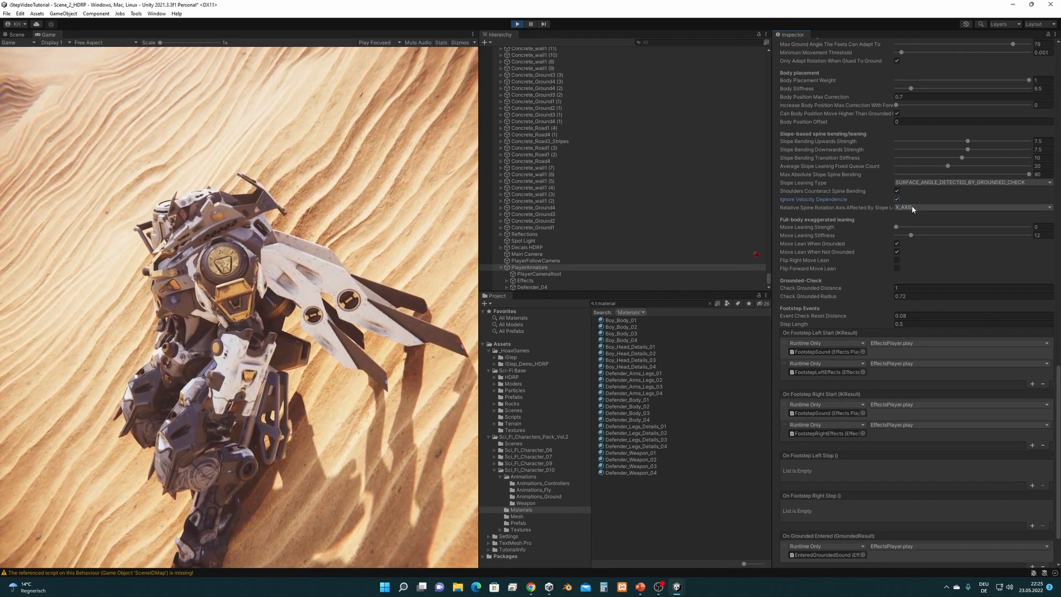
Set the slope leaning's Relative Spine Rotation Axis to Z_AXIS, test the Defender on the sand, and stop play mode.
{"action": "left_click", "coordinate": [912, 208]}
{"action": "left_click", "coordinate": [922, 236]}
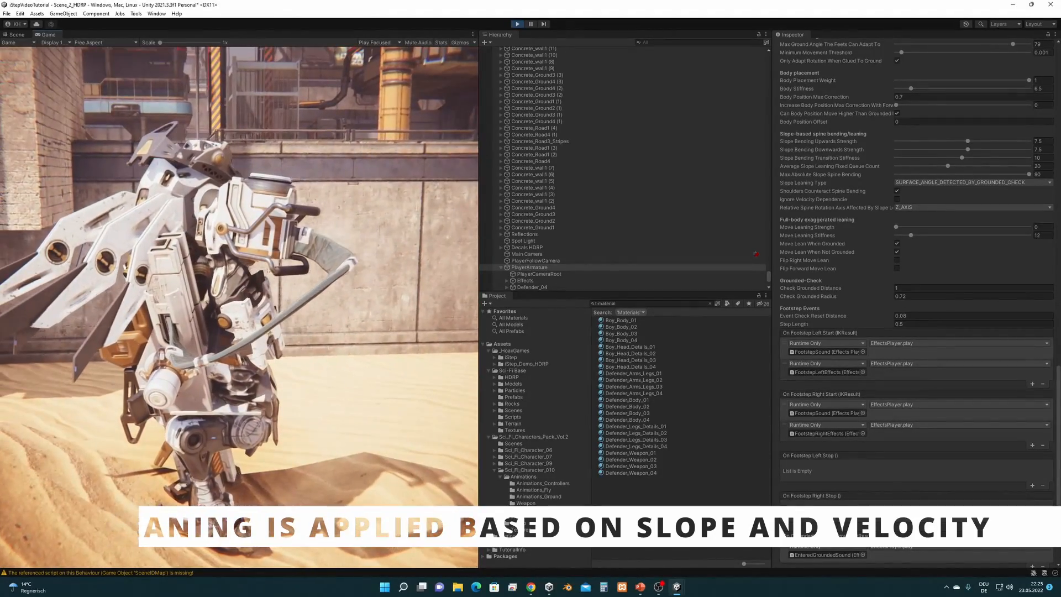
{"action": "key", "text": "super"}
{"action": "left_click", "coordinate": [520, 26]}
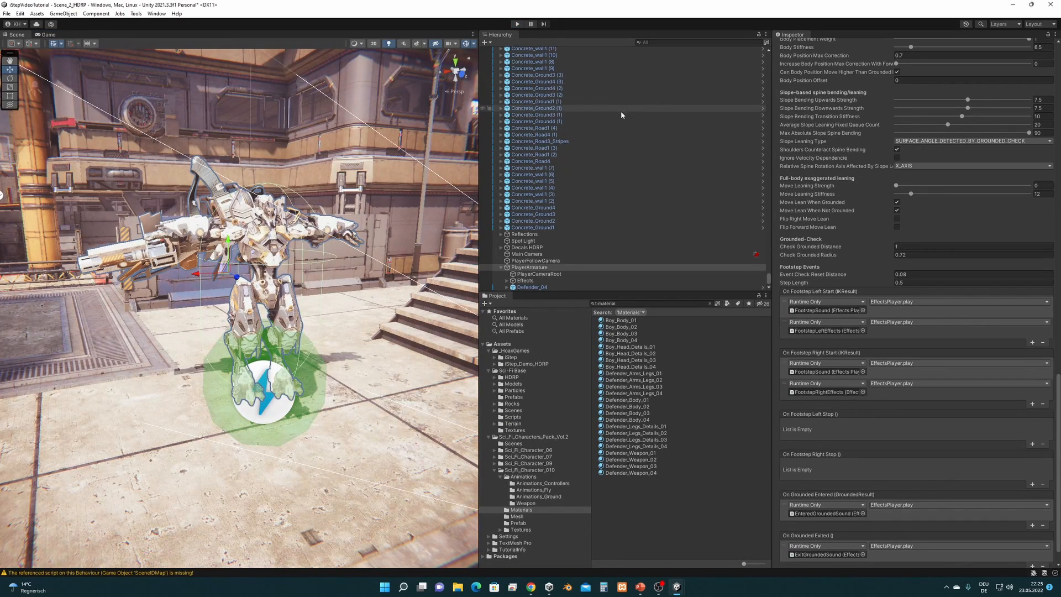
Open PlayerArmature's StarterAssetsThirdPerson animator controller and select the Blend Tree inside its Idle Walk Run Blend state.
{"action": "left_click", "coordinate": [527, 269]}
{"action": "scroll", "coordinate": [881, 173], "scroll_direction": "up", "scroll_amount": 1}
{"action": "scroll", "coordinate": [881, 173], "scroll_direction": "up", "scroll_amount": 20}
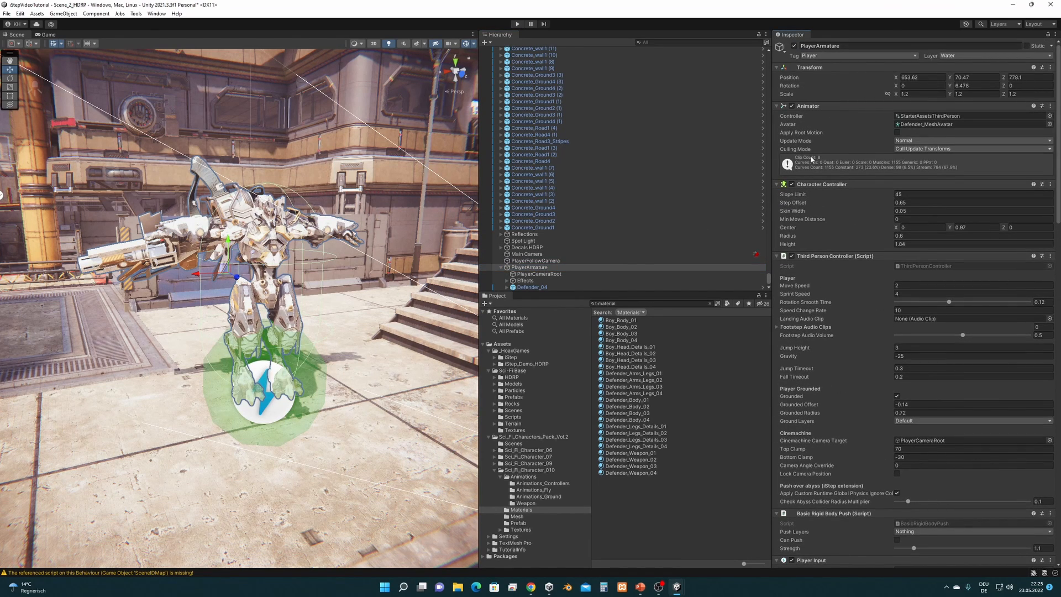
{"action": "double_click", "coordinate": [923, 116]}
{"action": "middle_click_drag", "start_coordinate": [313, 228], "coordinate": [341, 262]}
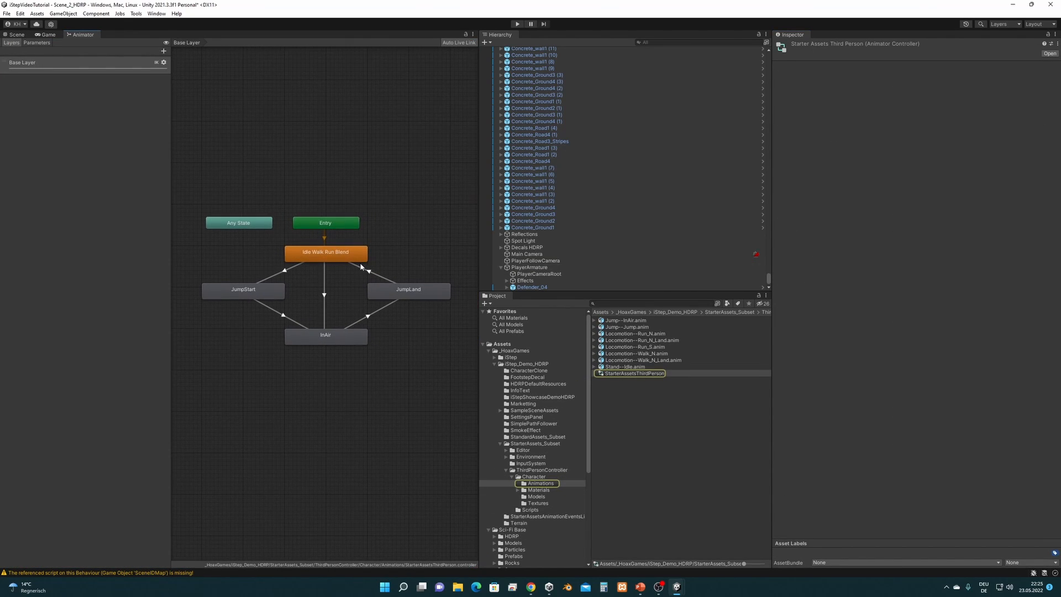
{"action": "double_click", "coordinate": [330, 255]}
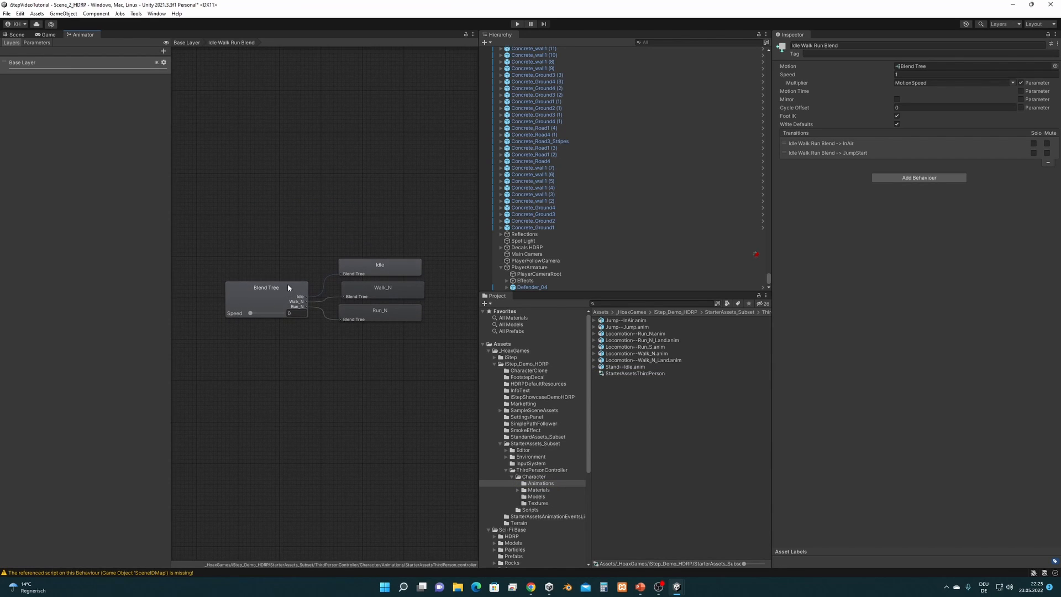
{"action": "left_click", "coordinate": [288, 288]}
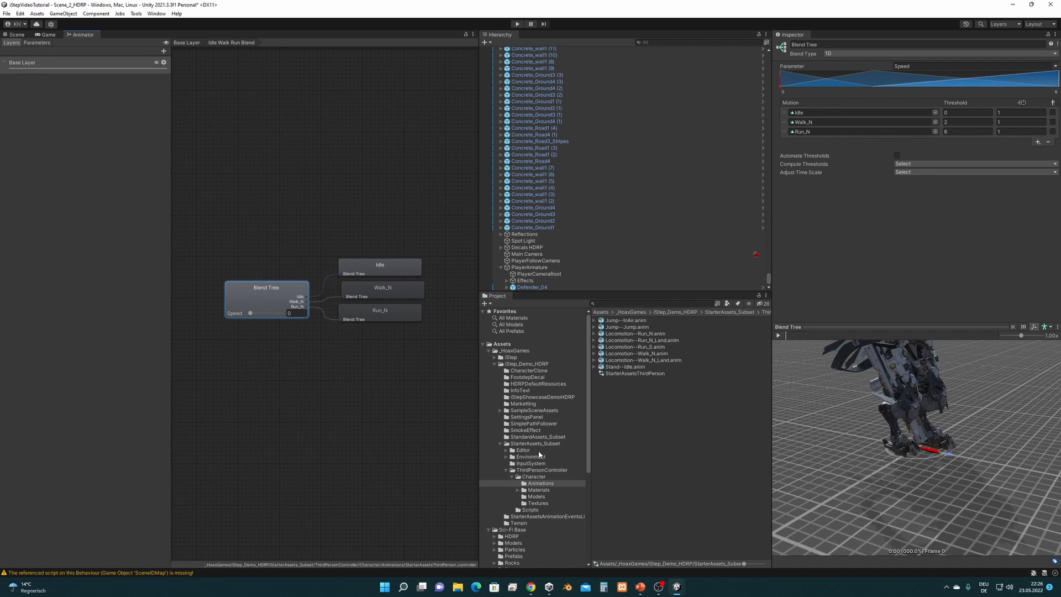
Replace the blend tree's Idle motion with the Idle_01 clip from Sci_Fi_Character_010's Animations_Ground folder.
{"action": "scroll", "coordinate": [539, 452], "scroll_direction": "down", "scroll_amount": 5}
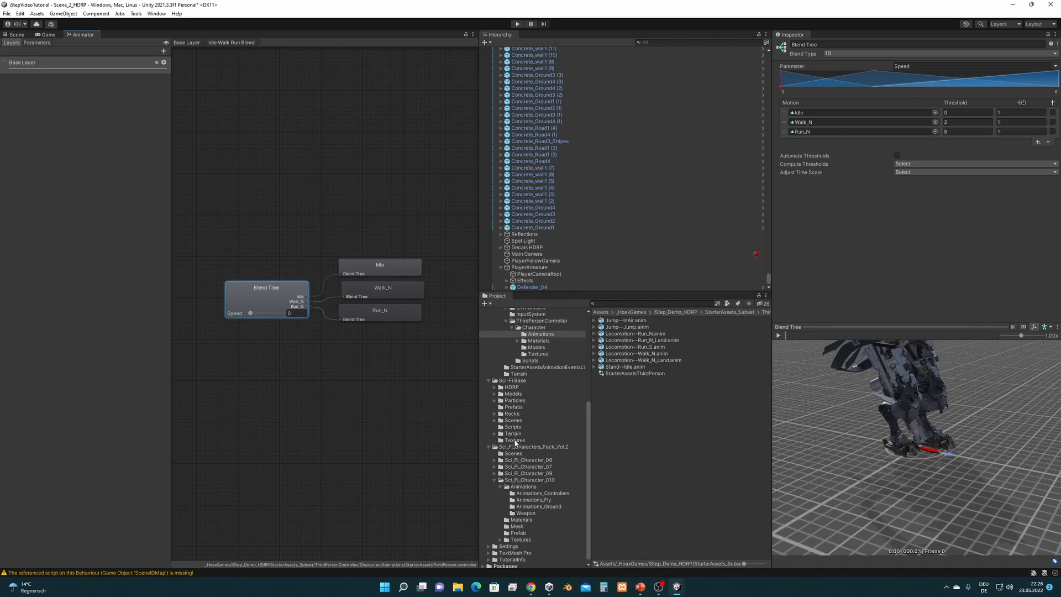
{"action": "left_click", "coordinate": [548, 504]}
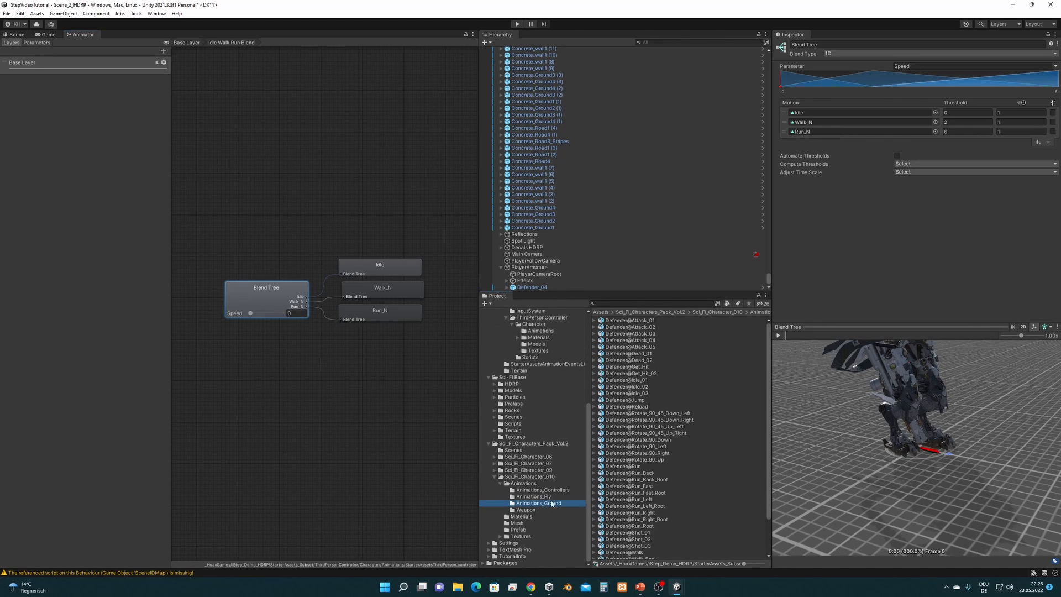
{"action": "left_click", "coordinate": [594, 381]}
{"action": "scroll", "coordinate": [692, 465], "scroll_direction": "down", "scroll_amount": 5}
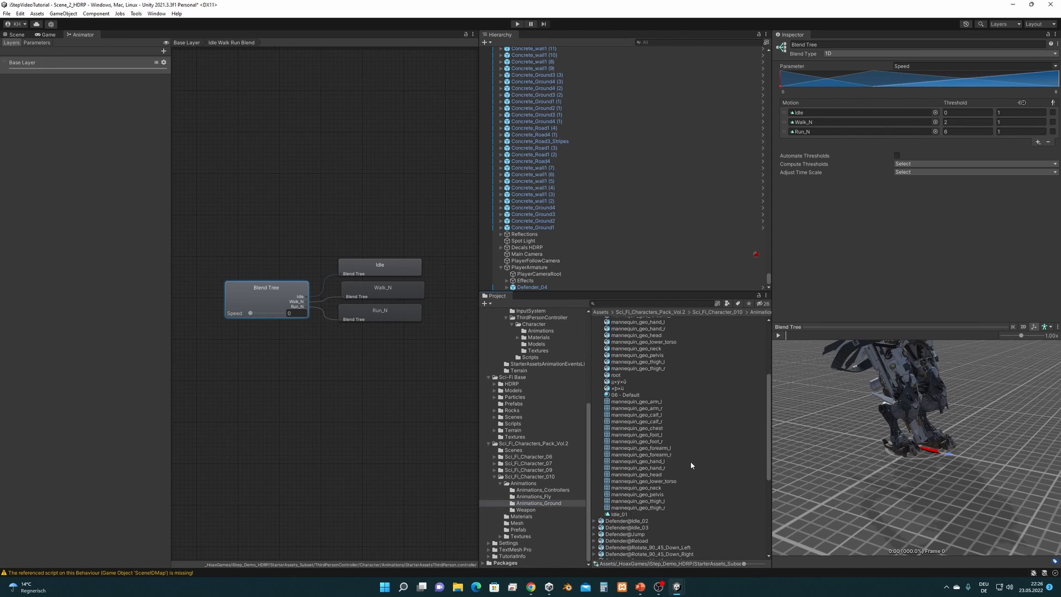
{"action": "left_click_drag", "start_coordinate": [633, 507], "coordinate": [862, 113]}
Replace the Walk_N motion with the Walk clip from Defender@Walk and set its playback speed to 2.
{"action": "scroll", "coordinate": [654, 488], "scroll_direction": "down", "scroll_amount": 1}
{"action": "scroll", "coordinate": [654, 488], "scroll_direction": "down", "scroll_amount": 5}
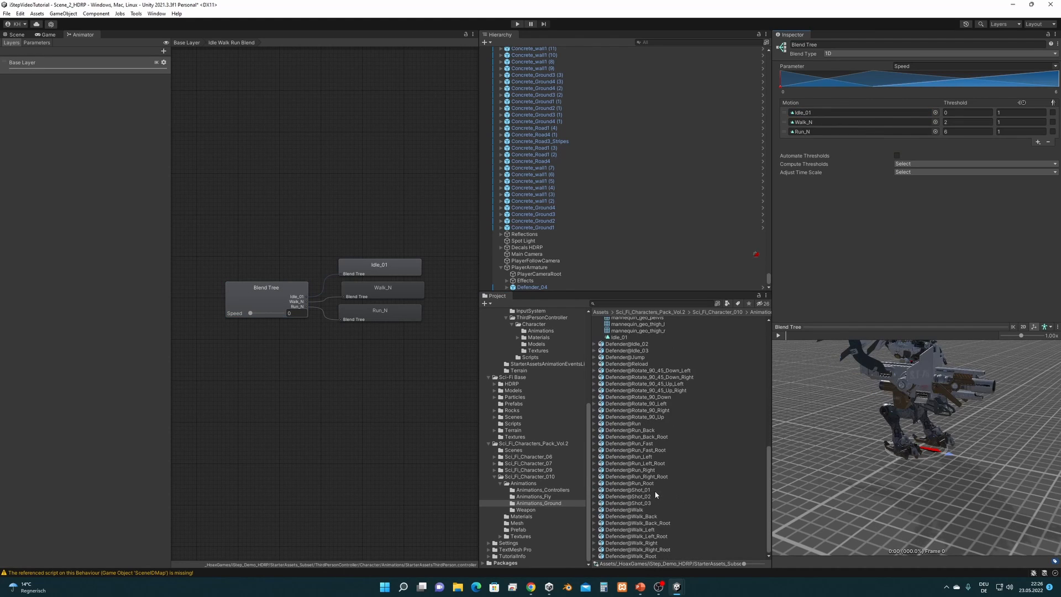
{"action": "left_click", "coordinate": [594, 510]}
{"action": "left_click_drag", "start_coordinate": [622, 513], "coordinate": [829, 123]}
{"action": "left_click", "coordinate": [1013, 123]}
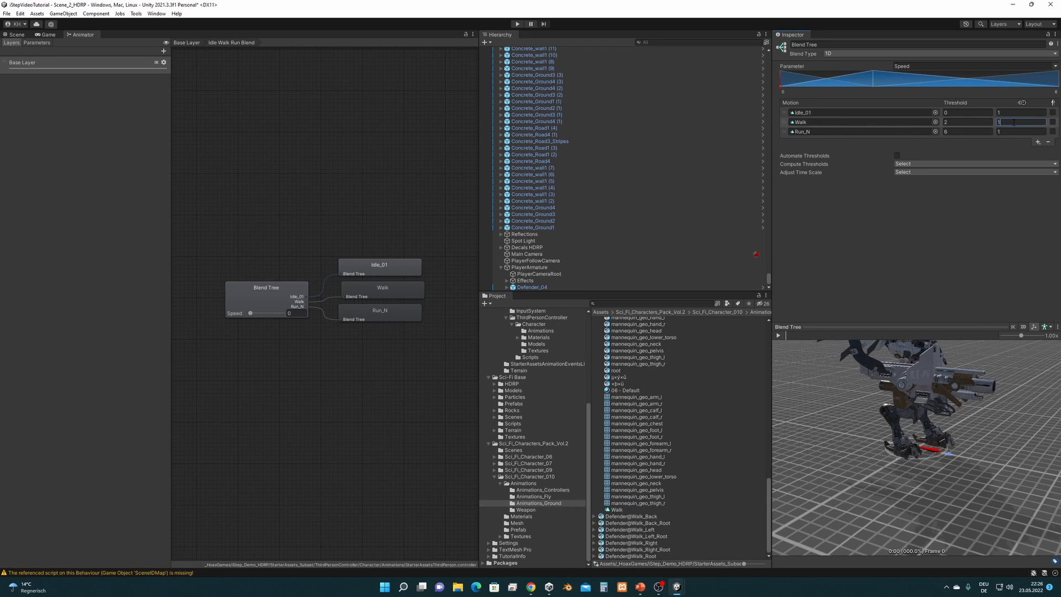
{"action": "key", "text": "BackSpace"}
{"action": "left_click_drag", "start_coordinate": [1003, 125], "coordinate": [961, 126]}
Set the run motion's threshold to 4 and replace Run_N with the Run_Fast clip from Defender@Run_Fast.
{"action": "left_click", "coordinate": [960, 131]}
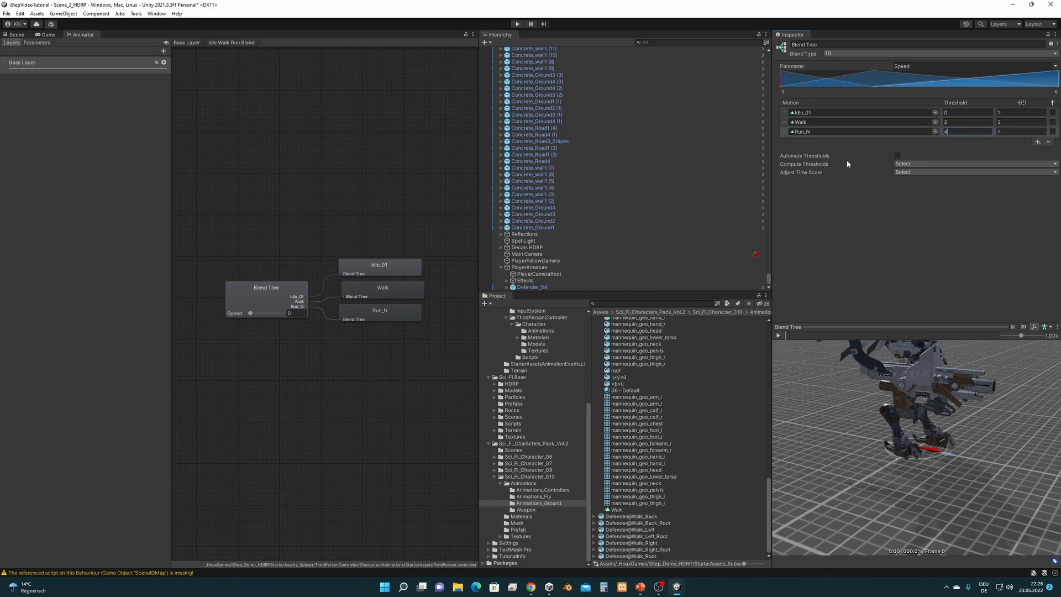
{"action": "scroll", "coordinate": [652, 480], "scroll_direction": "up", "scroll_amount": 5}
{"action": "scroll", "coordinate": [672, 386], "scroll_direction": "up", "scroll_amount": 5}
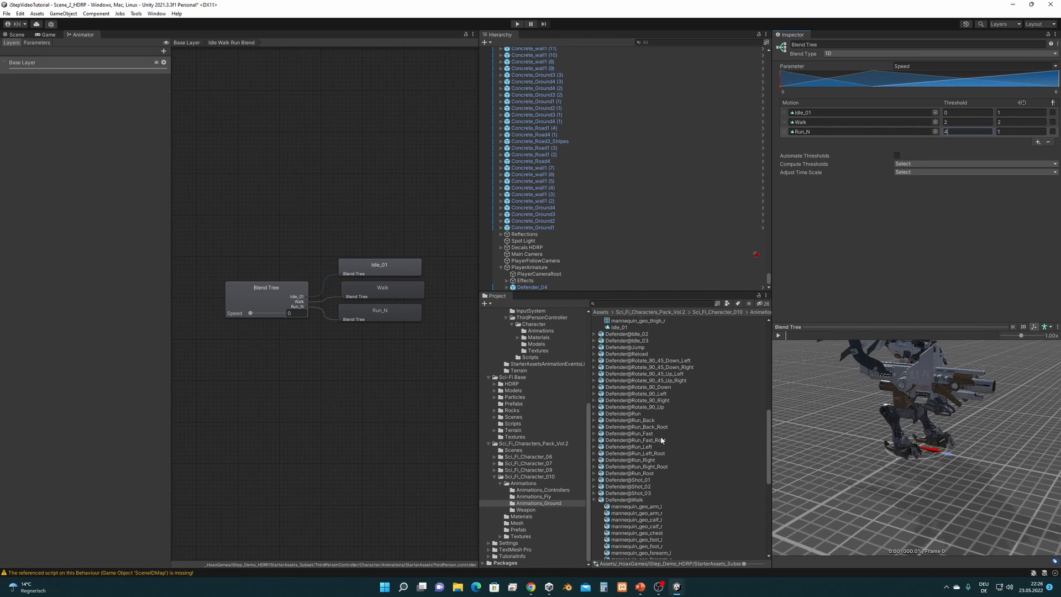
{"action": "scroll", "coordinate": [646, 456], "scroll_direction": "down", "scroll_amount": 8}
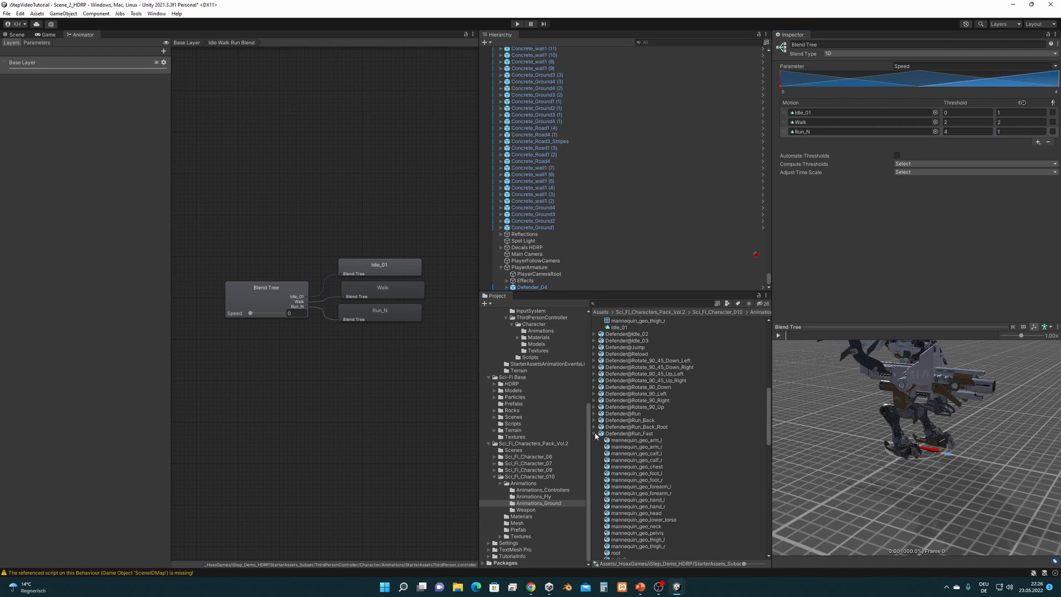
{"action": "scroll", "coordinate": [624, 479], "scroll_direction": "down", "scroll_amount": 3}
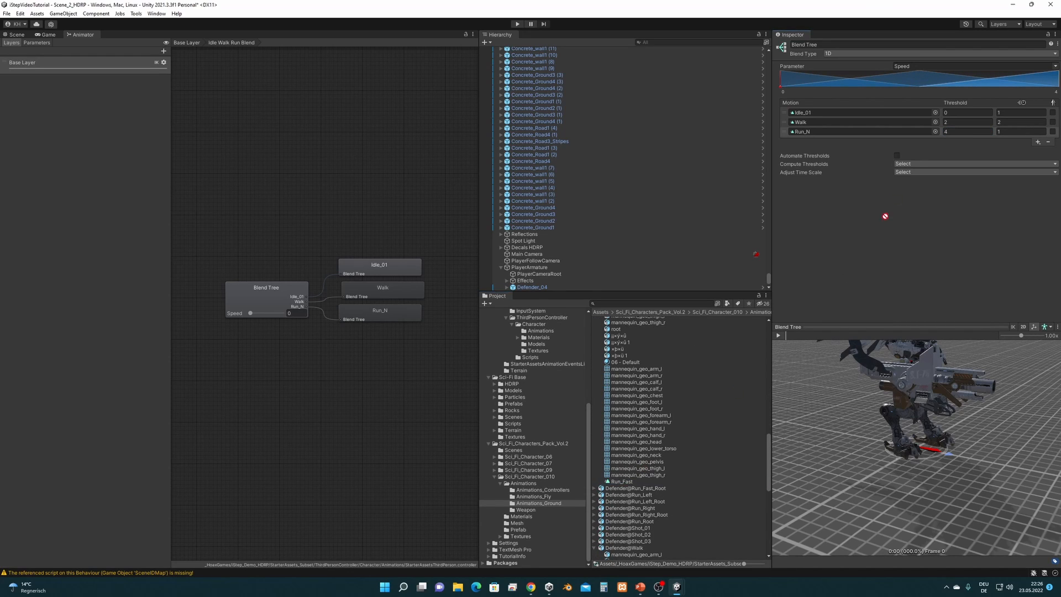
{"action": "left_click_drag", "start_coordinate": [899, 134], "coordinate": [894, 132]}
Start play mode and move the Defender around the concrete area to test the new idle, walk and run animations.
{"action": "left_click", "coordinate": [14, 35]}
{"action": "left_click", "coordinate": [513, 25]}
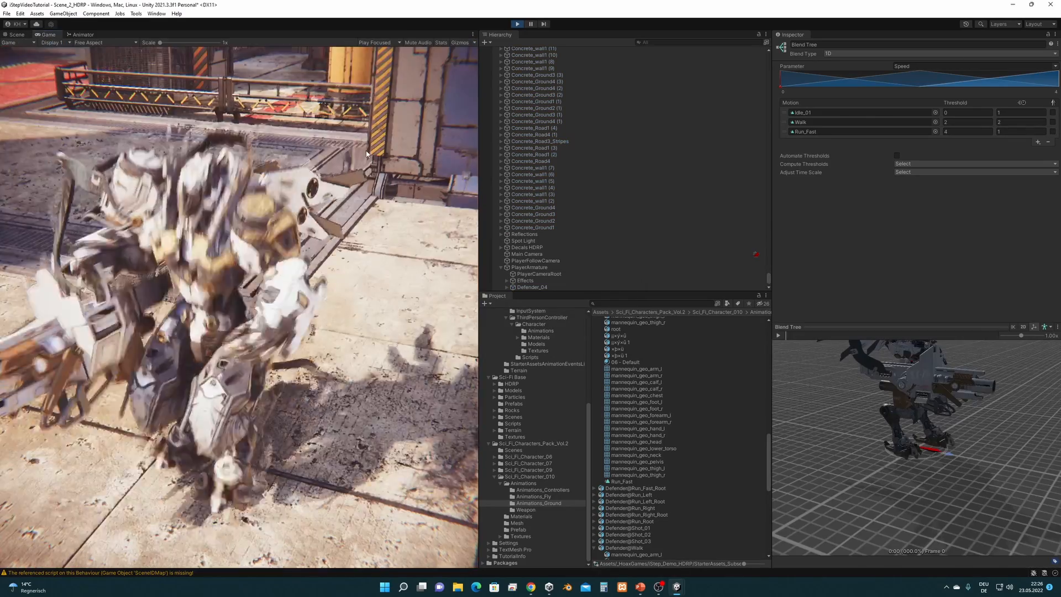
{"action": "left_click", "coordinate": [361, 159]}
{"action": "key", "text": "a"}
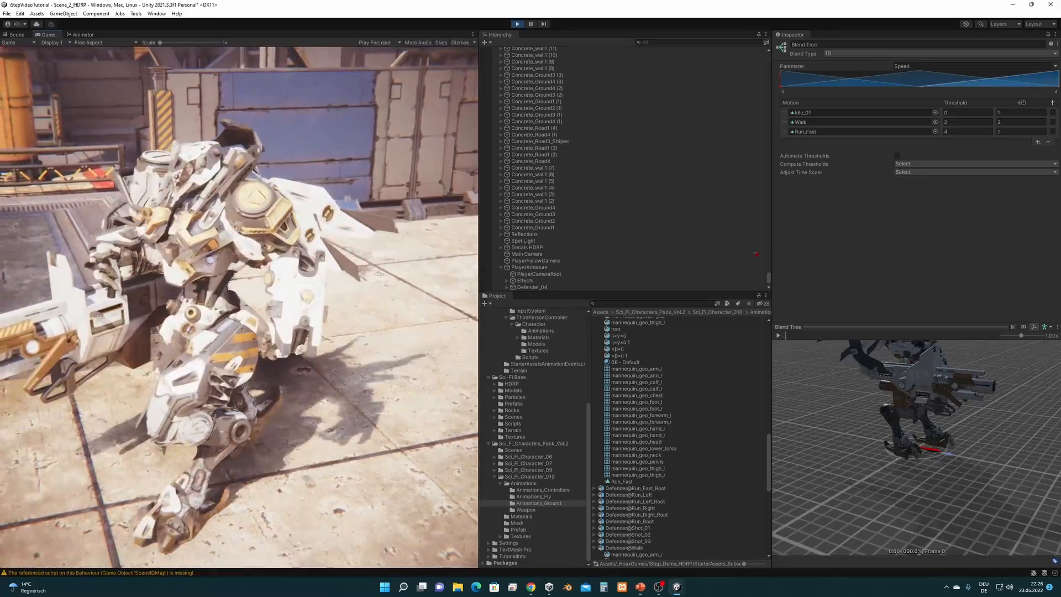
{"action": "key", "text": "d"}
{"action": "key", "text": "a"}
{"action": "key", "text": "d"}
{"action": "key", "text": "a"}
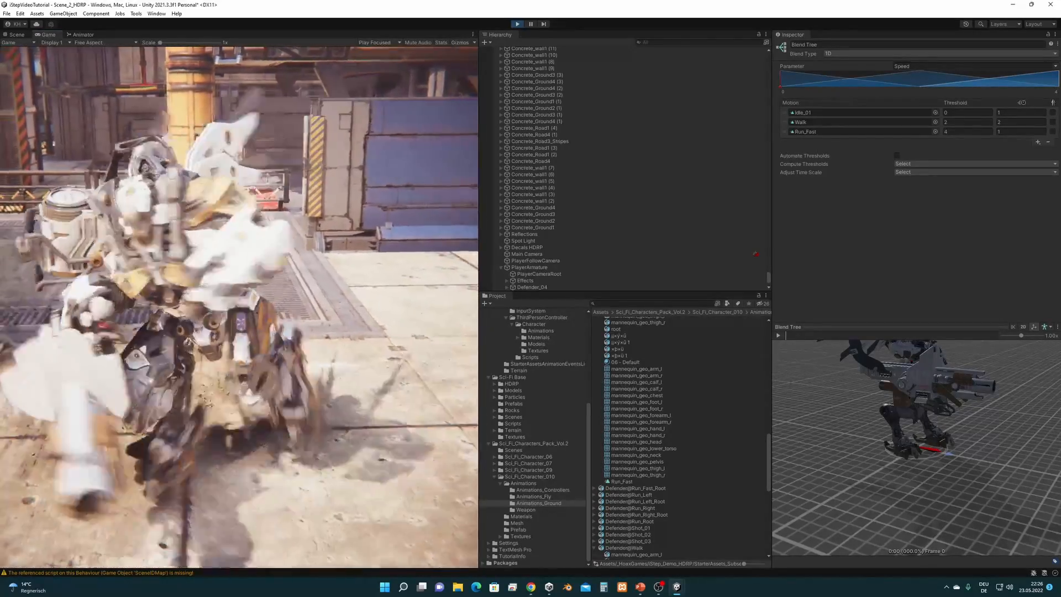
{"action": "key", "text": "a"}
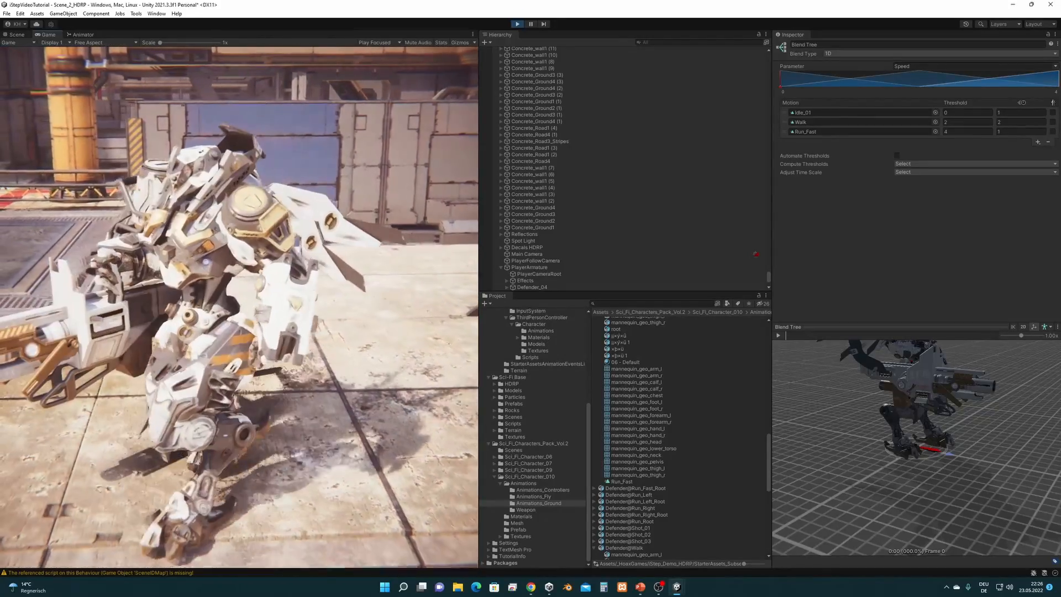
{"action": "key", "text": "super"}
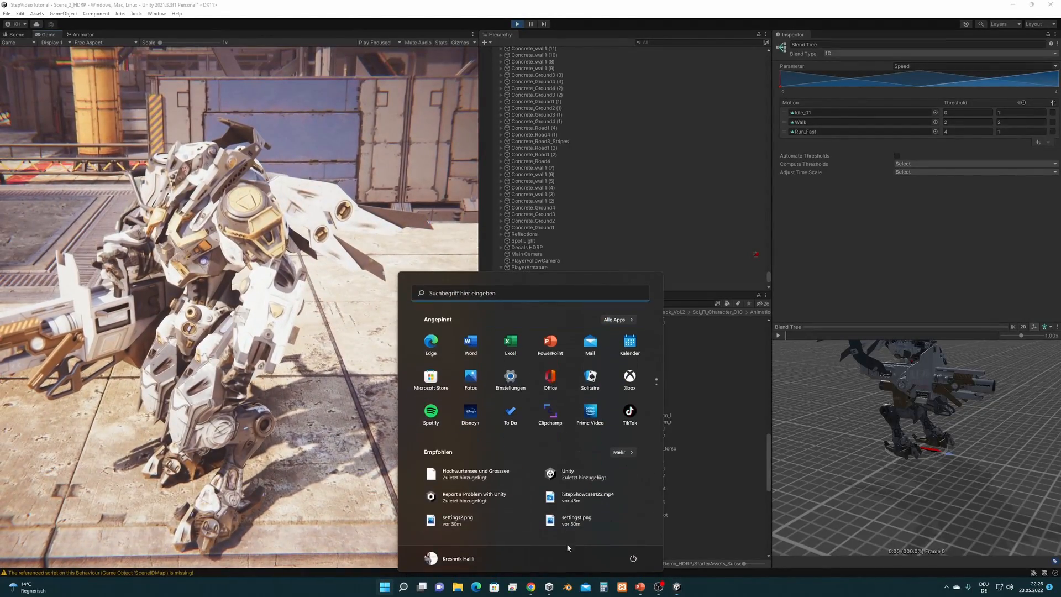
Enable Loop Time for the Walk clip in the Defender@Walk import settings and apply the change.
{"action": "left_click", "coordinate": [765, 469]}
{"action": "scroll", "coordinate": [764, 489], "scroll_direction": "down", "scroll_amount": 4}
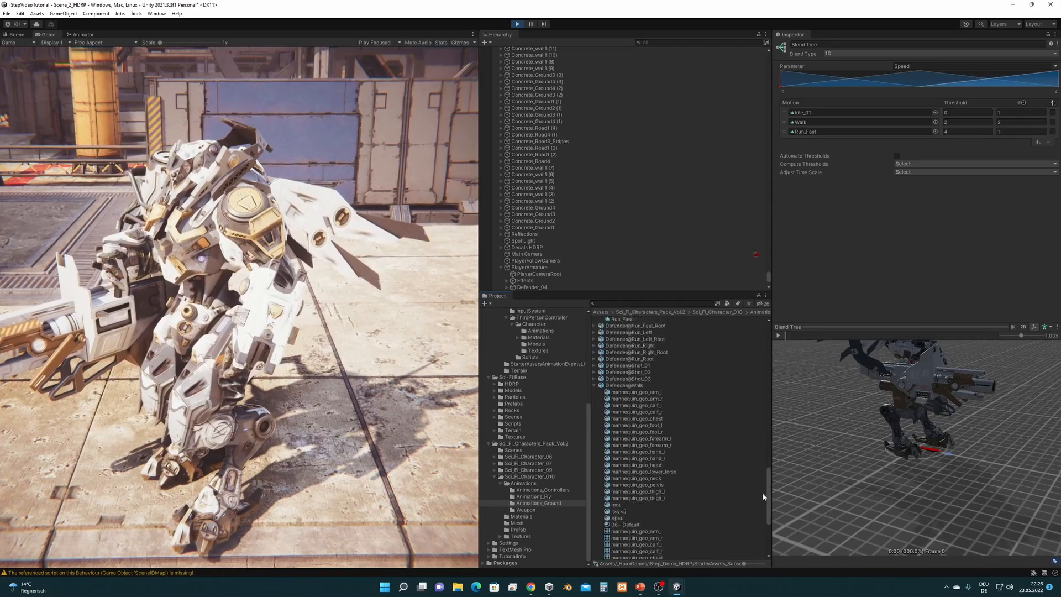
{"action": "left_click", "coordinate": [646, 357]}
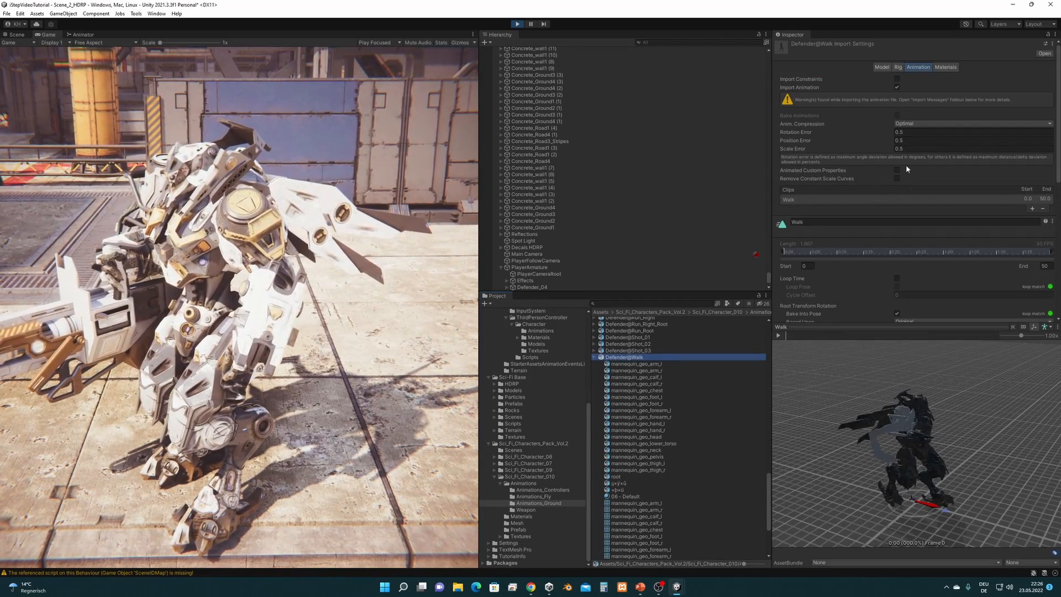
{"action": "scroll", "coordinate": [906, 160], "scroll_direction": "down", "scroll_amount": 5}
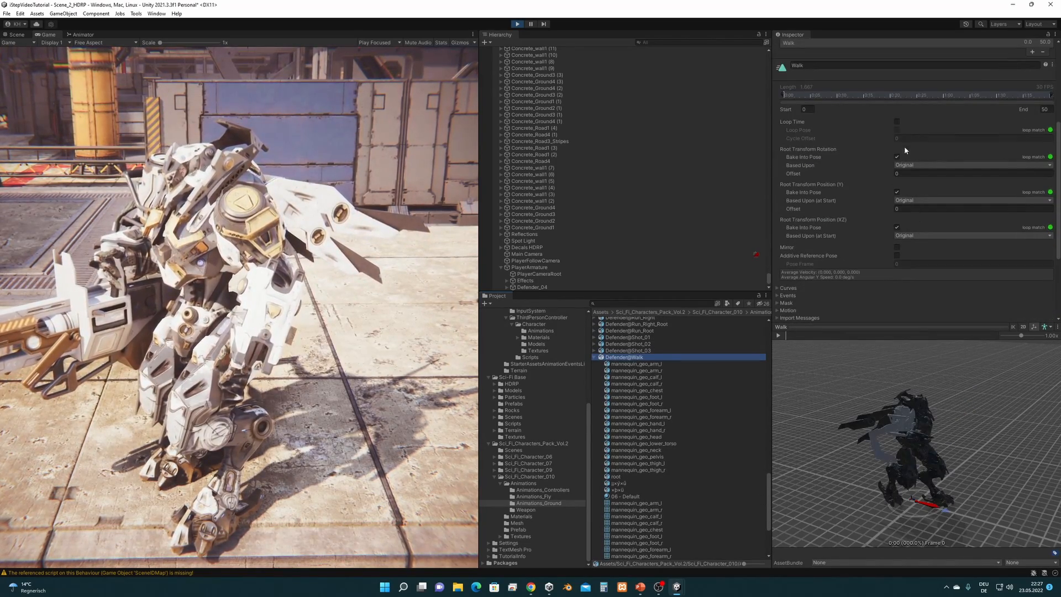
{"action": "left_click", "coordinate": [897, 121]}
{"action": "scroll", "coordinate": [906, 144], "scroll_direction": "down", "scroll_amount": 1}
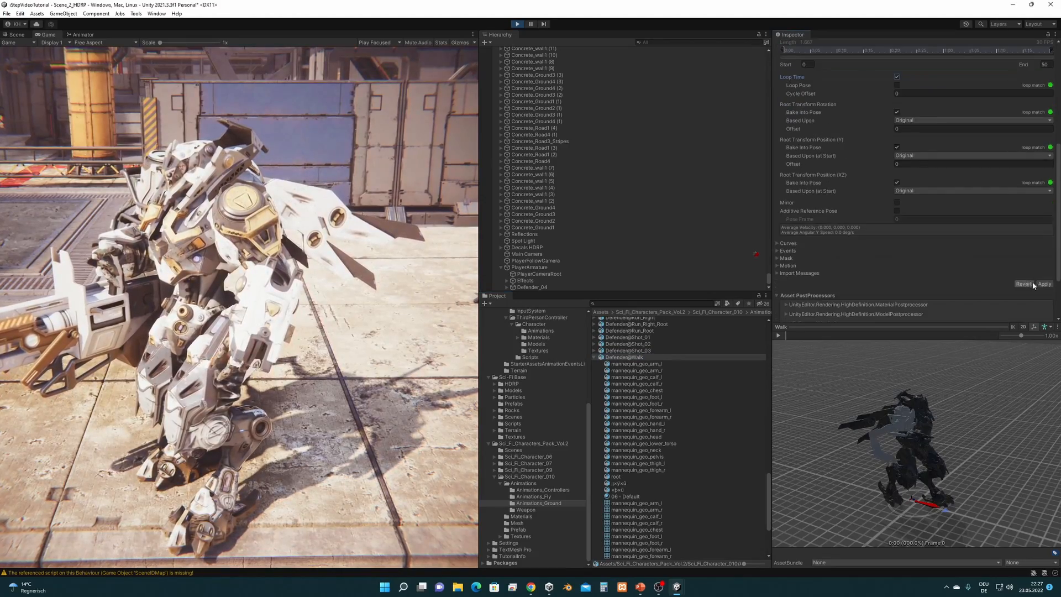
{"action": "left_click", "coordinate": [1043, 284]}
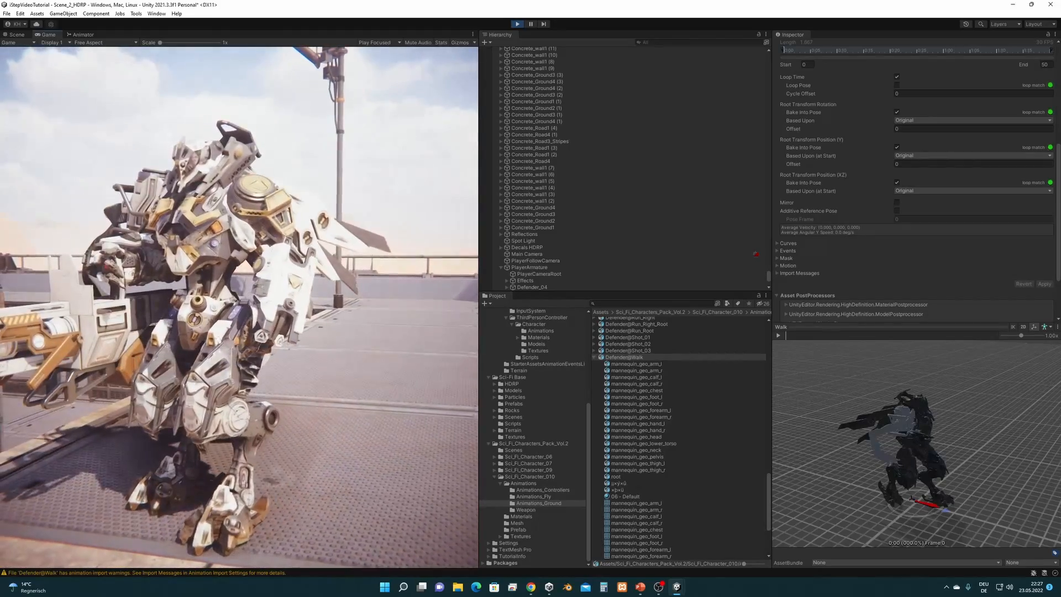
Stop play mode and set the Camera Distance in PlayerFollowCamera's 3rd Person Follow body to 5.
{"action": "key", "text": "super"}
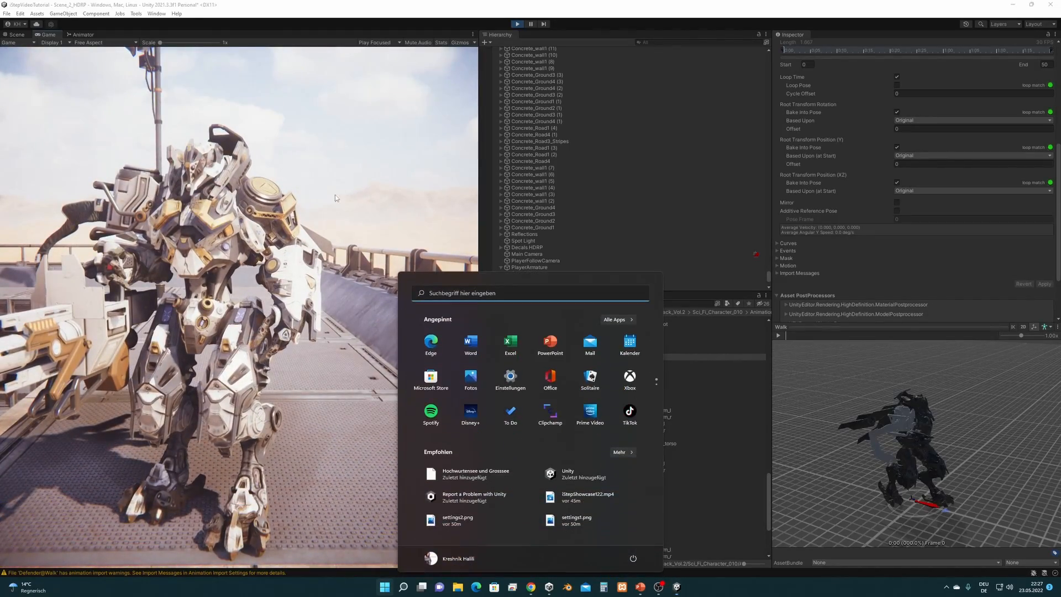
{"action": "left_click", "coordinate": [514, 24]}
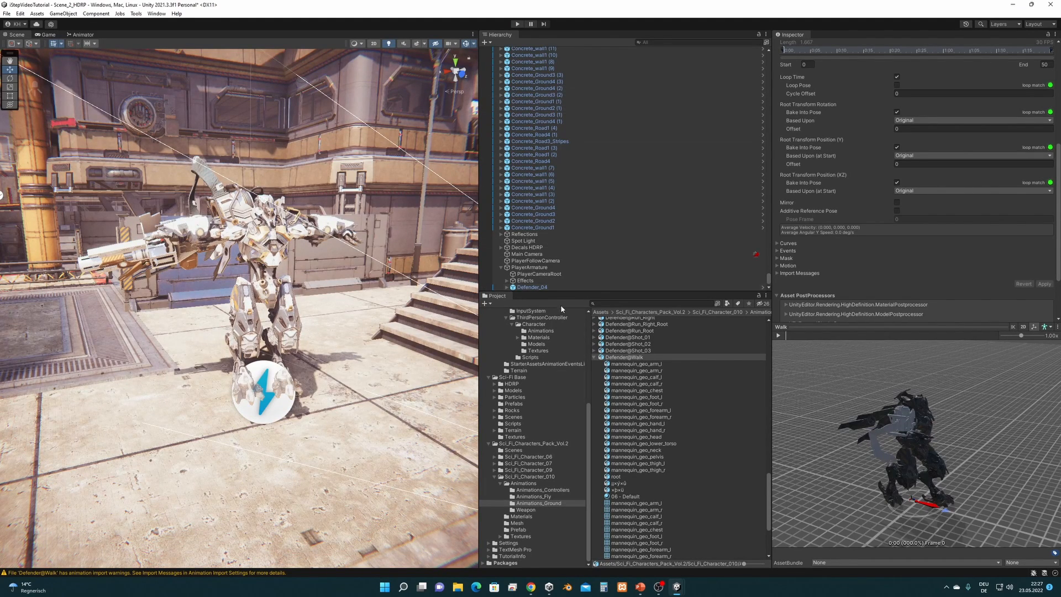
{"action": "left_click", "coordinate": [548, 262]}
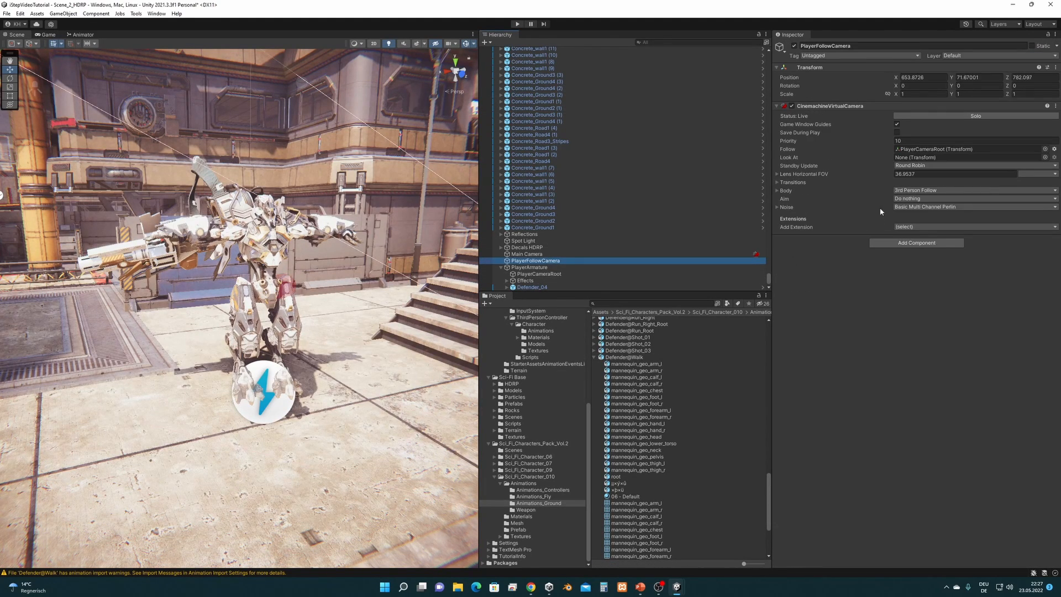
{"action": "left_click", "coordinate": [780, 191]}
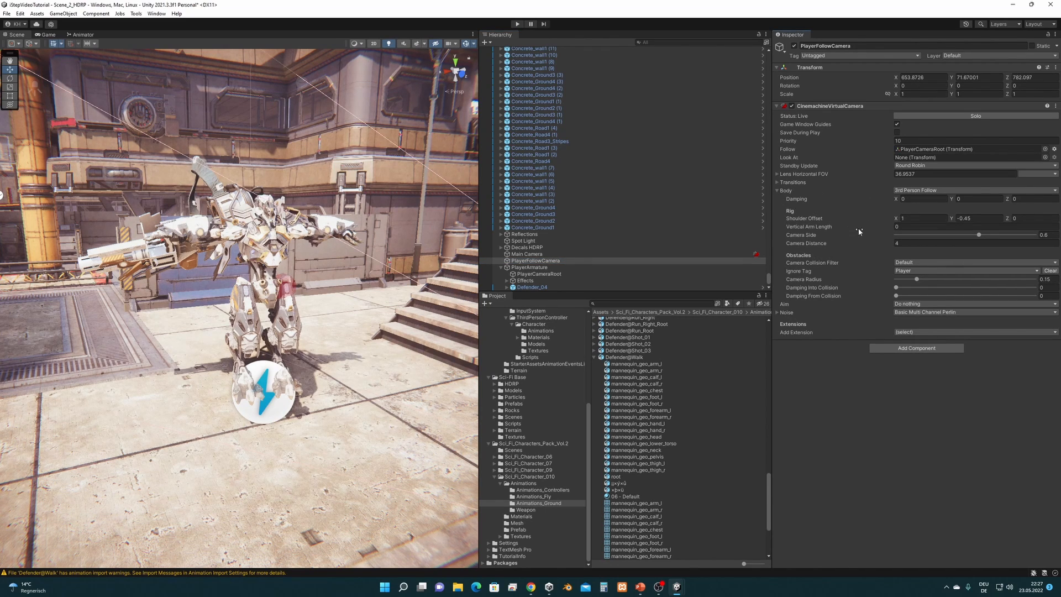
{"action": "left_click", "coordinate": [907, 244]}
{"action": "type", "text": "5"}
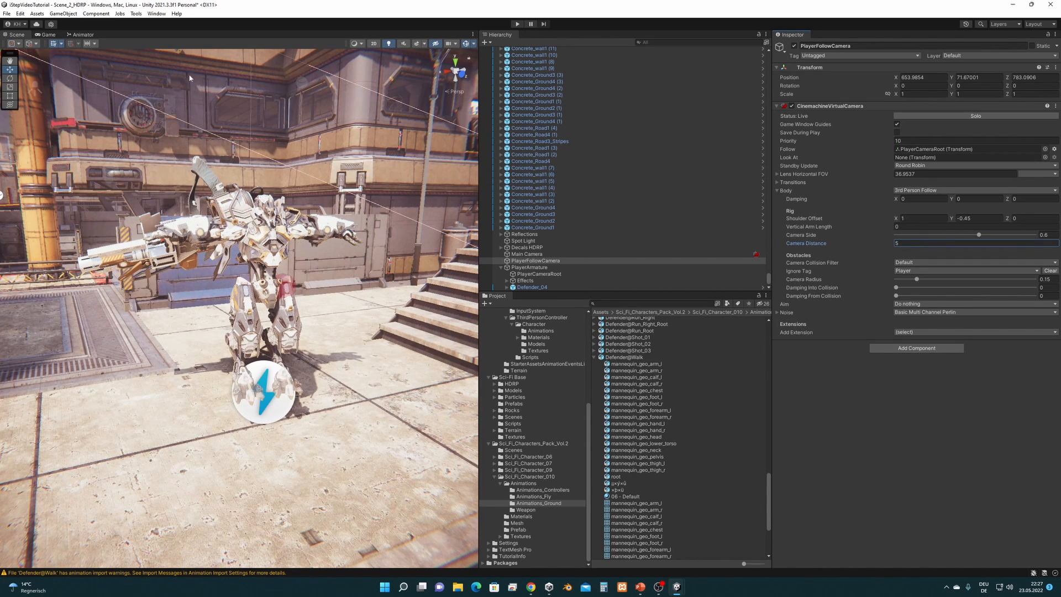
Set the Game view to Play Maximized and start play mode to test the Defender with the wider camera.
{"action": "left_click", "coordinate": [50, 34]}
{"action": "left_click", "coordinate": [394, 42]}
{"action": "left_click", "coordinate": [389, 57]}
{"action": "left_click", "coordinate": [517, 24]}
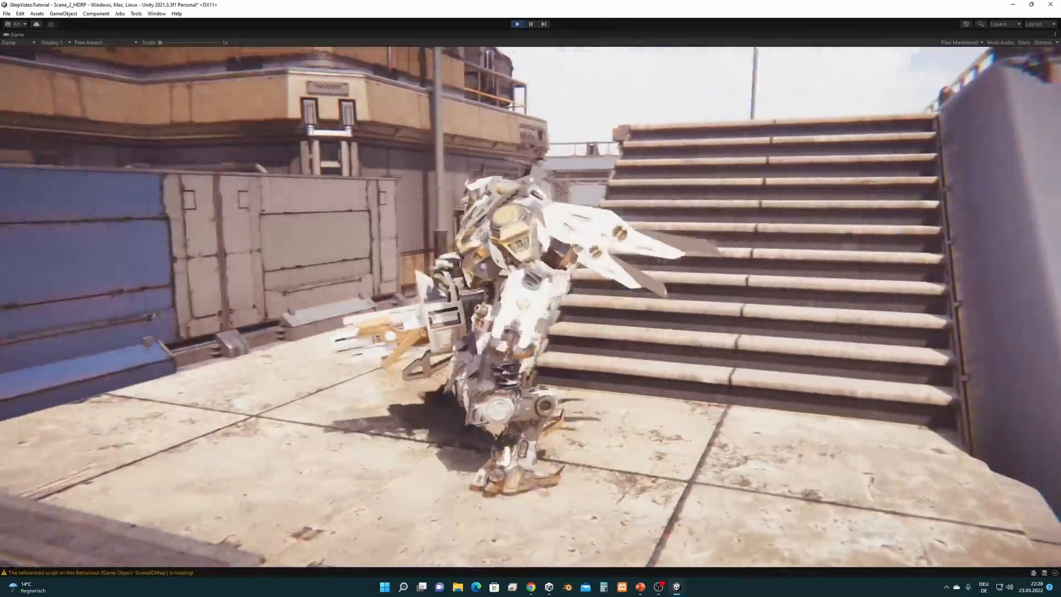
Pause play mode, switch to PowerPoint to check the Apply Settings item in the table of contents, and return to Unity.
{"action": "key", "text": "super"}
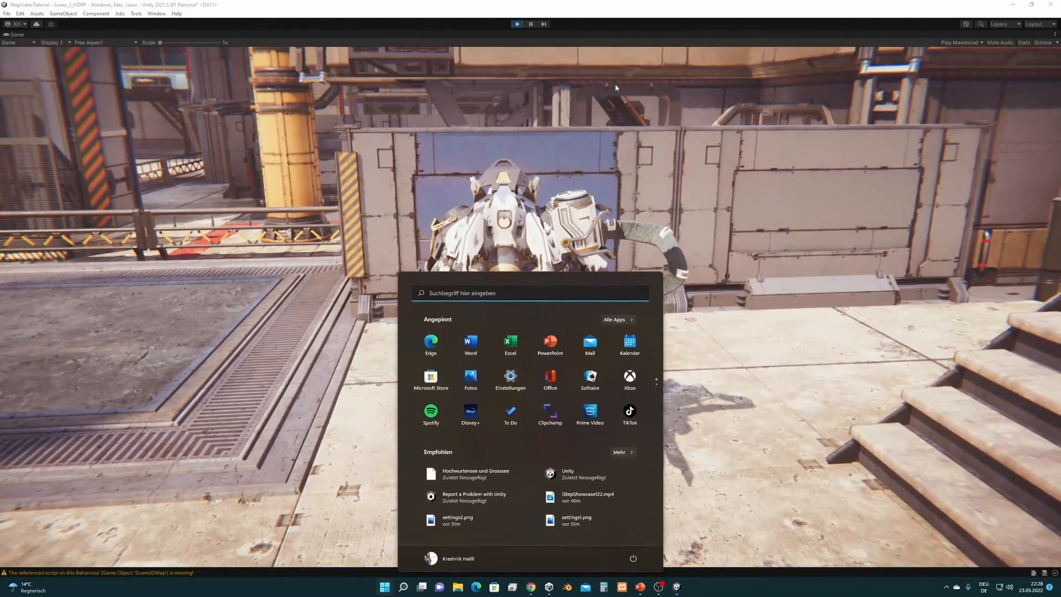
{"action": "left_click", "coordinate": [532, 24]}
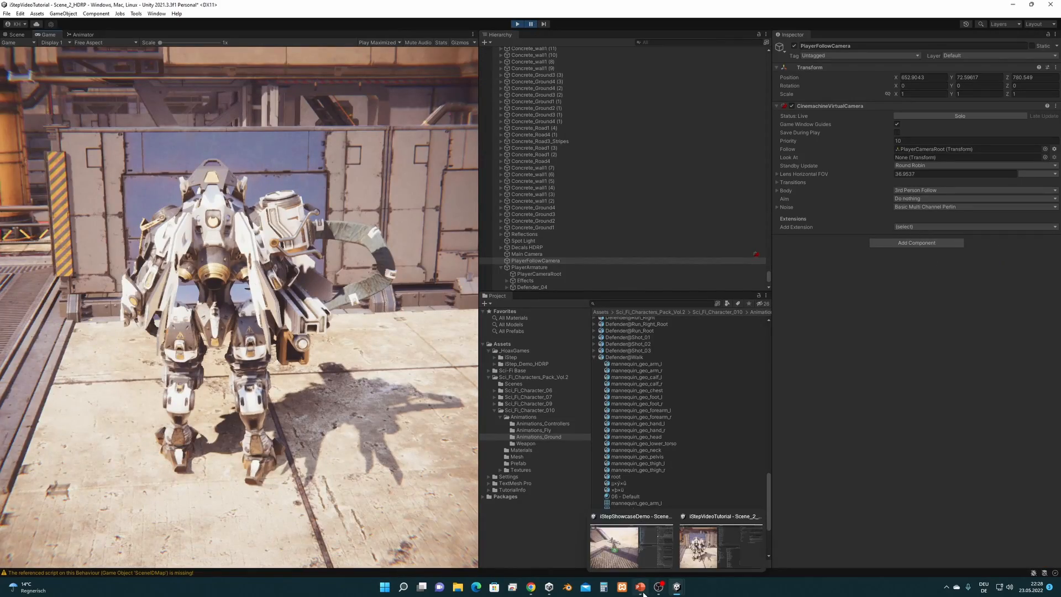
{"action": "left_click", "coordinate": [643, 594]}
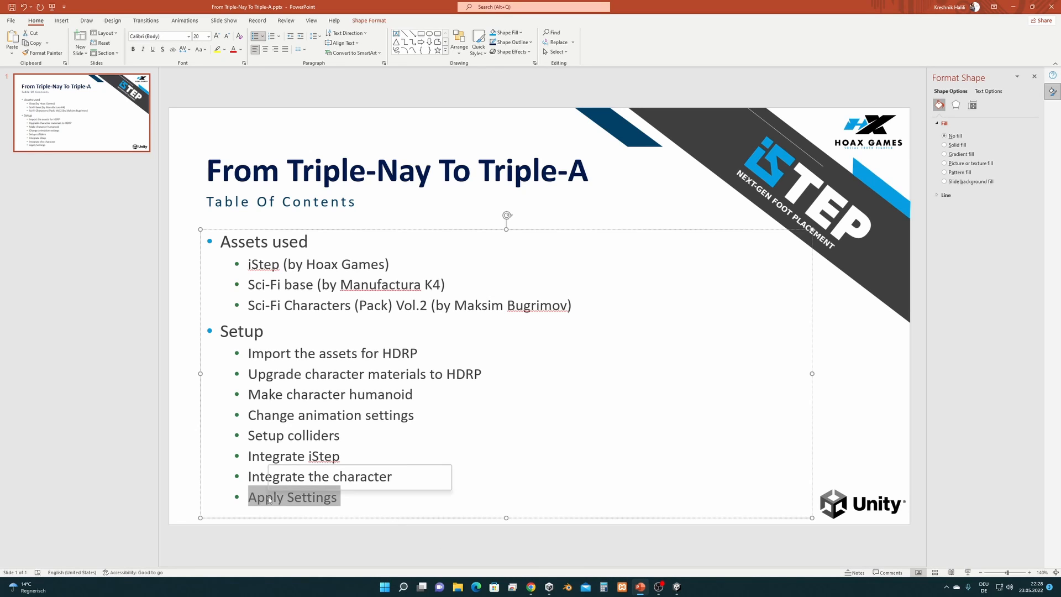
{"action": "left_click", "coordinate": [640, 589]}
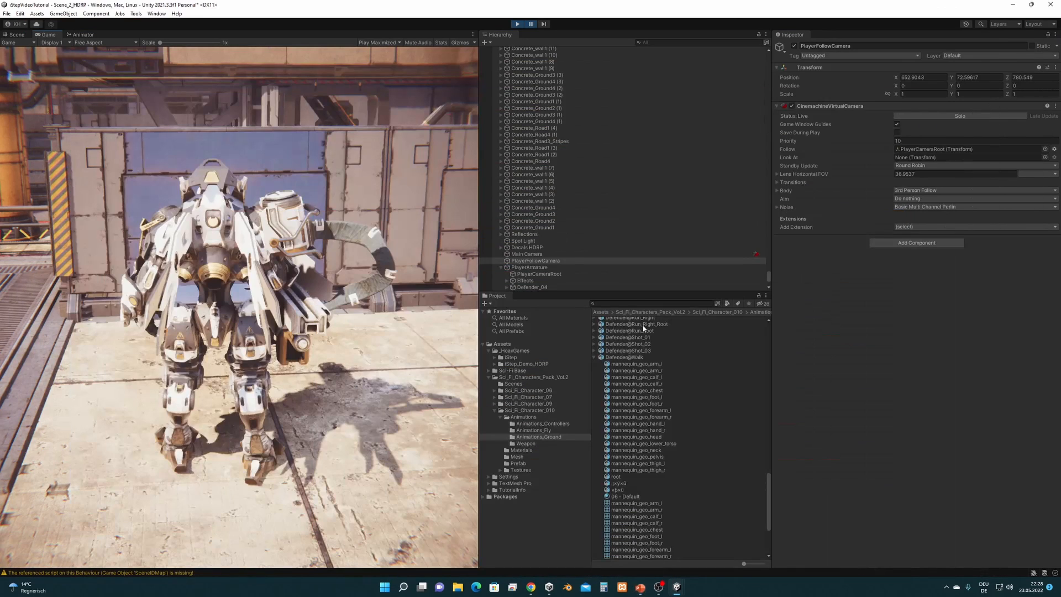
Resume play mode and move the Defender up, down and sideways on the staircase to test its foot placement.
{"action": "left_click", "coordinate": [531, 24]}
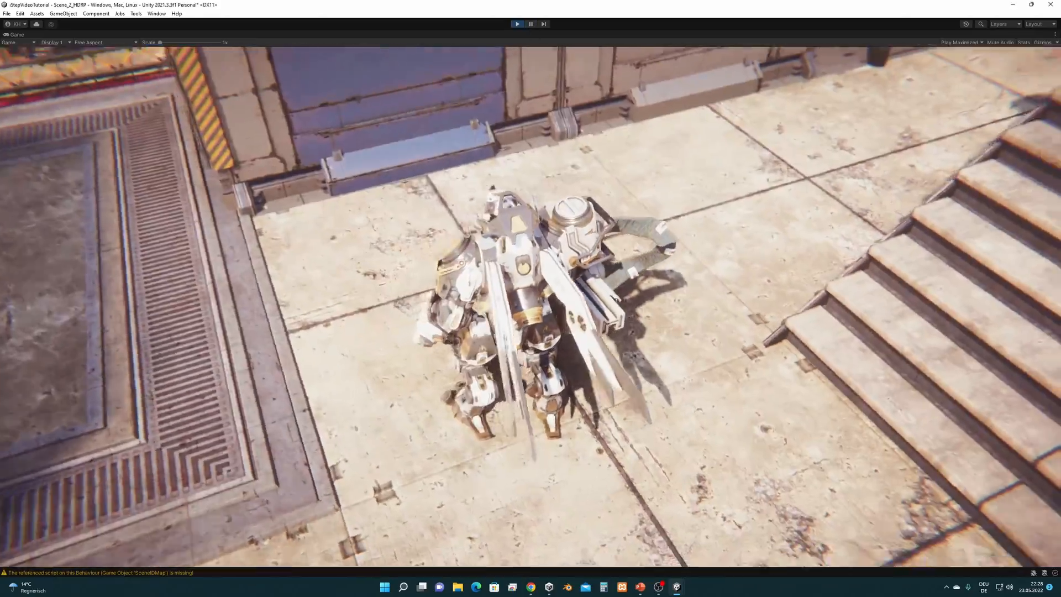
{"action": "key", "text": "d"}
{"action": "key", "text": "w"}
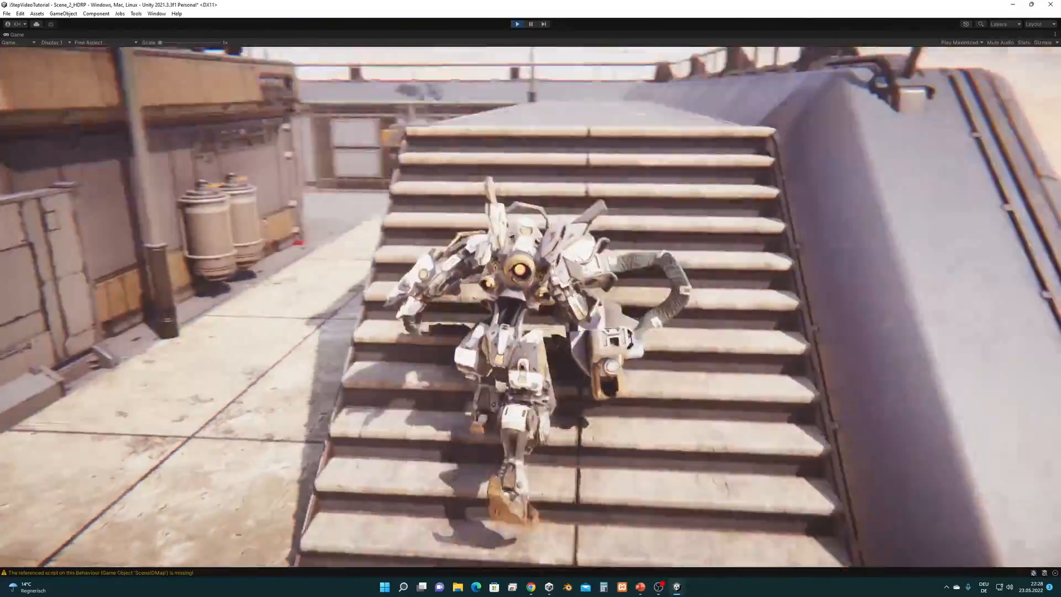
{"action": "key", "text": "a"}
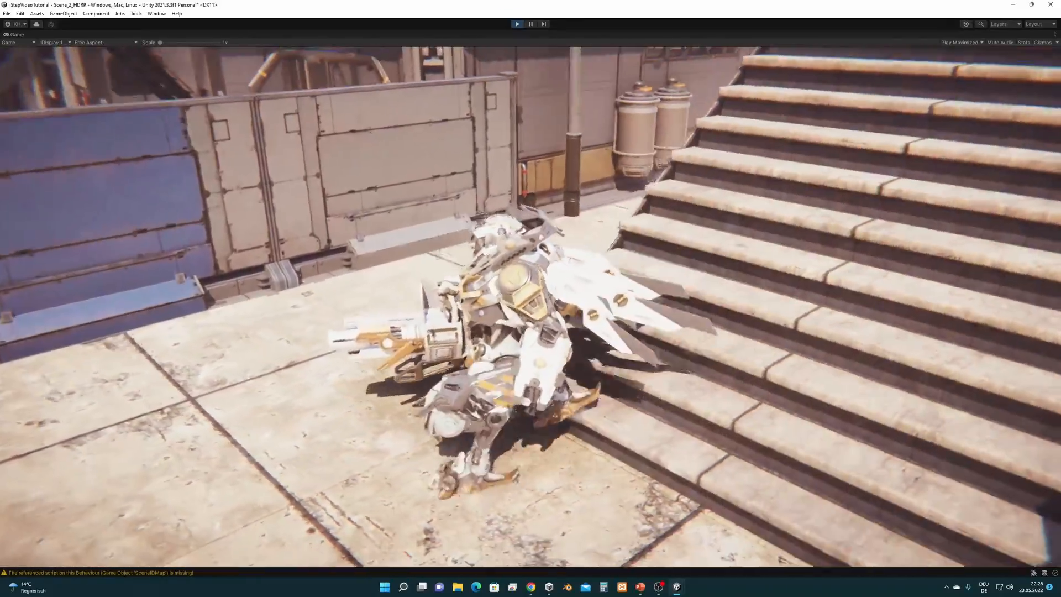
{"action": "key", "text": "d"}
{"action": "key", "text": "s"}
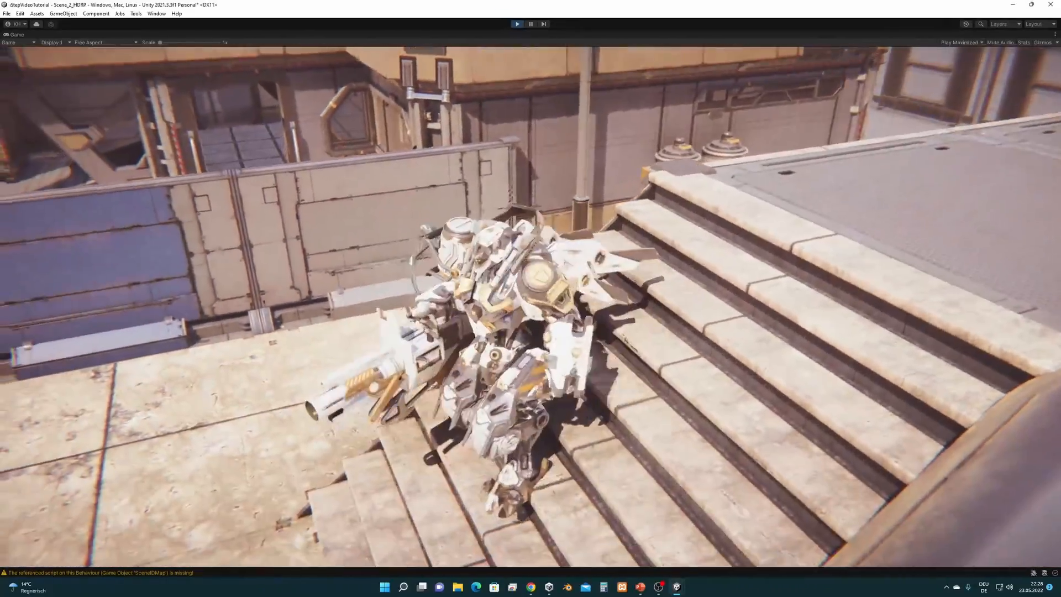
Run the Defender along the raised platform and over its edge to test movement, and release the cursor from the game.
{"action": "key", "text": "w"}
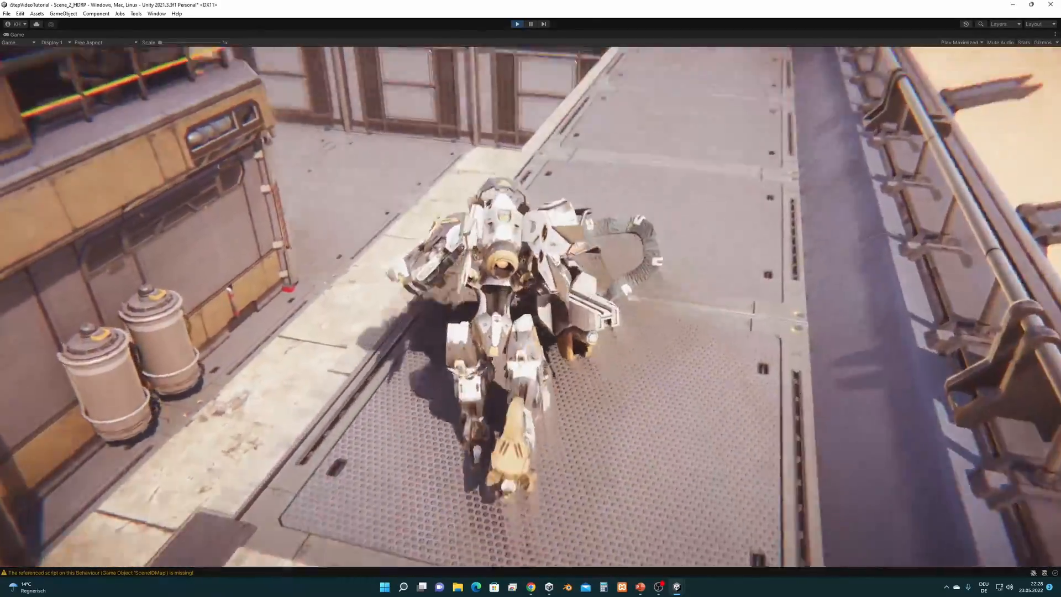
{"action": "key", "text": "a"}
{"action": "key", "text": "d"}
{"action": "key", "text": "w"}
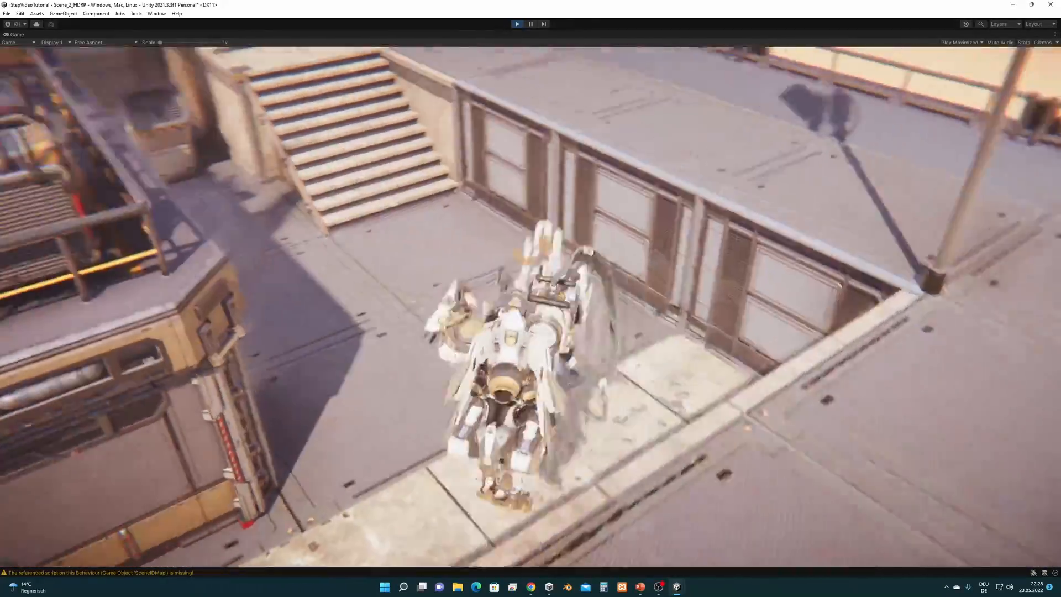
{"action": "key", "text": "w"}
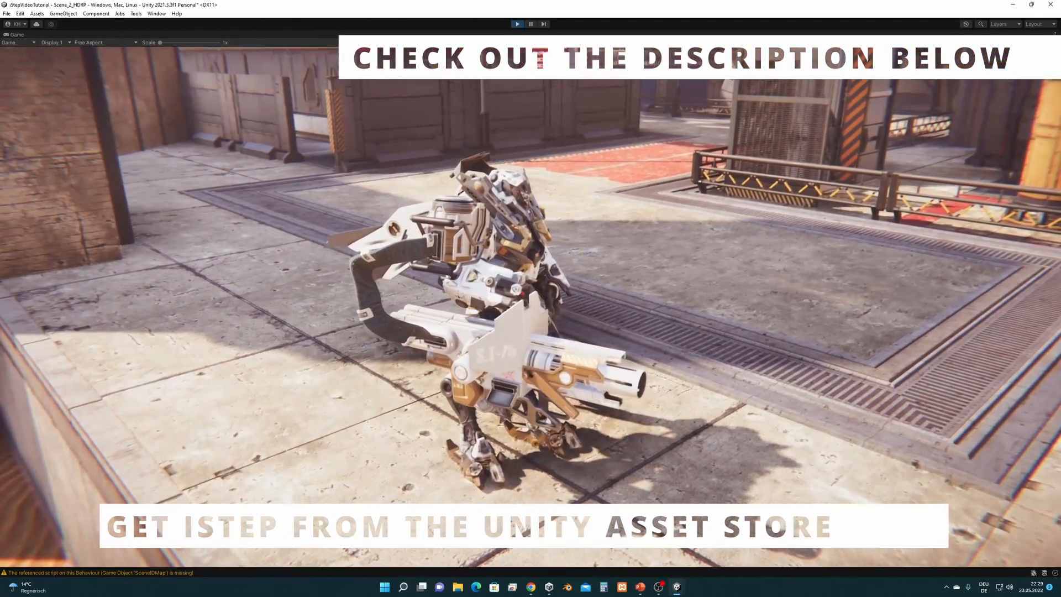
{"action": "key", "text": "super"}
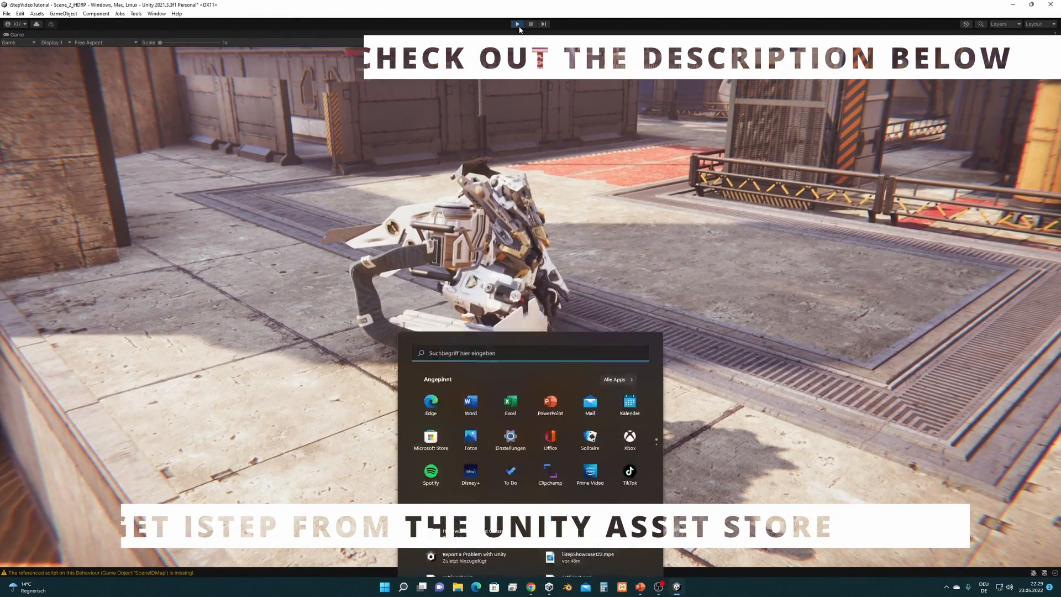